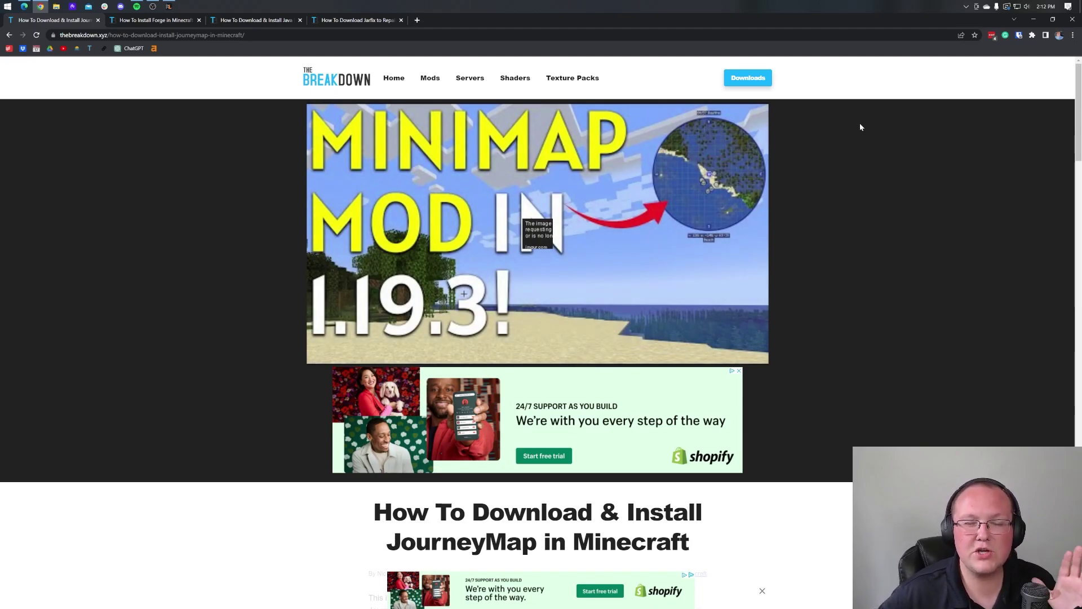
- Open the JourneyMap download page on CurseForge from the download link in the JourneyMap tutorial article
{"action": "scroll", "coordinate": [860, 127], "scroll_direction": "down", "scroll_amount": 3}
{"action": "scroll", "coordinate": [861, 127], "scroll_direction": "up", "scroll_amount": 3}
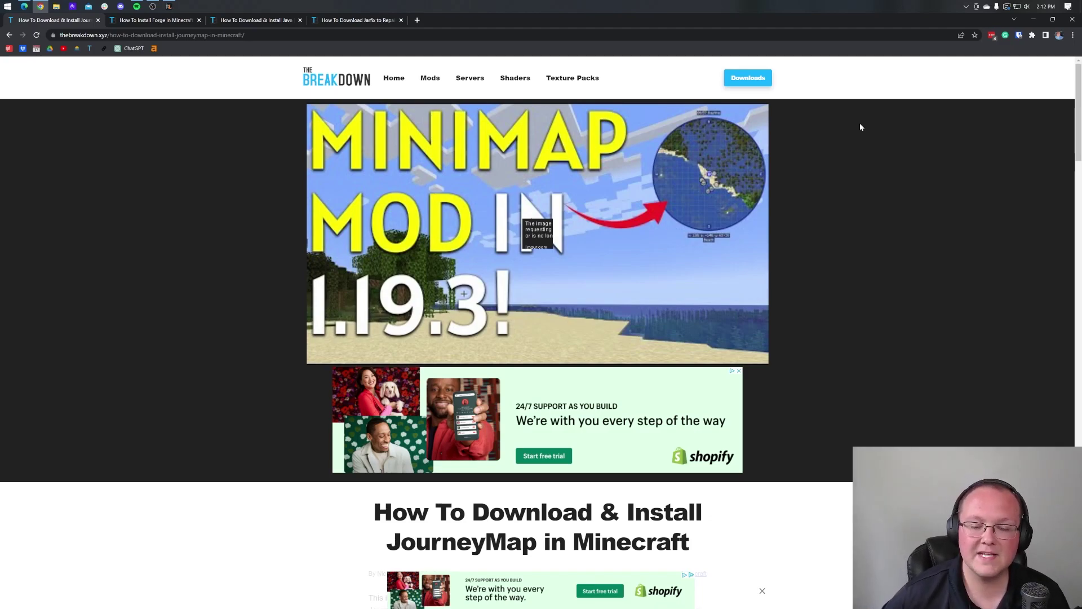
{"action": "scroll", "coordinate": [860, 127], "scroll_direction": "down", "scroll_amount": 8}
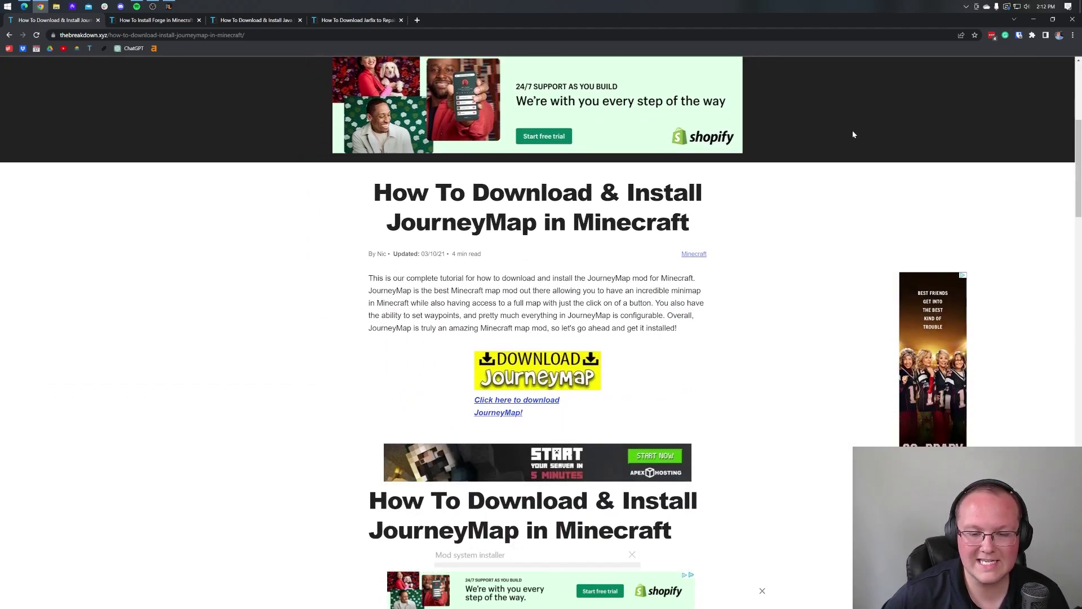
{"action": "scroll", "coordinate": [852, 133], "scroll_direction": "down", "scroll_amount": 9}
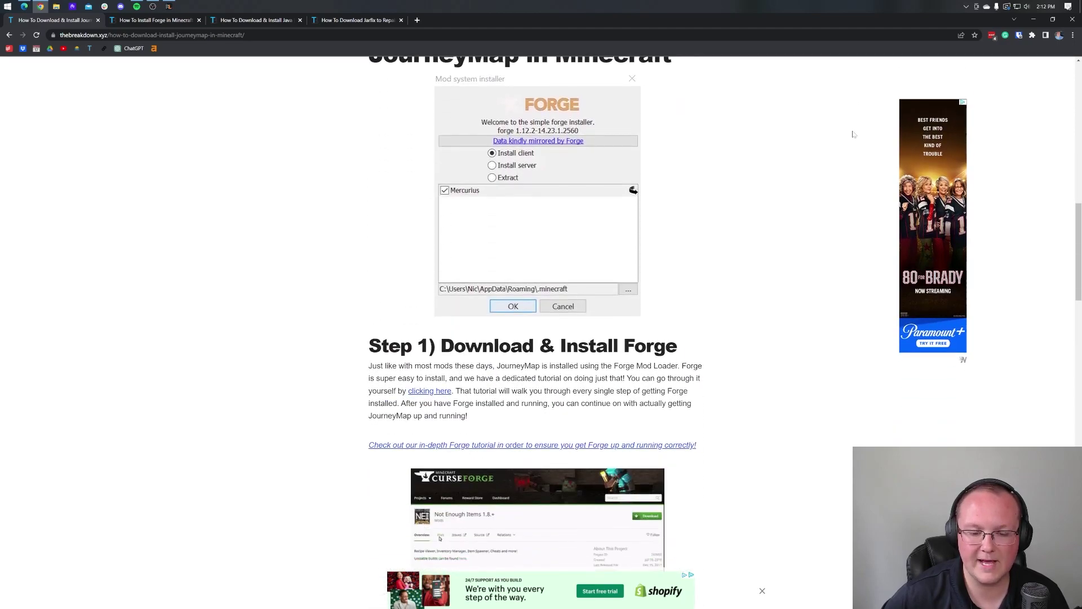
{"action": "scroll", "coordinate": [853, 133], "scroll_direction": "down", "scroll_amount": 10}
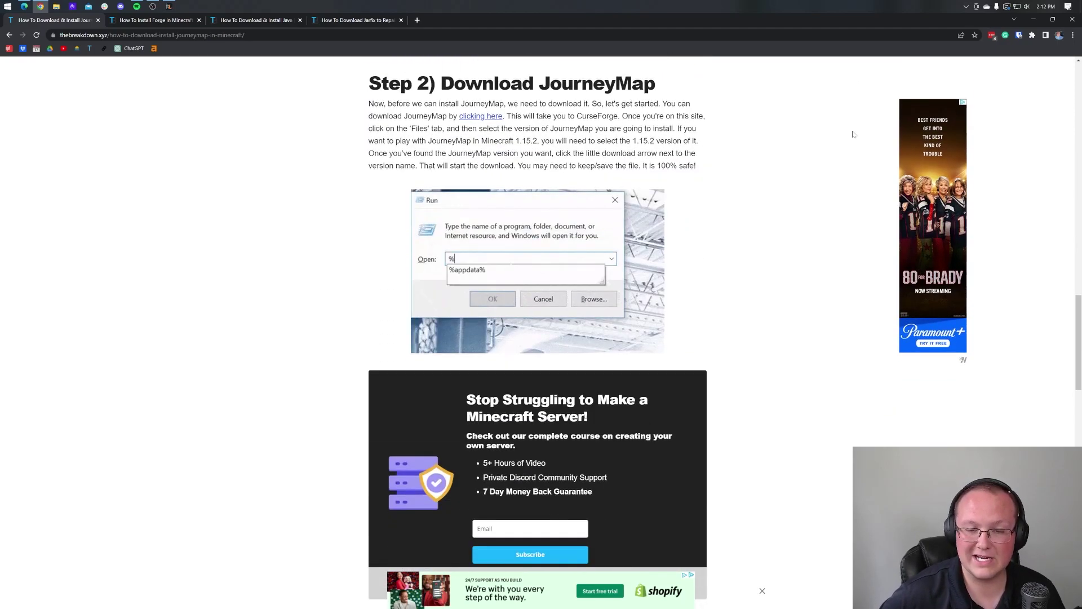
{"action": "scroll", "coordinate": [854, 134], "scroll_direction": "up", "scroll_amount": 9}
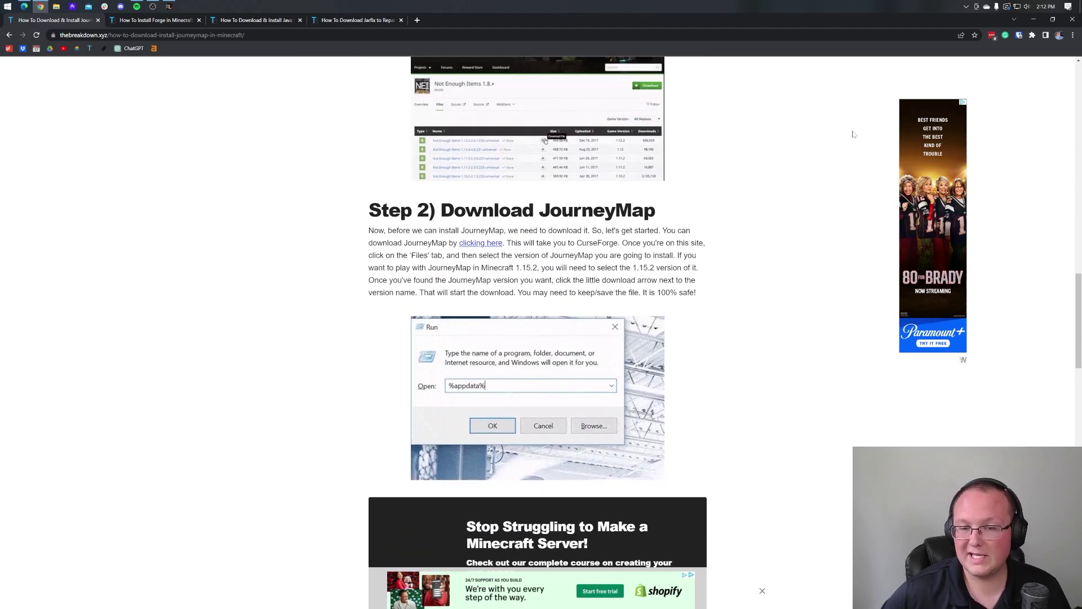
{"action": "scroll", "coordinate": [854, 134], "scroll_direction": "up", "scroll_amount": 8}
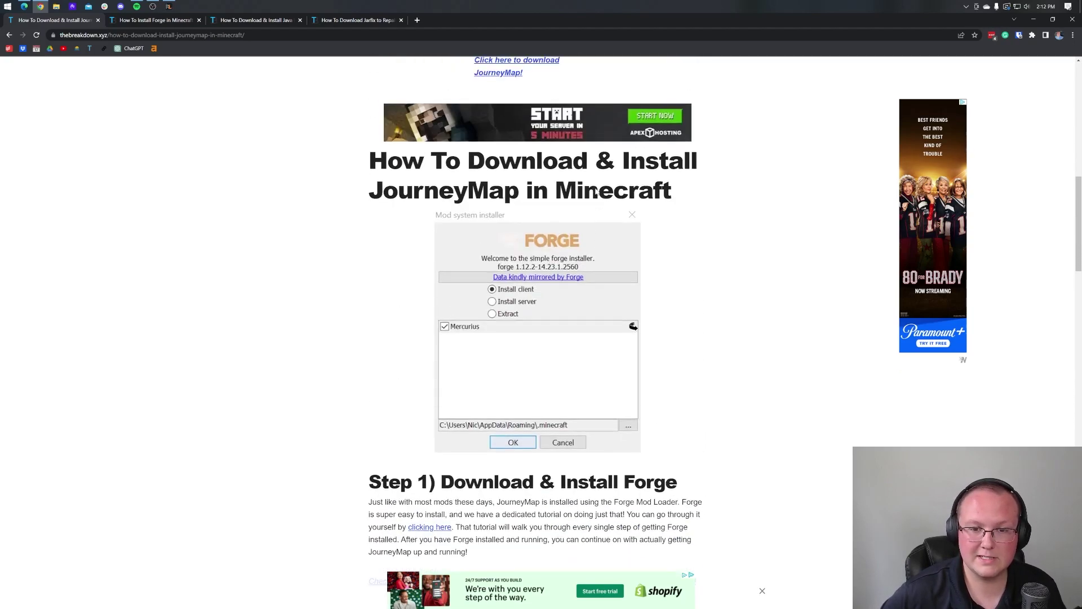
{"action": "scroll", "coordinate": [597, 193], "scroll_direction": "up", "scroll_amount": 3}
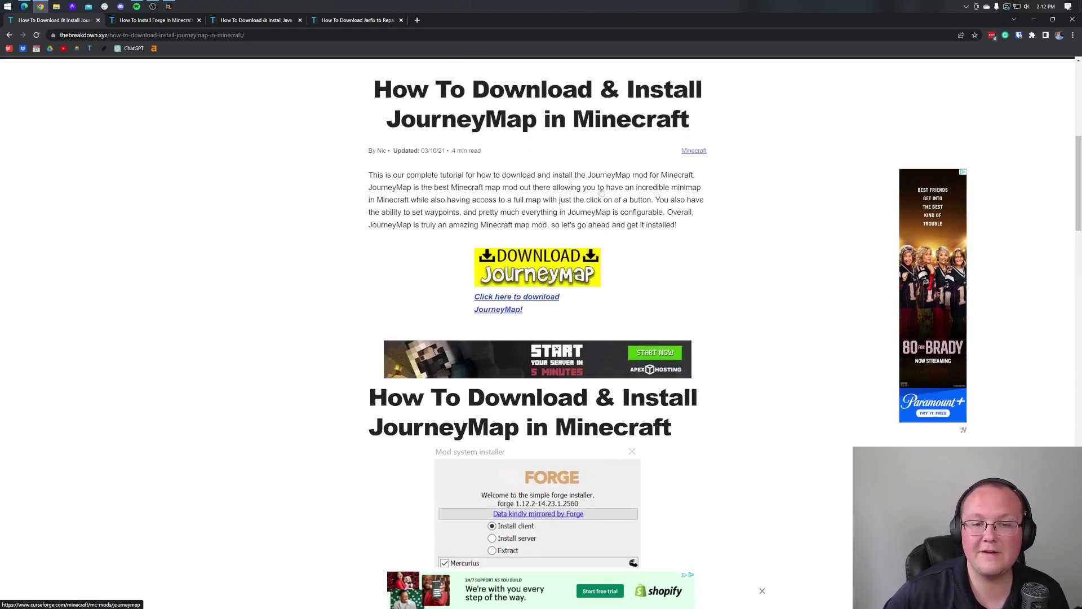
{"action": "left_click", "coordinate": [522, 284]}
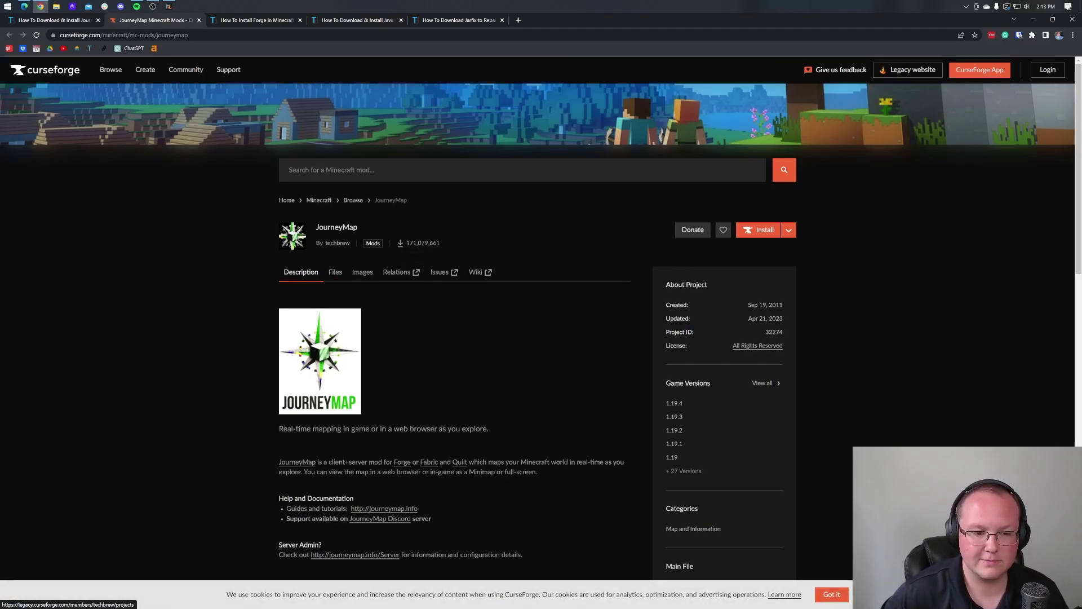
- Download the JourneyMap release file for Forge and game version 1.19.4 from the mod's list of files
{"action": "scroll", "coordinate": [408, 312], "scroll_direction": "down", "scroll_amount": 3}
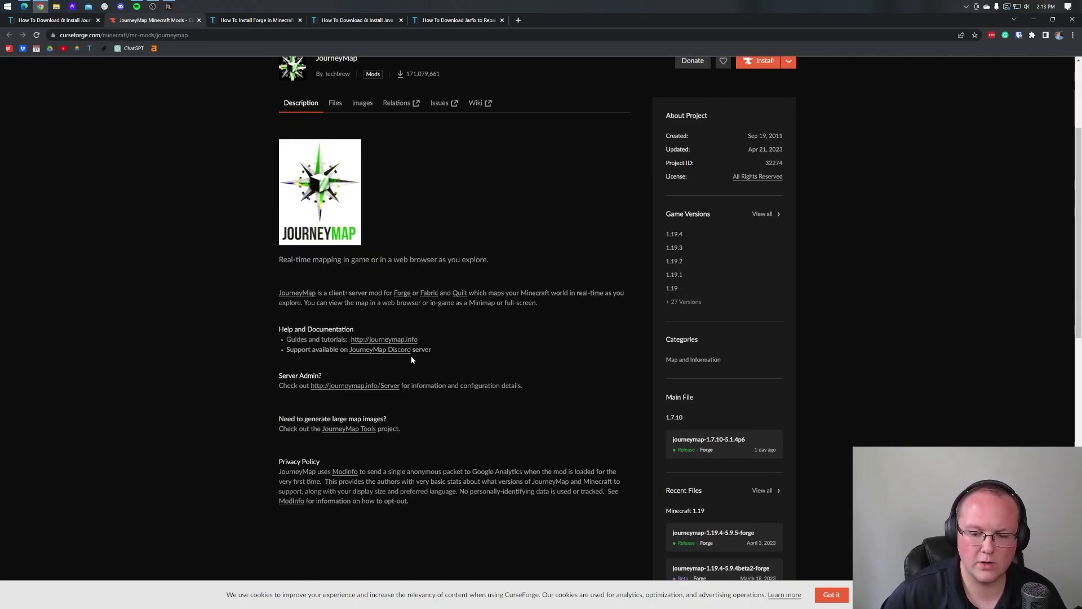
{"action": "scroll", "coordinate": [388, 307], "scroll_direction": "up", "scroll_amount": 3}
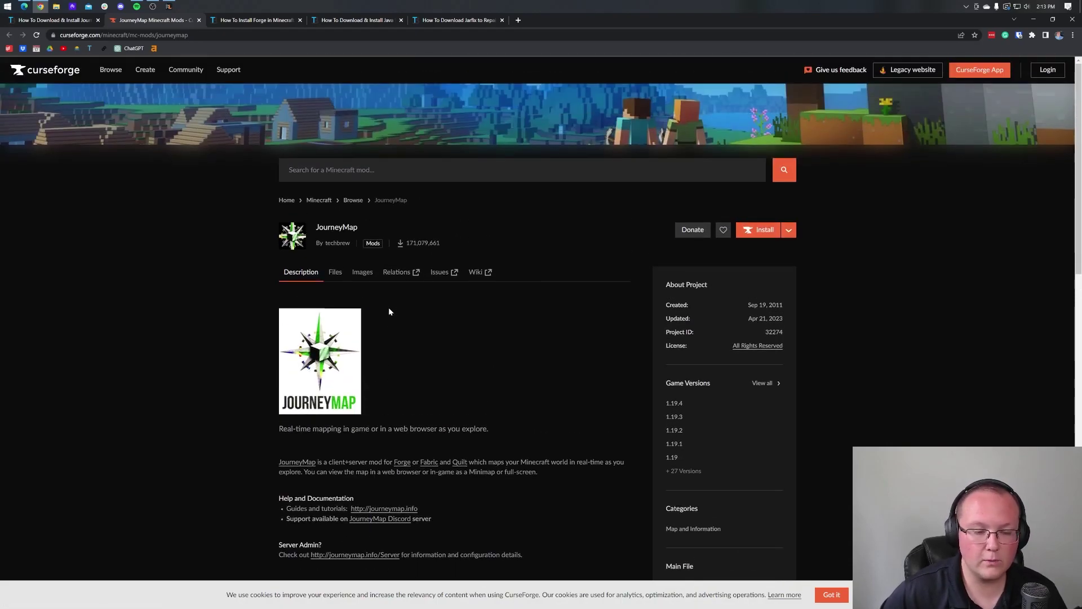
{"action": "left_click", "coordinate": [334, 272]}
{"action": "scroll", "coordinate": [327, 225], "scroll_direction": "down", "scroll_amount": 3}
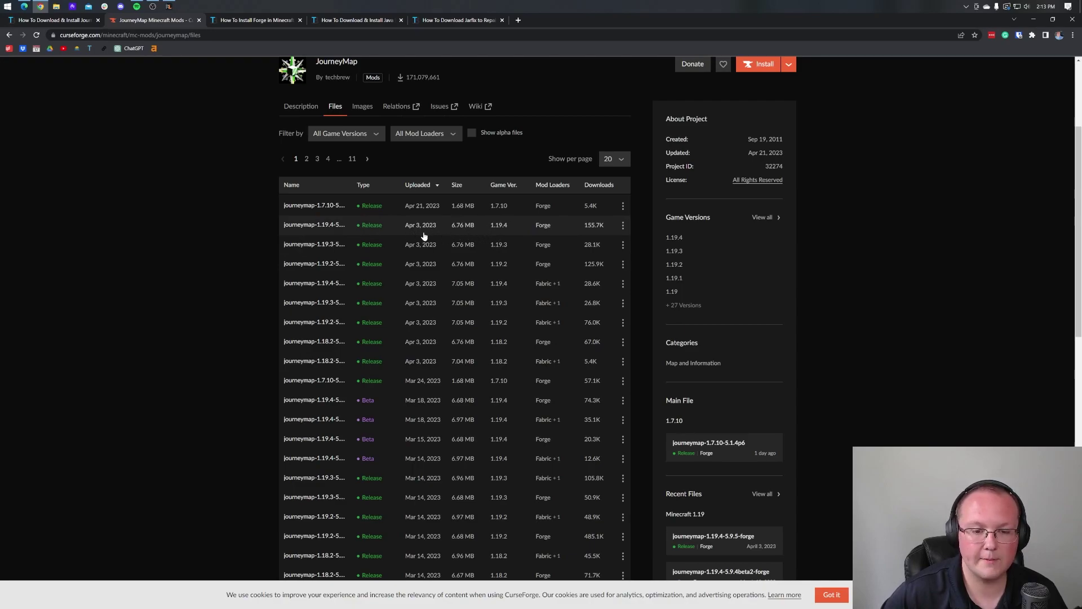
{"action": "left_click", "coordinate": [623, 227]}
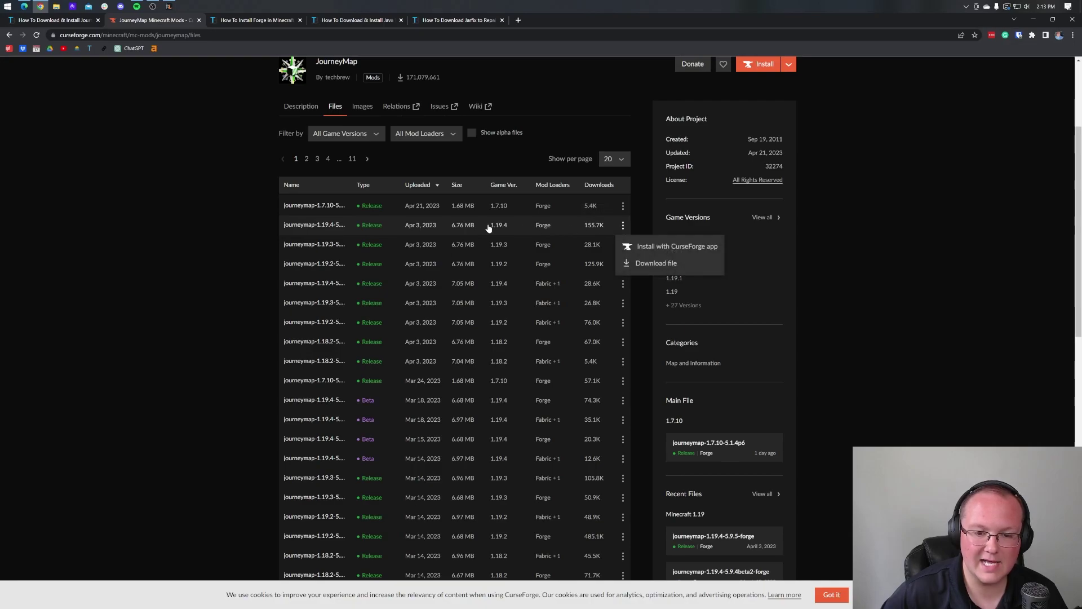
{"action": "left_click", "coordinate": [656, 263]}
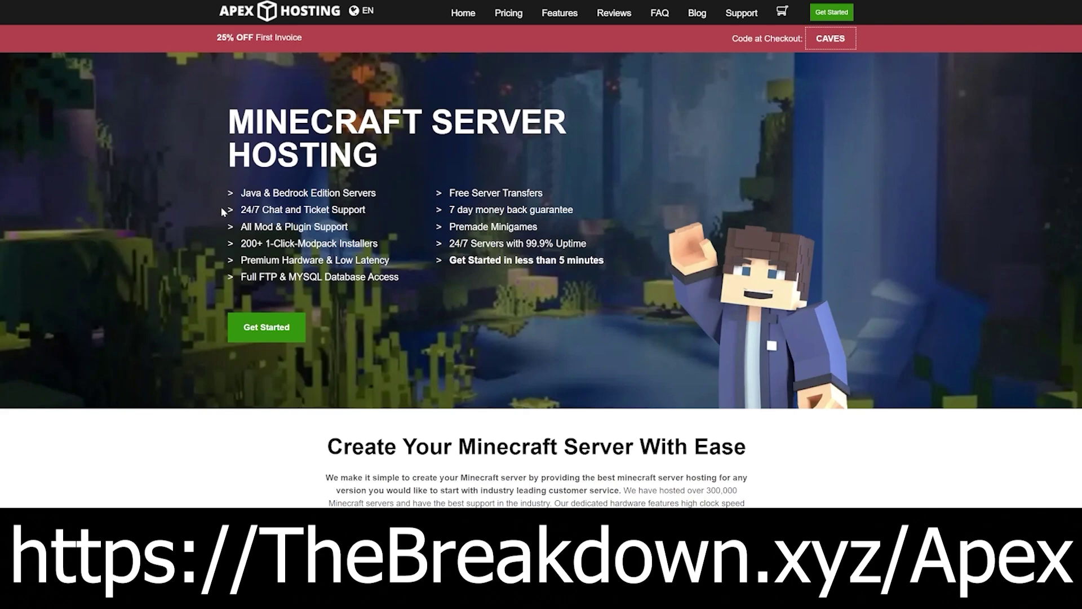
{"action": "left_click_drag", "start_coordinate": [240, 216], "coordinate": [389, 261]}
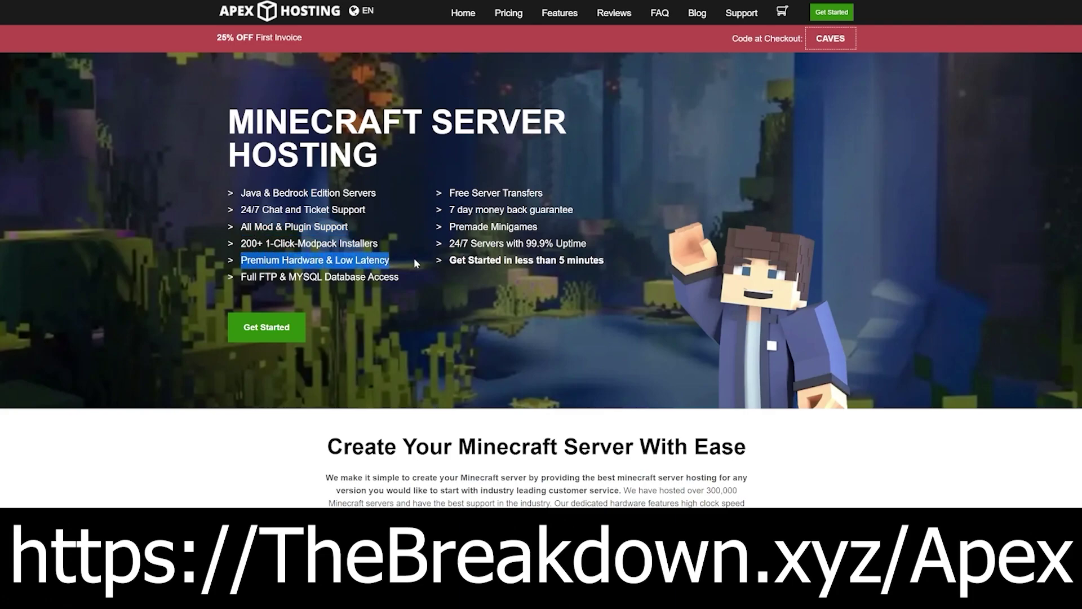
{"action": "left_click_drag", "start_coordinate": [450, 260], "coordinate": [606, 270]}
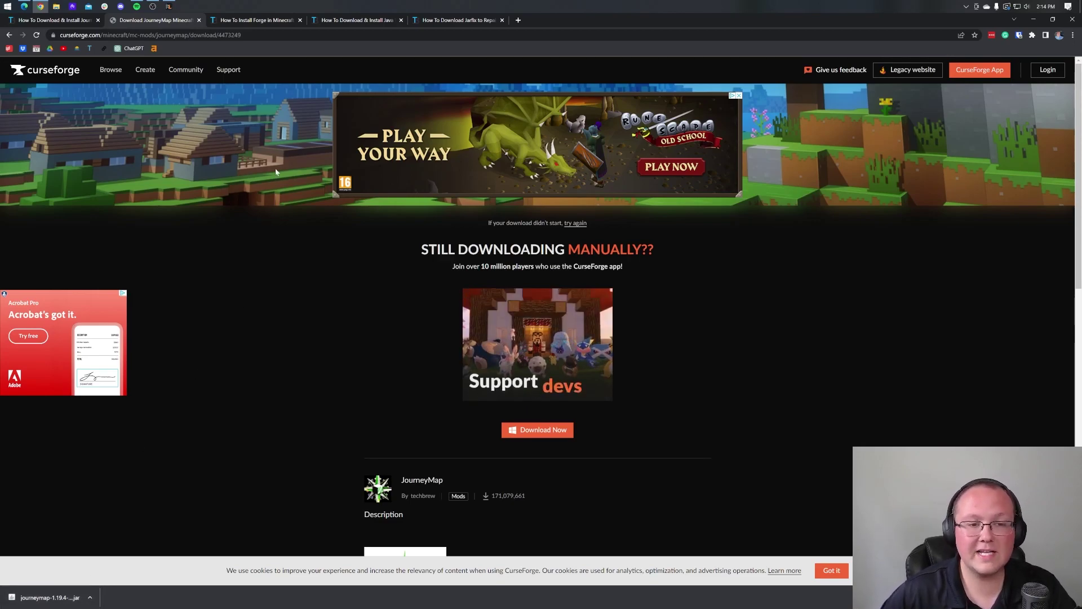
- Examine the How To Install Forge in Minecraft guide, including its contents list and Forge download instructions
{"action": "left_click", "coordinate": [266, 23]}
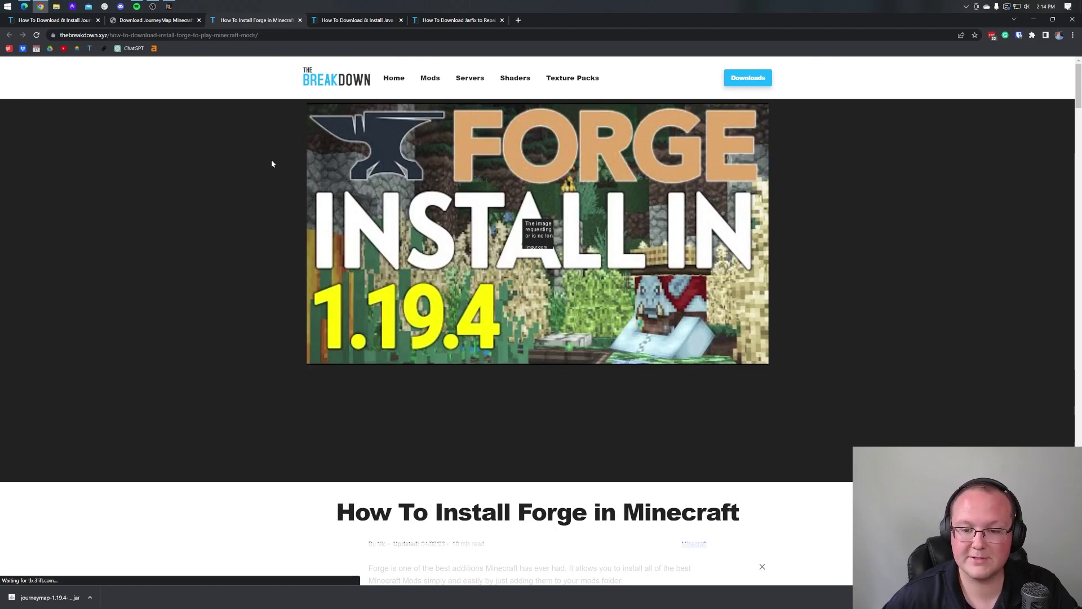
{"action": "scroll", "coordinate": [259, 181], "scroll_direction": "down", "scroll_amount": 6}
{"action": "scroll", "coordinate": [271, 203], "scroll_direction": "up", "scroll_amount": 3}
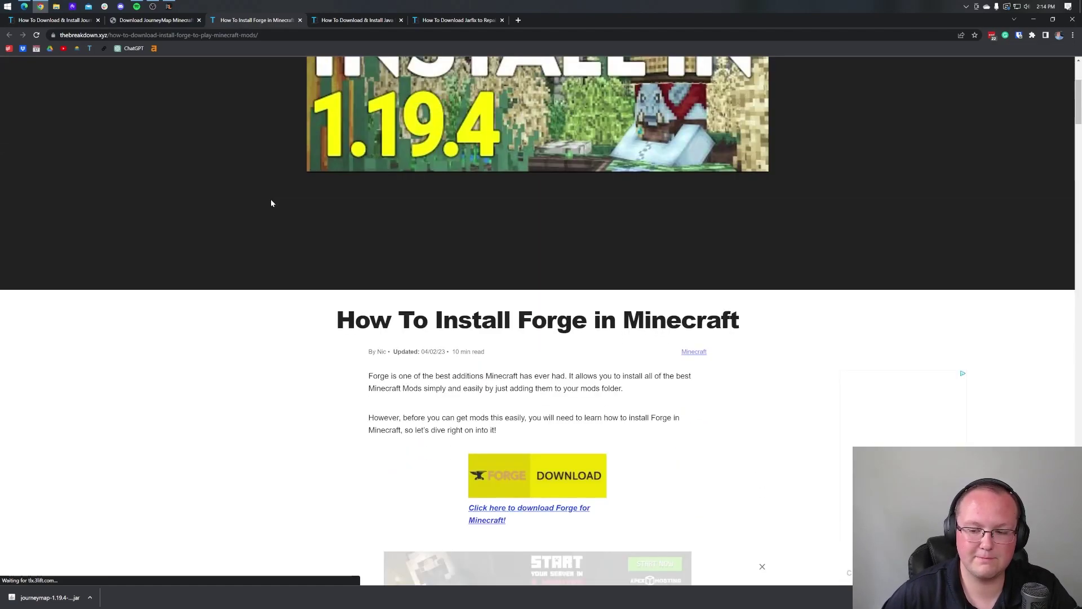
{"action": "scroll", "coordinate": [271, 203], "scroll_direction": "up", "scroll_amount": 3}
{"action": "scroll", "coordinate": [279, 205], "scroll_direction": "down", "scroll_amount": 3}
{"action": "scroll", "coordinate": [283, 209], "scroll_direction": "up", "scroll_amount": 3}
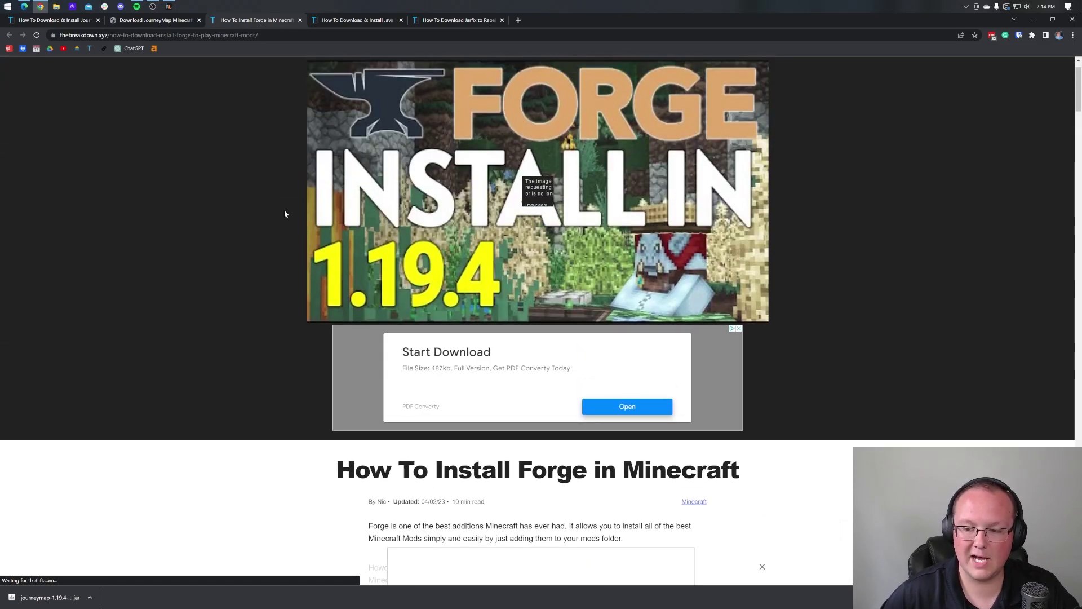
{"action": "scroll", "coordinate": [285, 213], "scroll_direction": "down", "scroll_amount": 5}
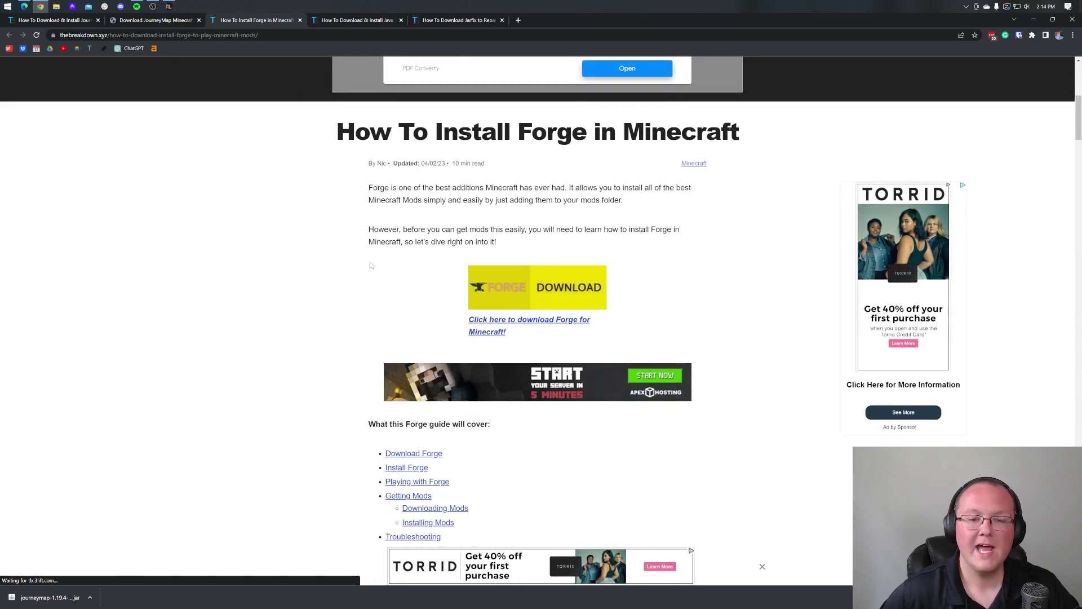
{"action": "scroll", "coordinate": [378, 226], "scroll_direction": "up", "scroll_amount": 1}
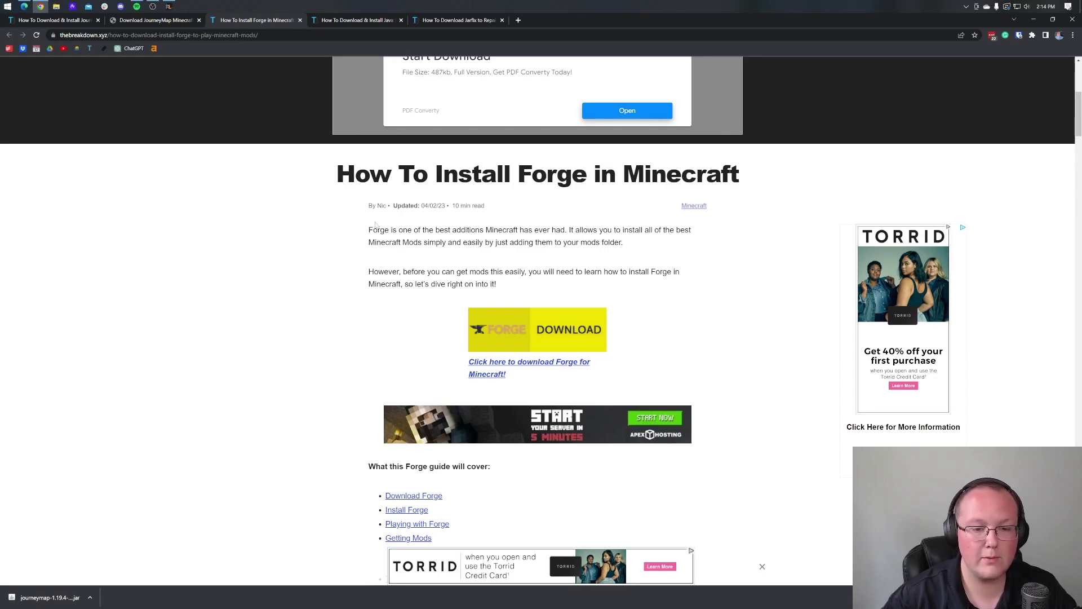
{"action": "scroll", "coordinate": [614, 202], "scroll_direction": "down", "scroll_amount": 10}
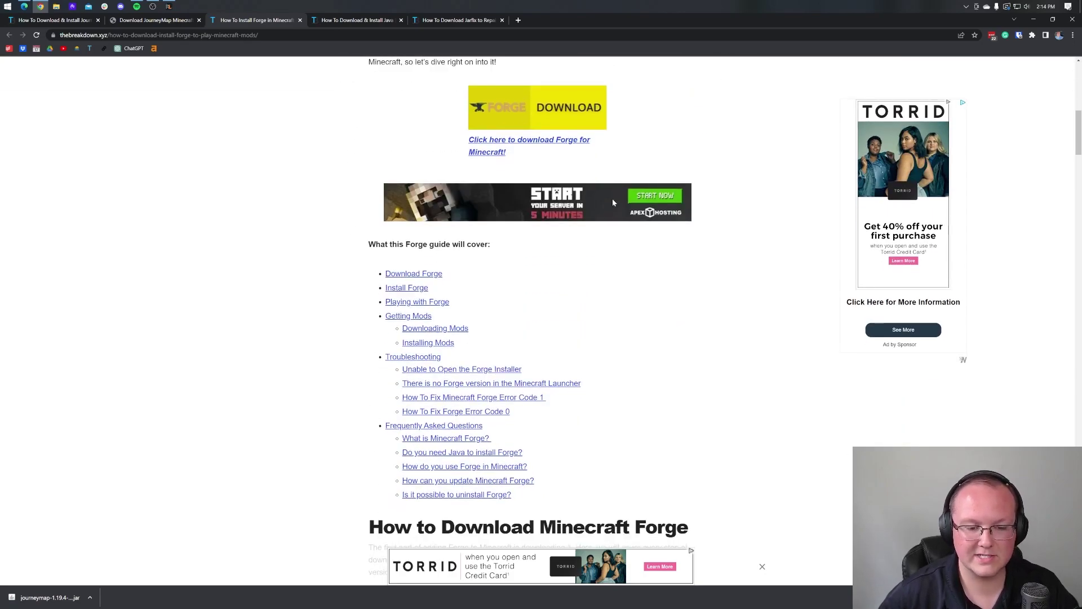
{"action": "scroll", "coordinate": [594, 208], "scroll_direction": "down", "scroll_amount": 6}
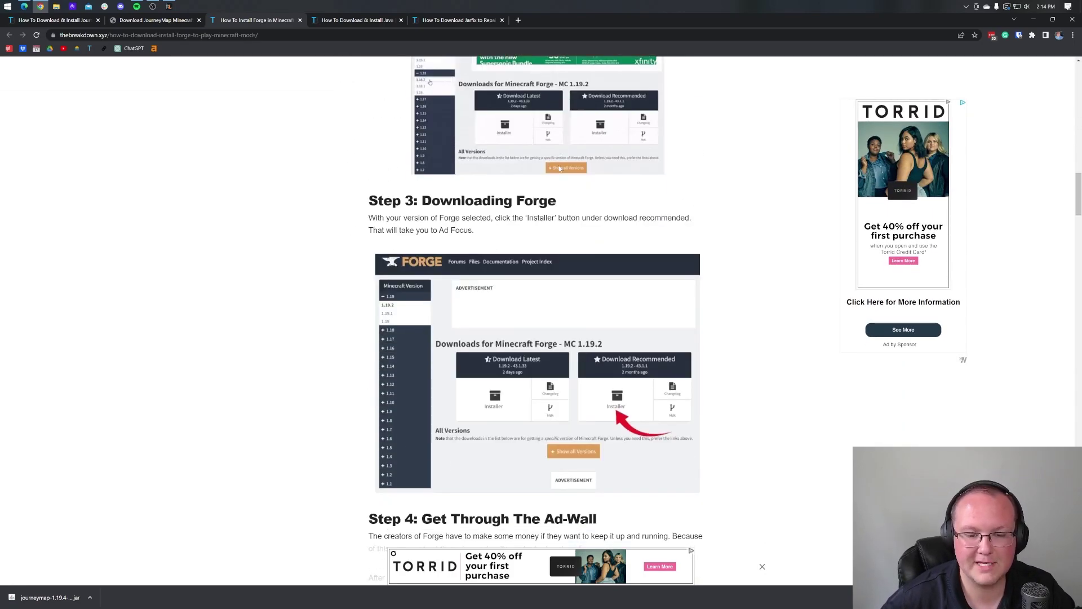
{"action": "scroll", "coordinate": [595, 207], "scroll_direction": "up", "scroll_amount": 12}
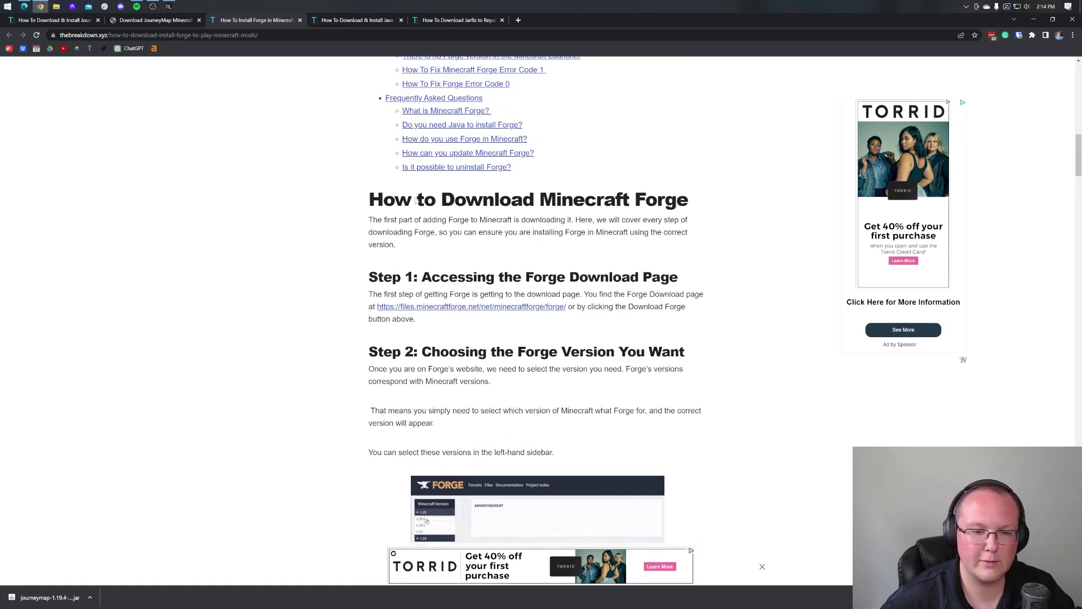
{"action": "scroll", "coordinate": [455, 198], "scroll_direction": "up", "scroll_amount": 4}
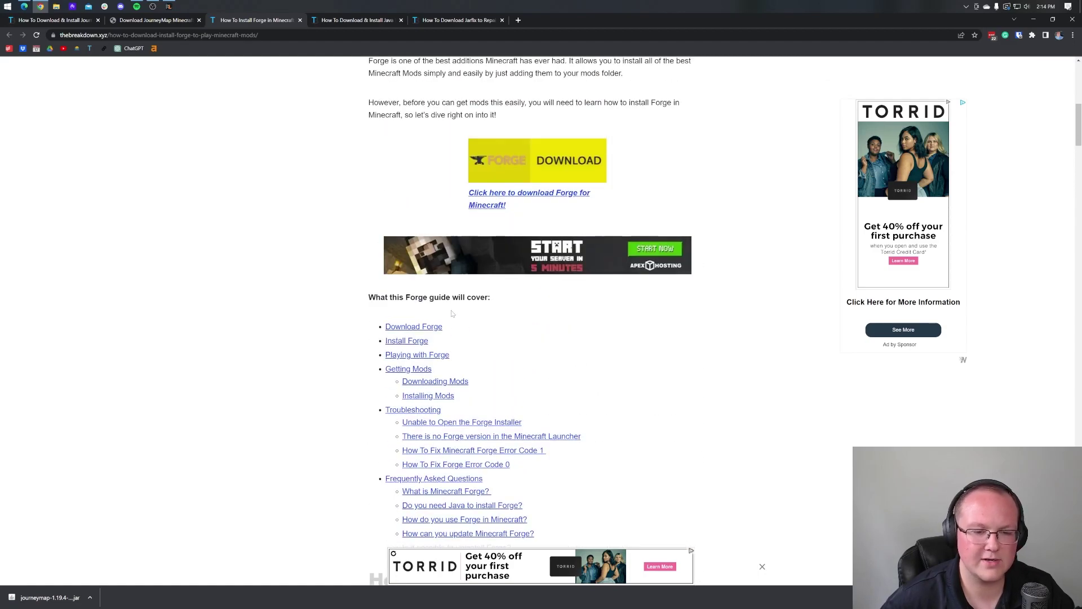
- Download the latest Forge installer for Minecraft 1.19.4 from the Forge download page, skipping the AdFoc.us advertisement
{"action": "left_click", "coordinate": [522, 169]}
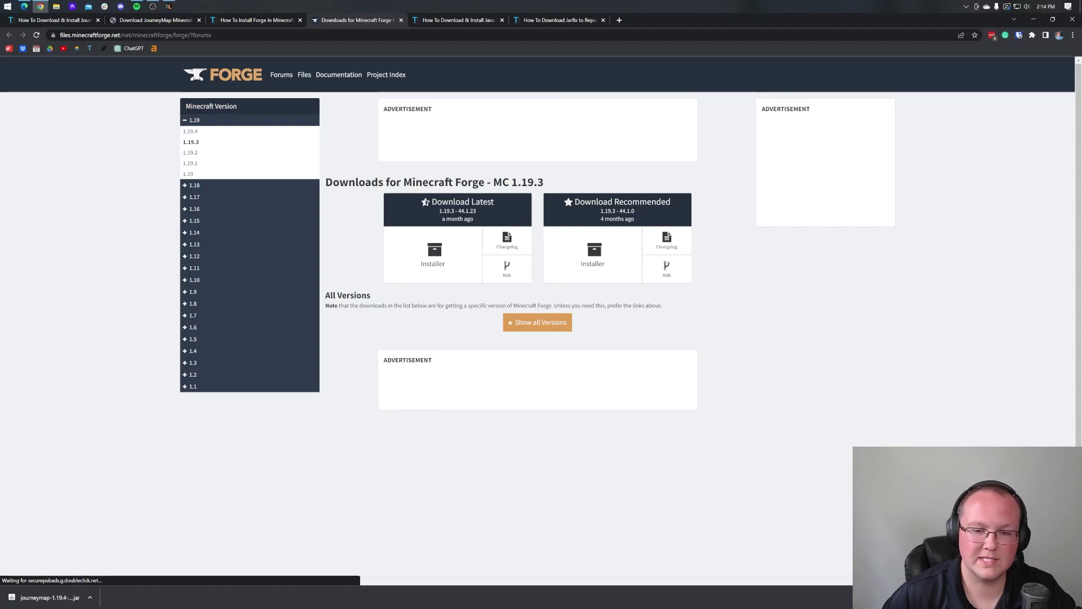
{"action": "left_click_drag", "start_coordinate": [494, 182], "coordinate": [567, 184]}
{"action": "left_click", "coordinate": [567, 184]}
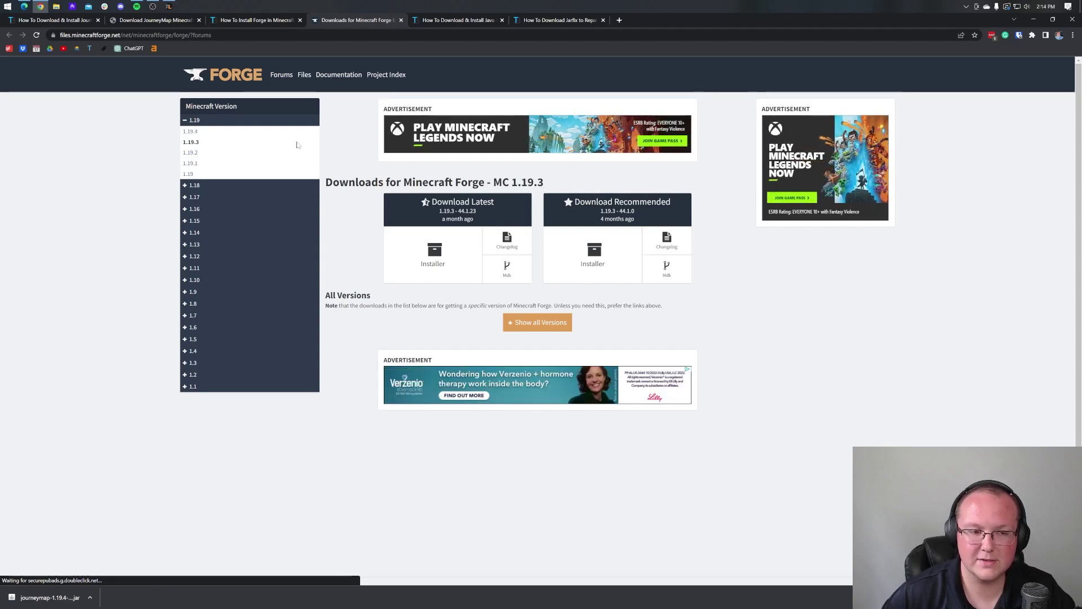
{"action": "left_click", "coordinate": [205, 123]}
{"action": "left_click", "coordinate": [205, 122]}
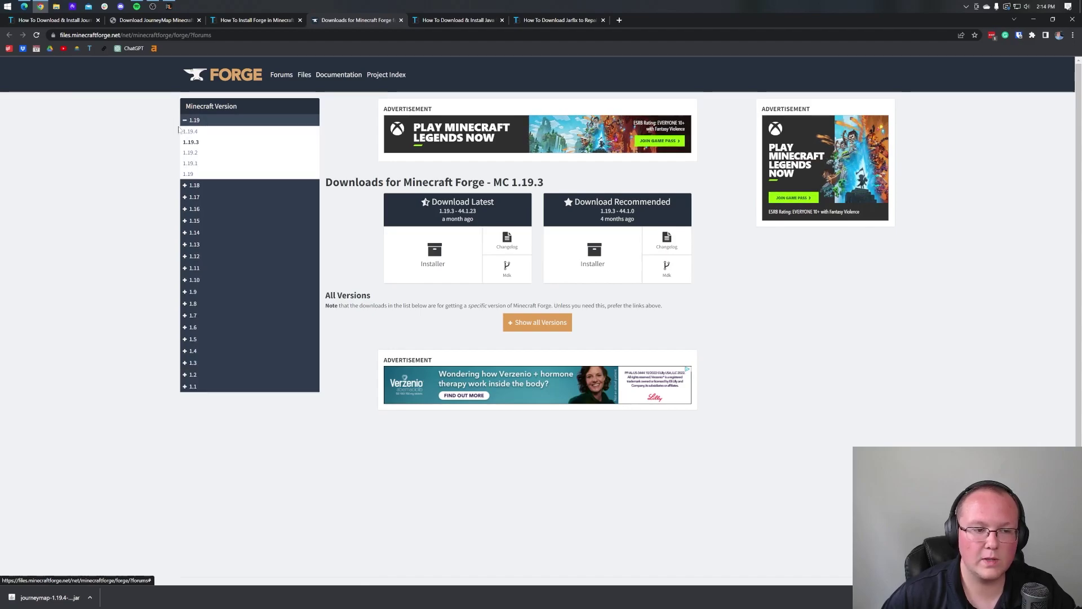
{"action": "left_click", "coordinate": [195, 132]}
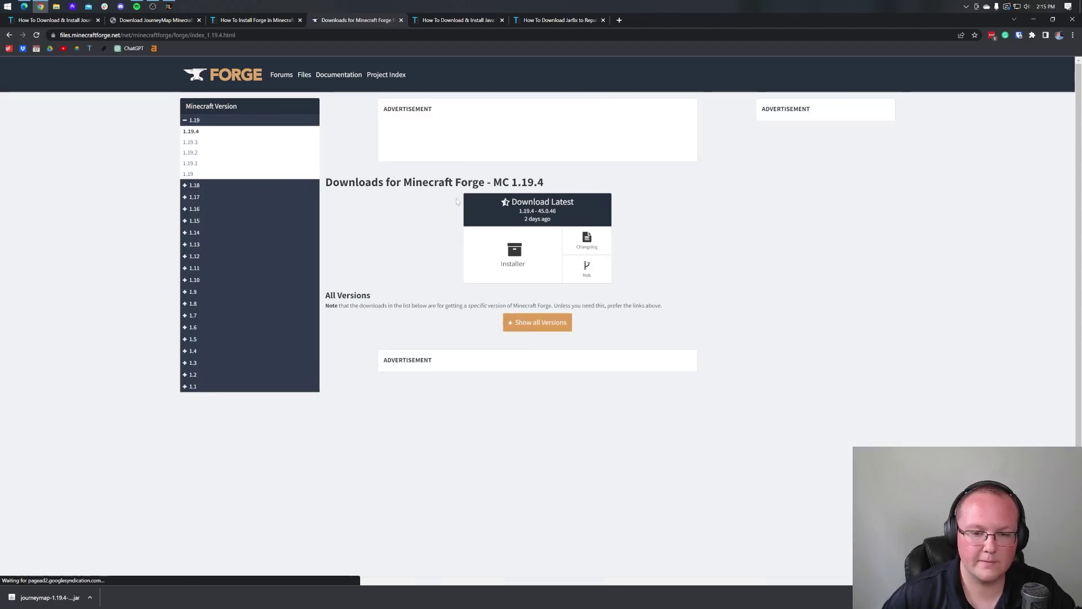
{"action": "left_click", "coordinate": [513, 252]}
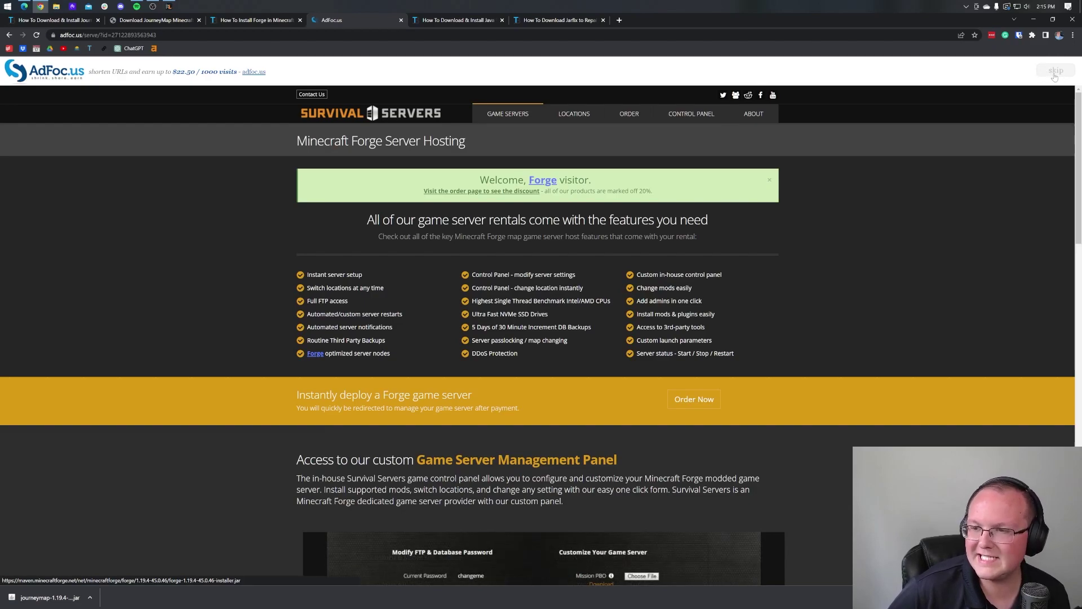
{"action": "left_click", "coordinate": [1055, 76]}
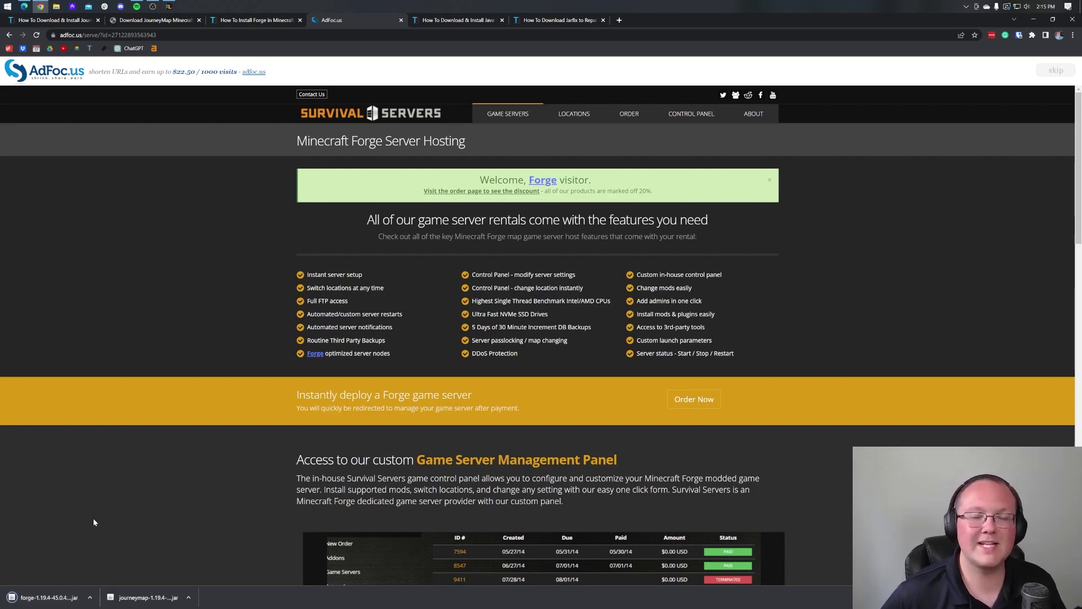
- Switch to the already opened guide on downloading and installing Java for Minecraft mods and servers
{"action": "left_click", "coordinate": [468, 21]}
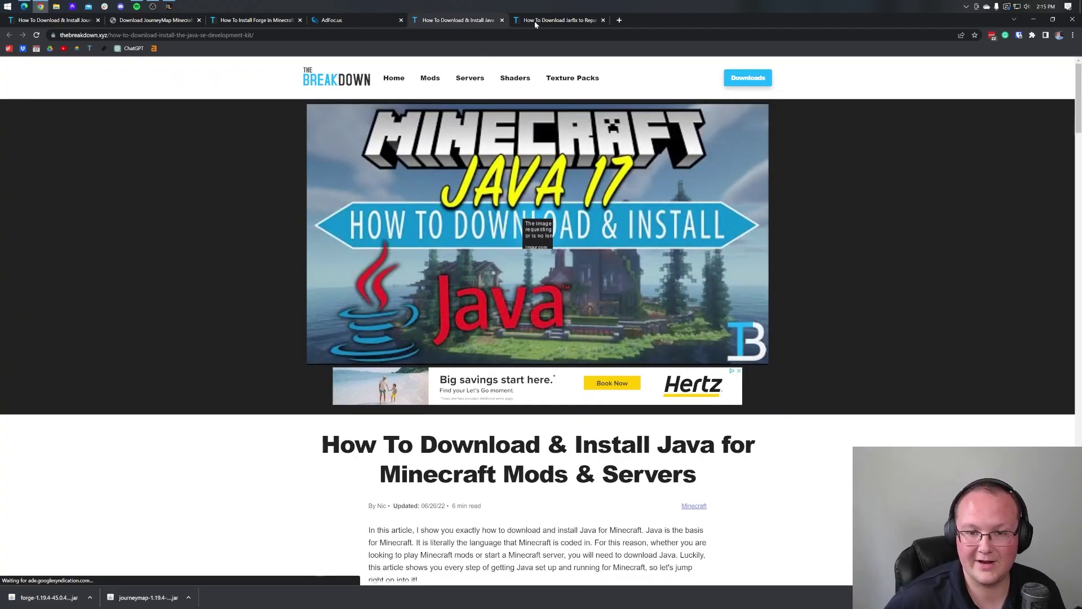
- Open the Downloads folder from a Windows search and move the Forge installer and JourneyMap jar files to the desktop
{"action": "left_click", "coordinate": [1033, 19]}
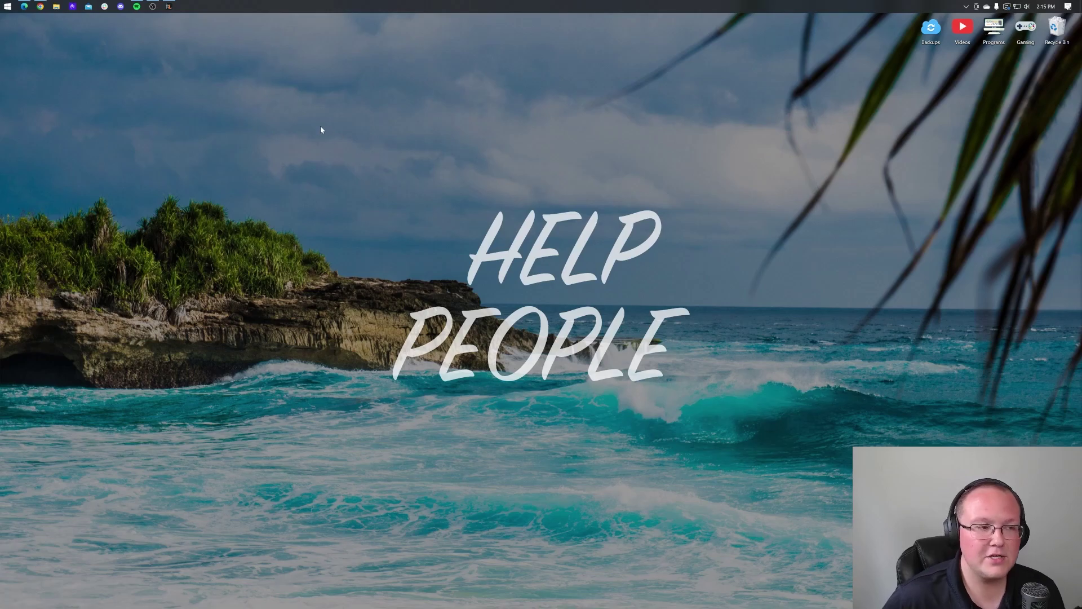
{"action": "left_click", "coordinate": [2, 4]}
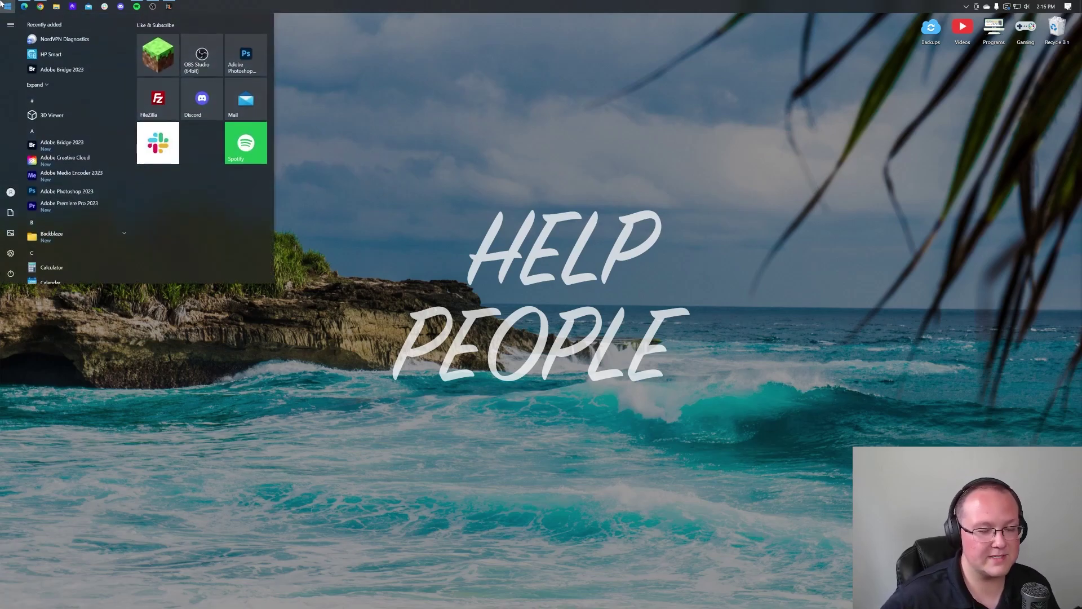
{"action": "key", "text": "super+s"}
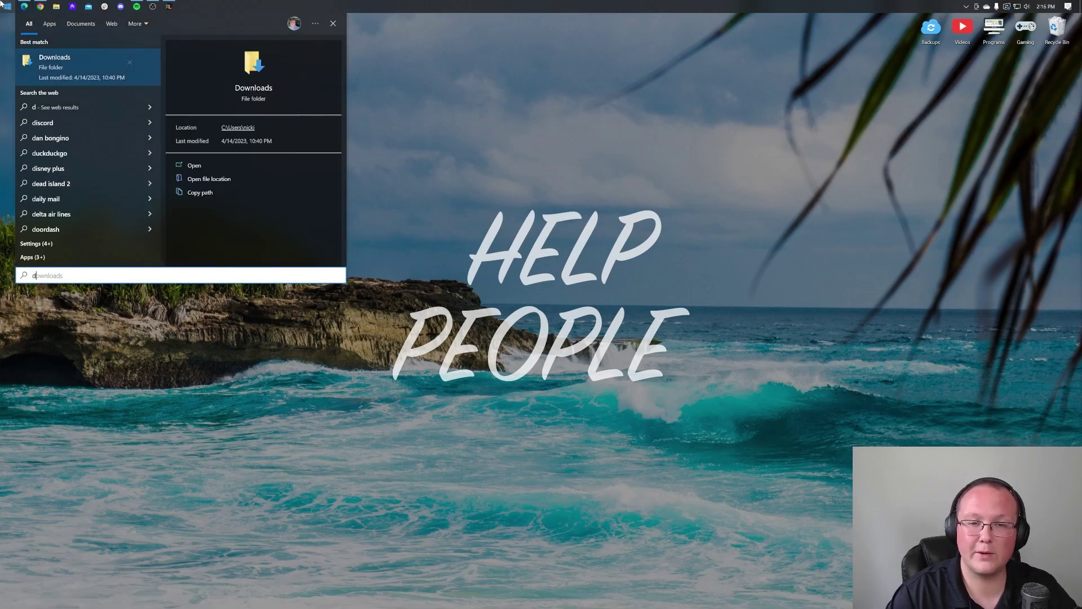
{"action": "type", "text": "dow"}
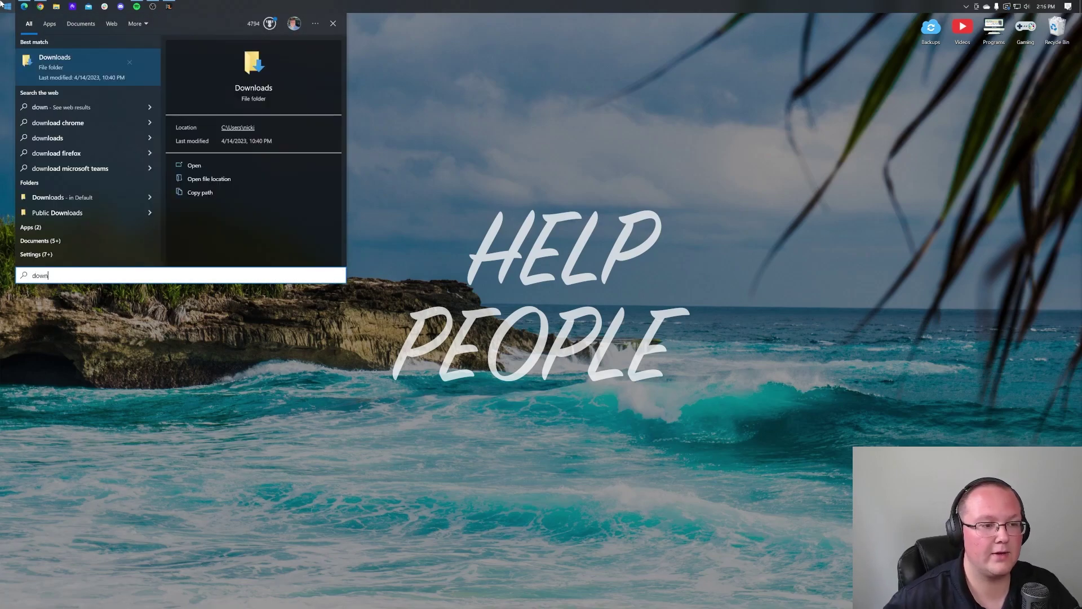
{"action": "left_click", "coordinate": [80, 73]}
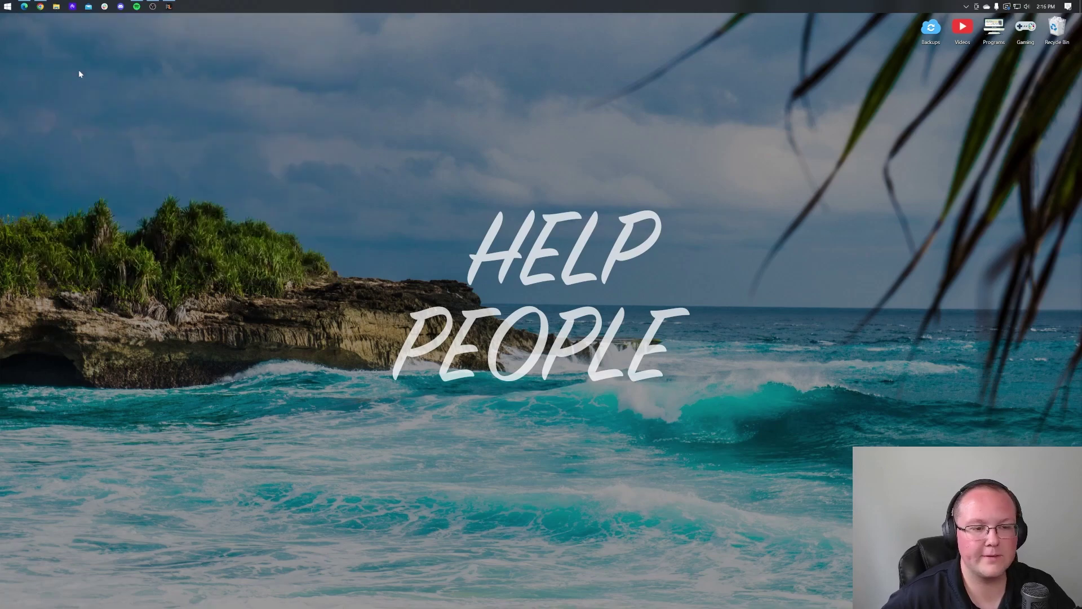
{"action": "left_click", "coordinate": [421, 213]}
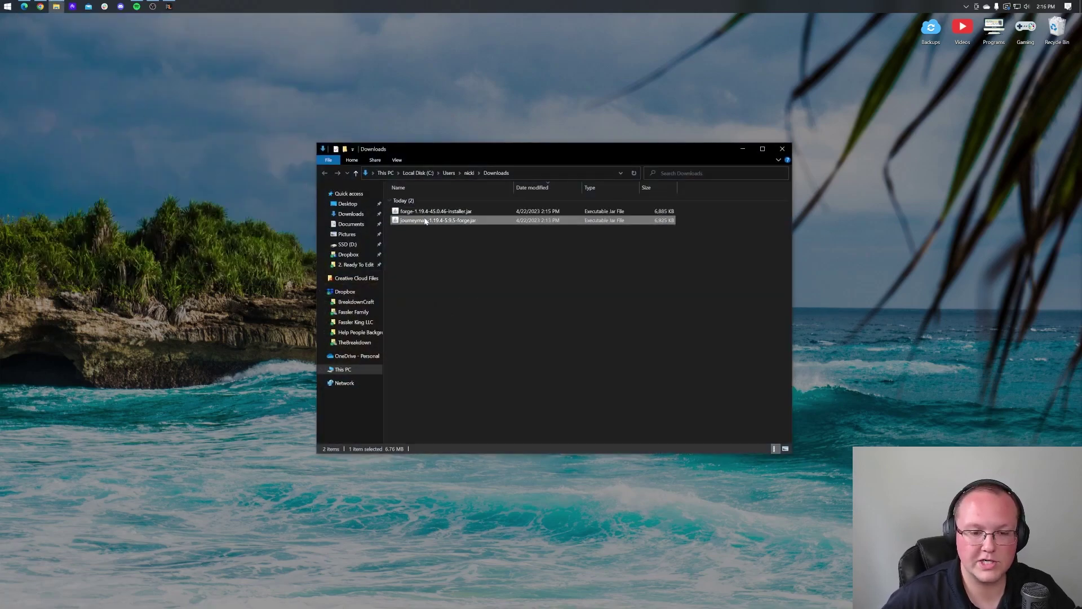
{"action": "left_click_drag", "start_coordinate": [432, 247], "coordinate": [510, 102]}
- View the Downloads folder by way of This PC, and close its window
{"action": "left_click", "coordinate": [7, 6]}
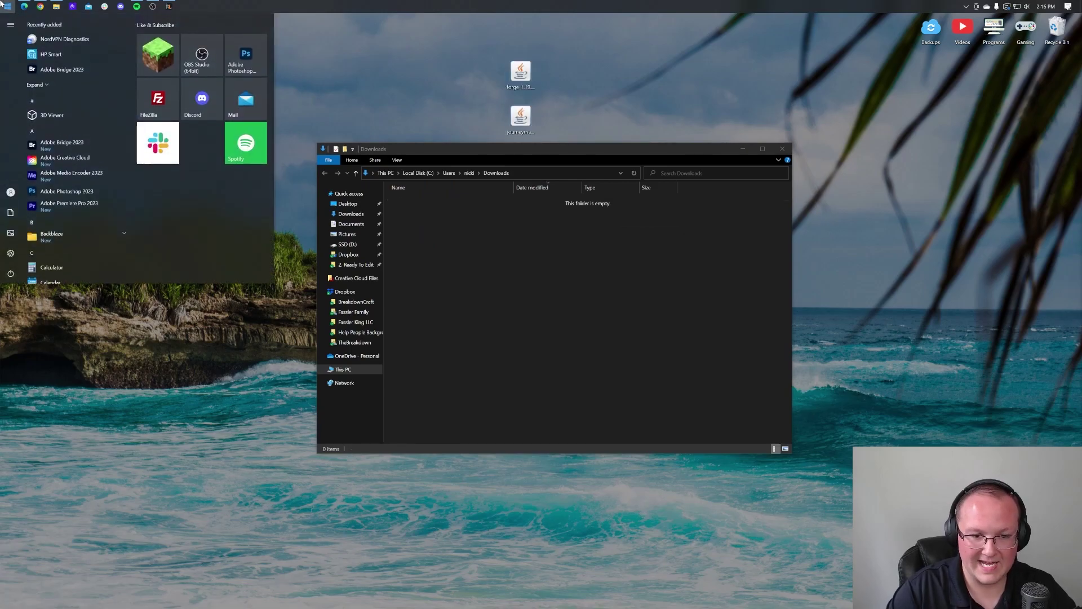
{"action": "type", "text": "dow"}
{"action": "key", "text": "Escape"}
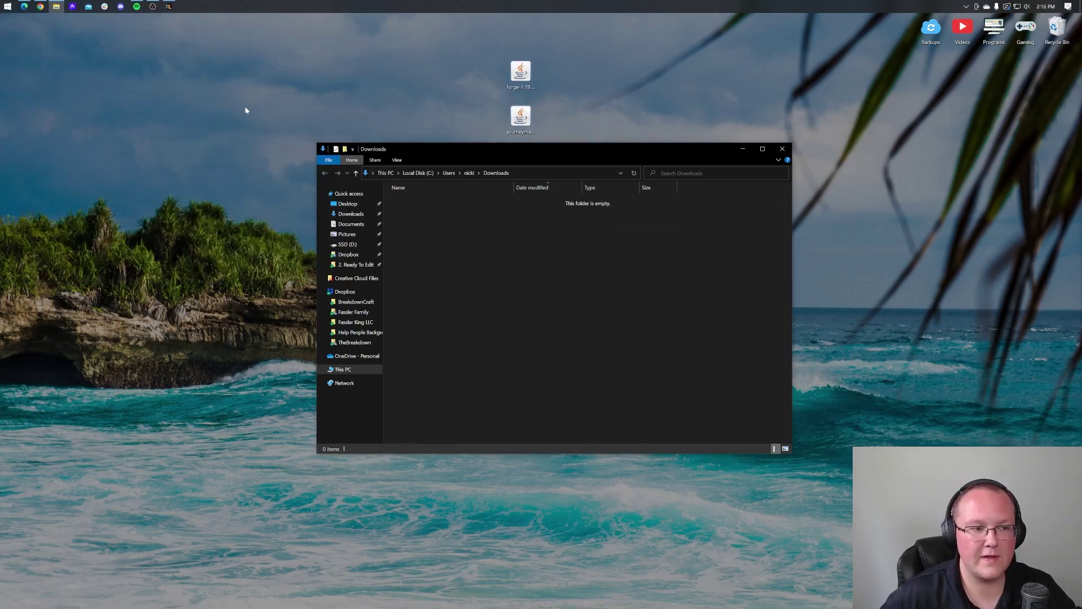
{"action": "left_click", "coordinate": [358, 373]}
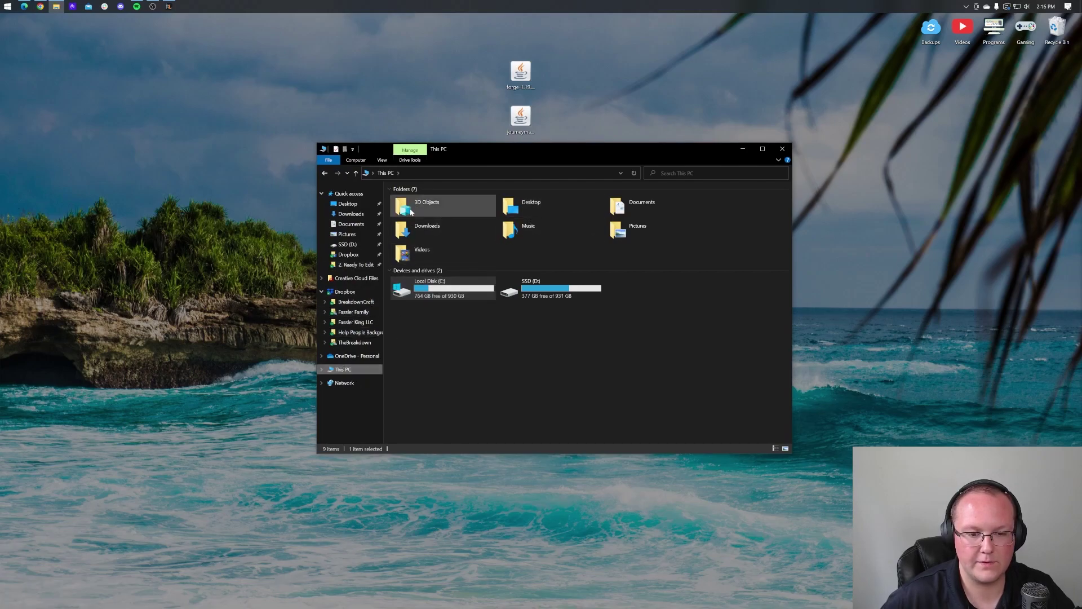
{"action": "double_click", "coordinate": [417, 230]}
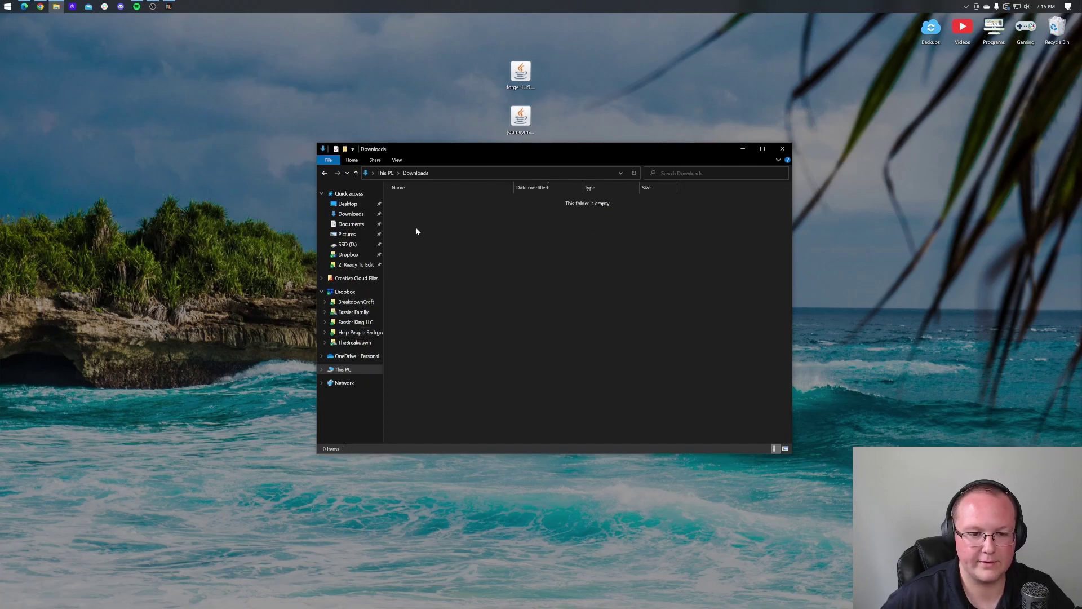
{"action": "left_click", "coordinate": [783, 149]}
- Arrange the Forge installer and the JourneyMap file side by side on the desktop
{"action": "left_click_drag", "start_coordinate": [544, 141], "coordinate": [428, 119]}
{"action": "left_click", "coordinate": [488, 115]}
{"action": "left_click_drag", "start_coordinate": [493, 166], "coordinate": [526, 120]}
{"action": "left_click", "coordinate": [424, 130]}
- Try to open the Forge installer on the desktop with Java(TM) Platform SE binary
{"action": "right_click", "coordinate": [424, 130]}
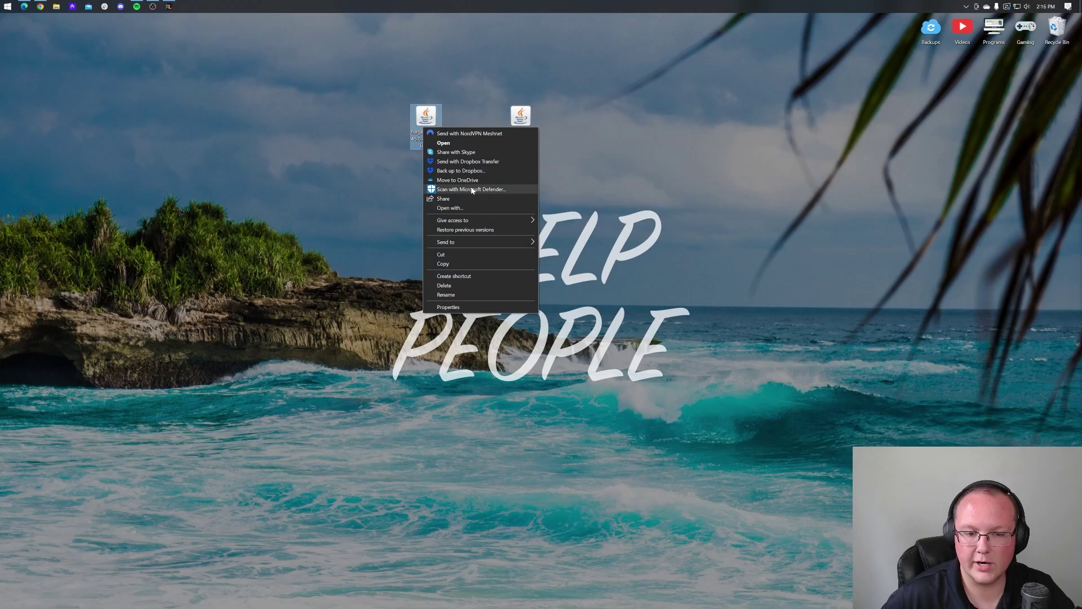
{"action": "left_click", "coordinate": [454, 209]}
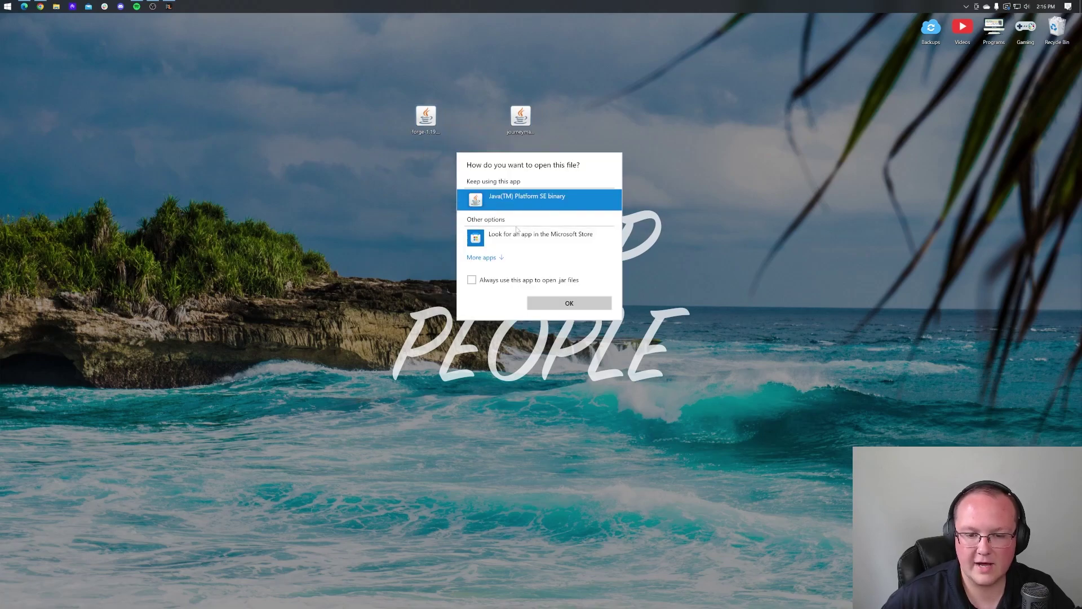
{"action": "left_click", "coordinate": [542, 302]}
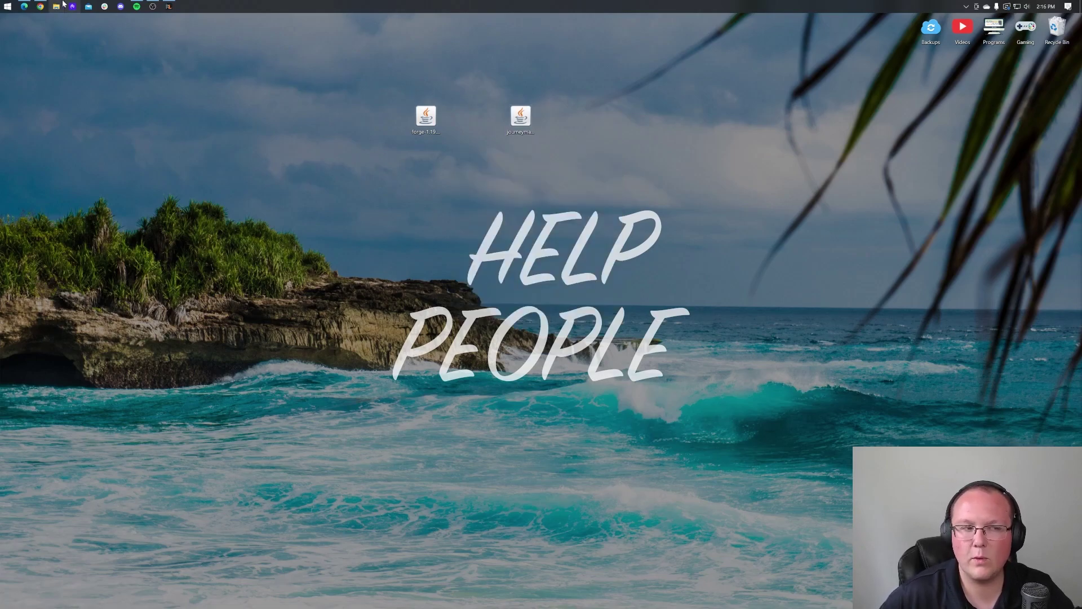
- Switch to the browser and examine the guides on installing Java and on repairing .jar files with Jarfix
{"action": "left_click", "coordinate": [40, 6]}
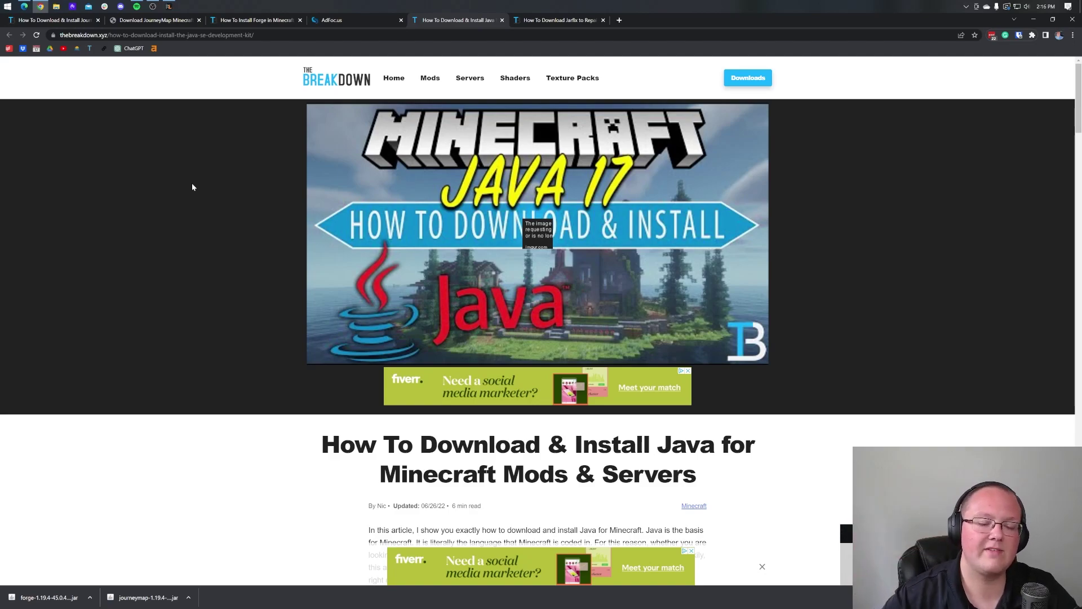
{"action": "scroll", "coordinate": [207, 177], "scroll_direction": "down", "scroll_amount": 3}
{"action": "scroll", "coordinate": [208, 176], "scroll_direction": "down", "scroll_amount": 3}
{"action": "scroll", "coordinate": [211, 173], "scroll_direction": "up", "scroll_amount": 6}
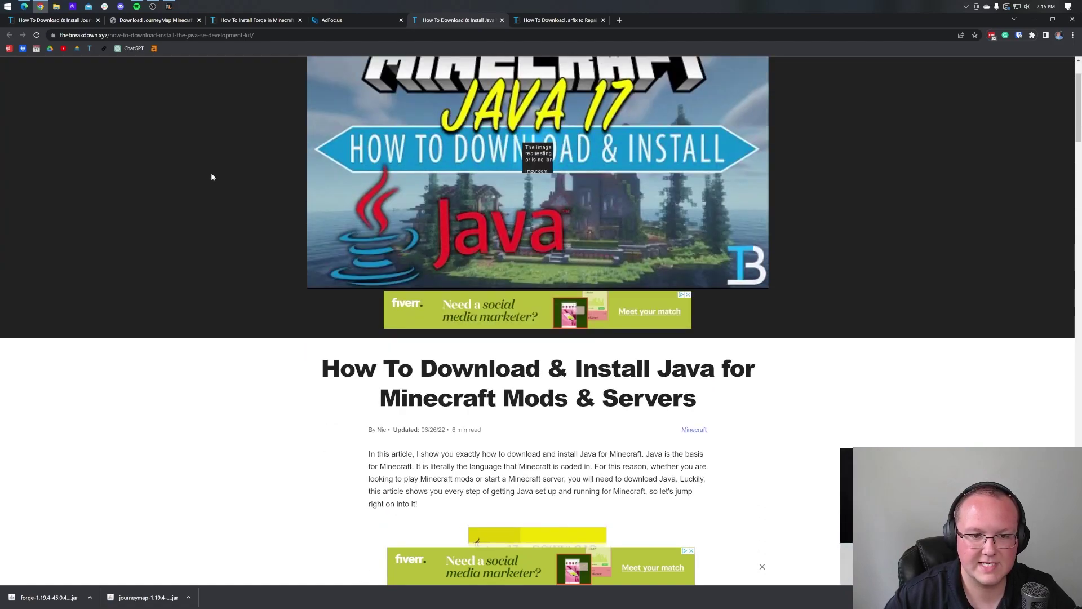
{"action": "left_click", "coordinate": [555, 20]}
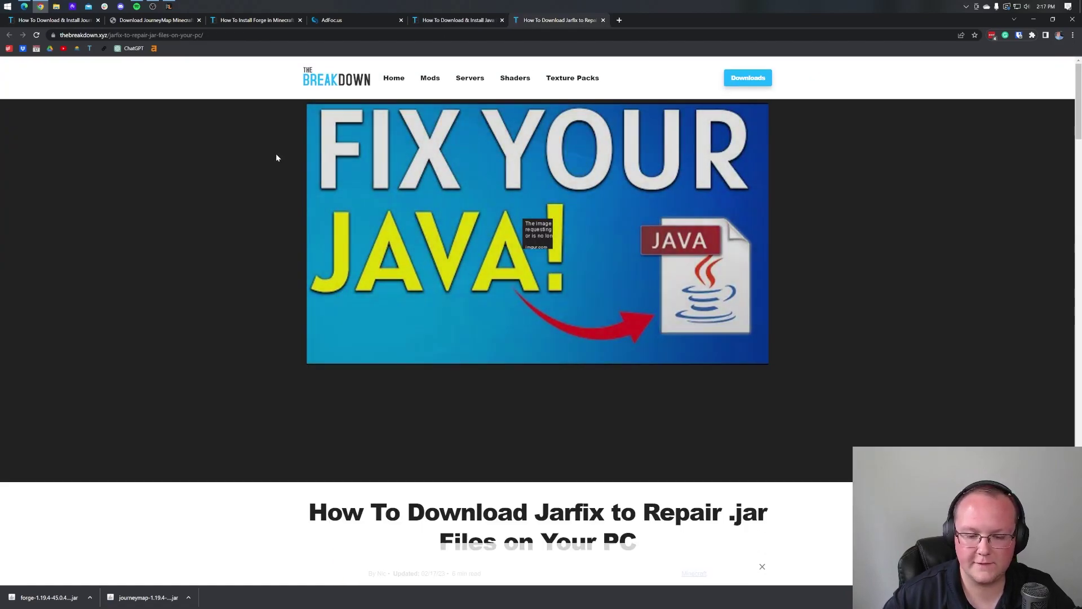
{"action": "scroll", "coordinate": [276, 157], "scroll_direction": "down", "scroll_amount": 3}
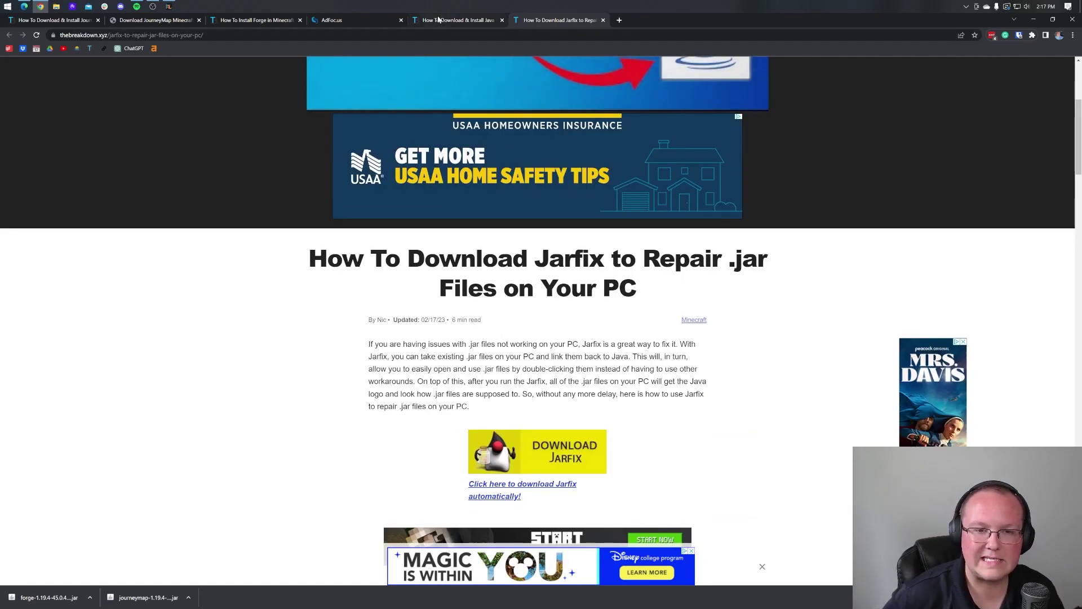
{"action": "left_click", "coordinate": [458, 20]}
{"action": "left_click", "coordinate": [575, 22]}
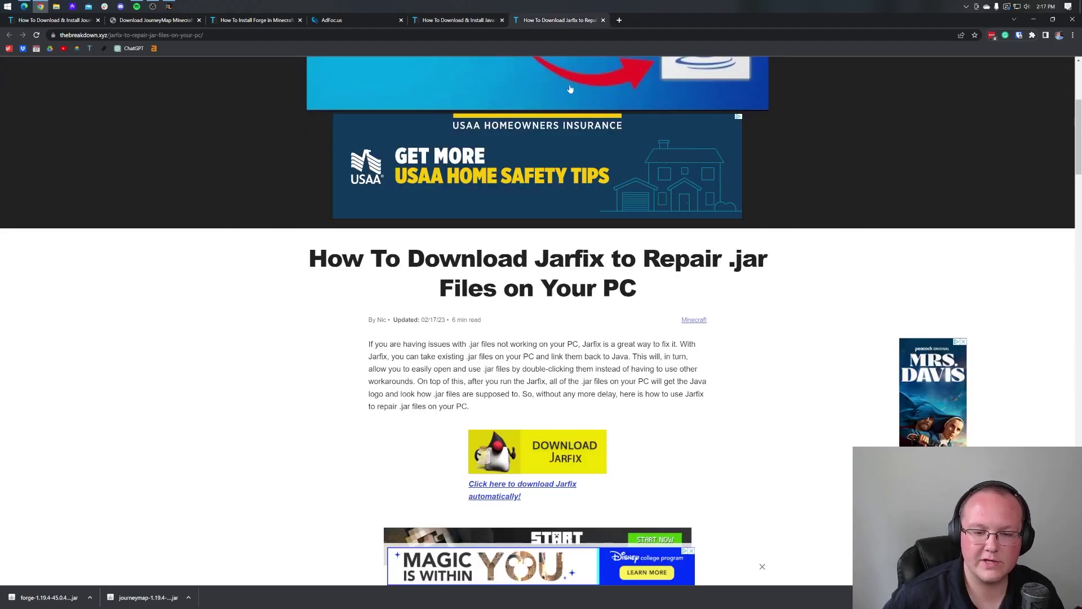
- Install the Forge client by running the desktop installer with Java(TM) Platform SE binary, and discard the installer file in the Recycle Bin
{"action": "left_click", "coordinate": [1034, 19]}
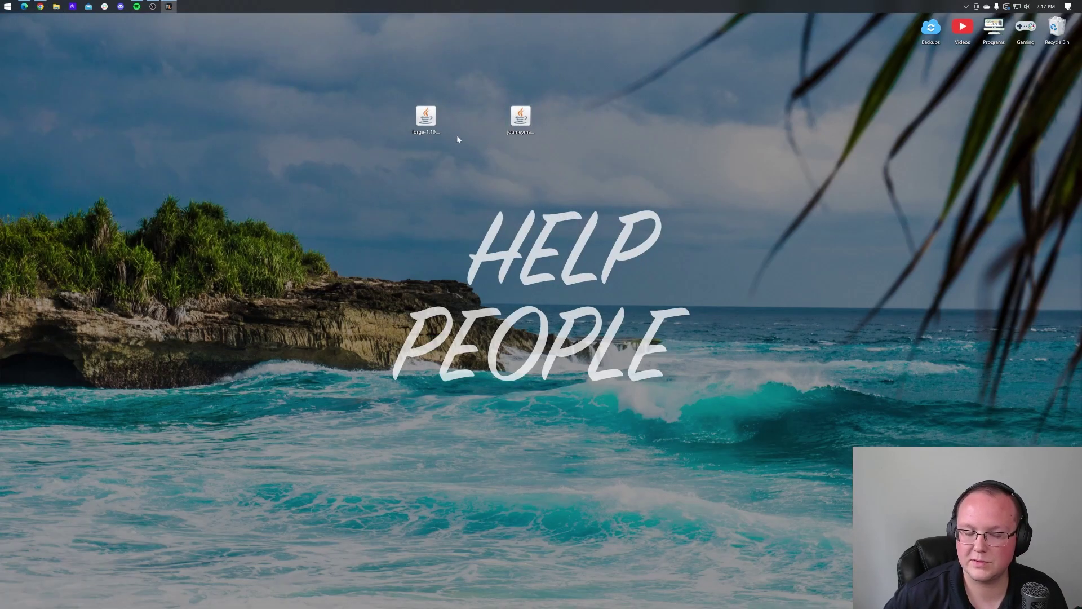
{"action": "right_click", "coordinate": [441, 115]}
{"action": "right_click", "coordinate": [427, 116]}
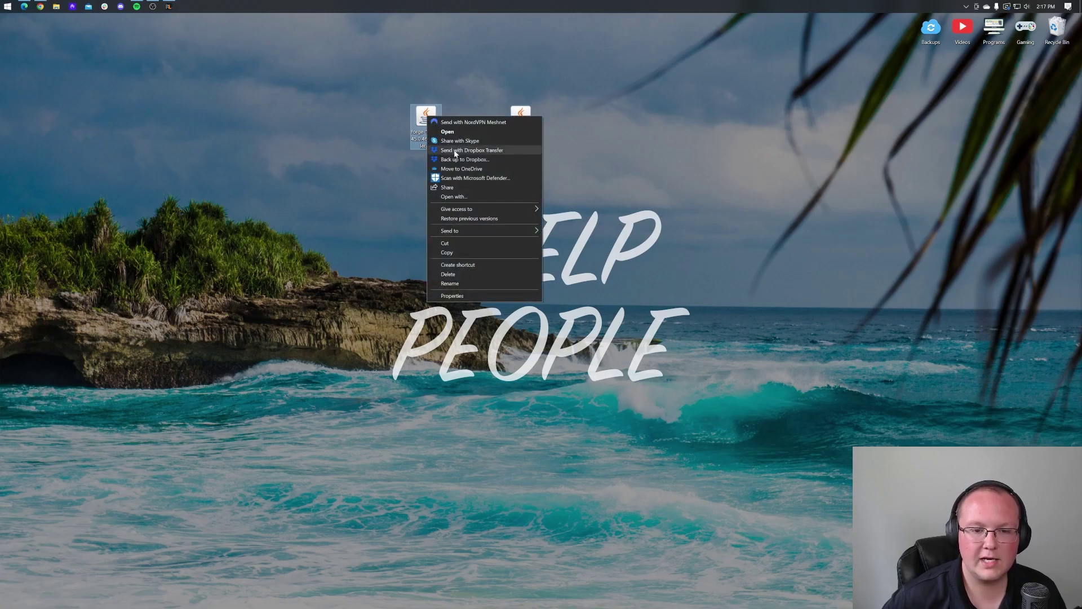
{"action": "left_click", "coordinate": [459, 197]}
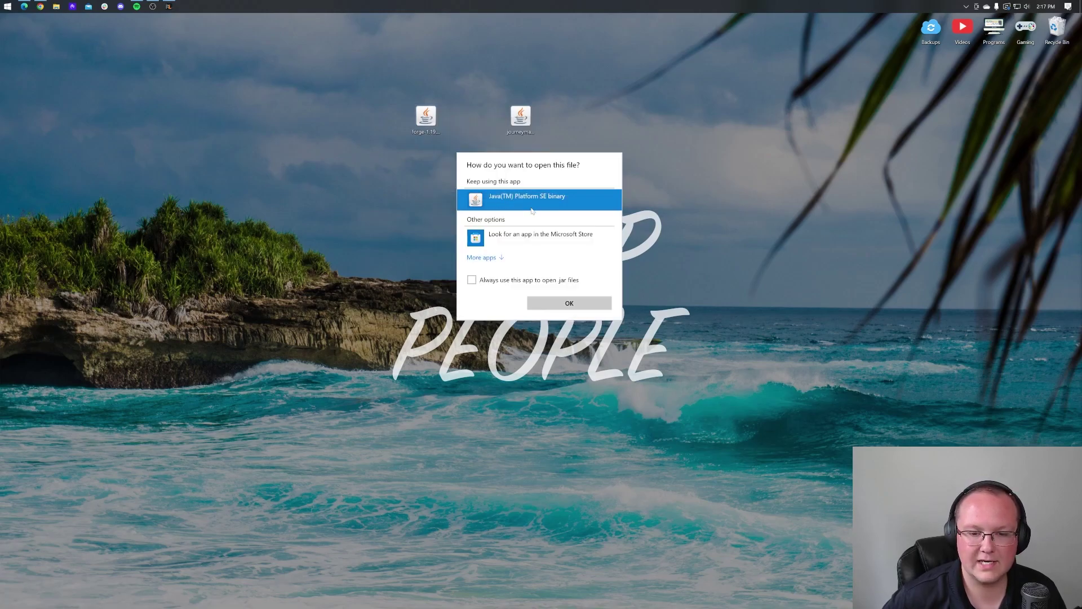
{"action": "left_click", "coordinate": [553, 298]}
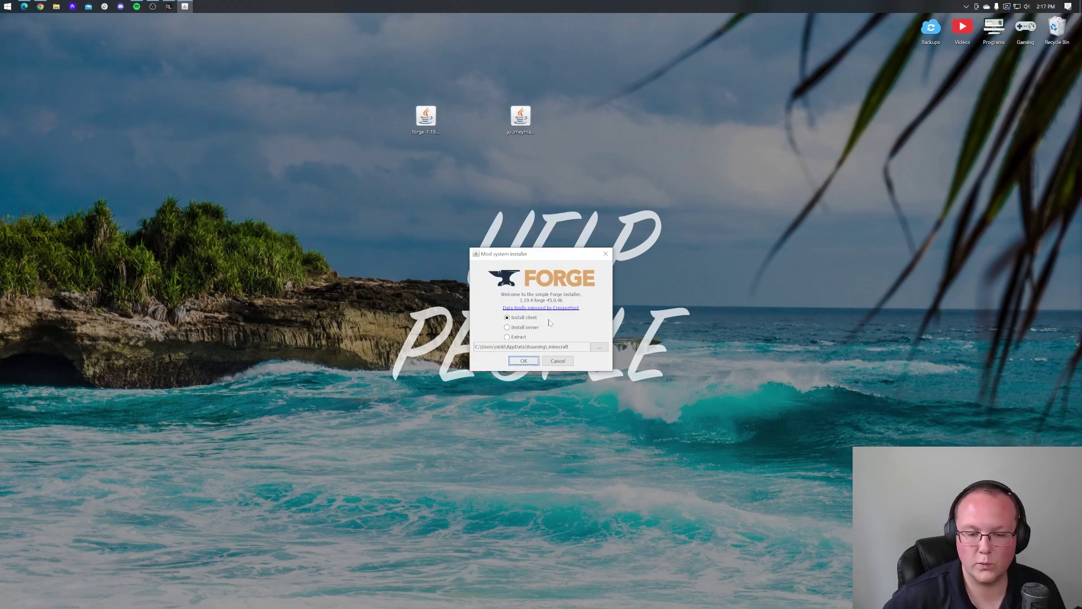
{"action": "left_click", "coordinate": [527, 361]}
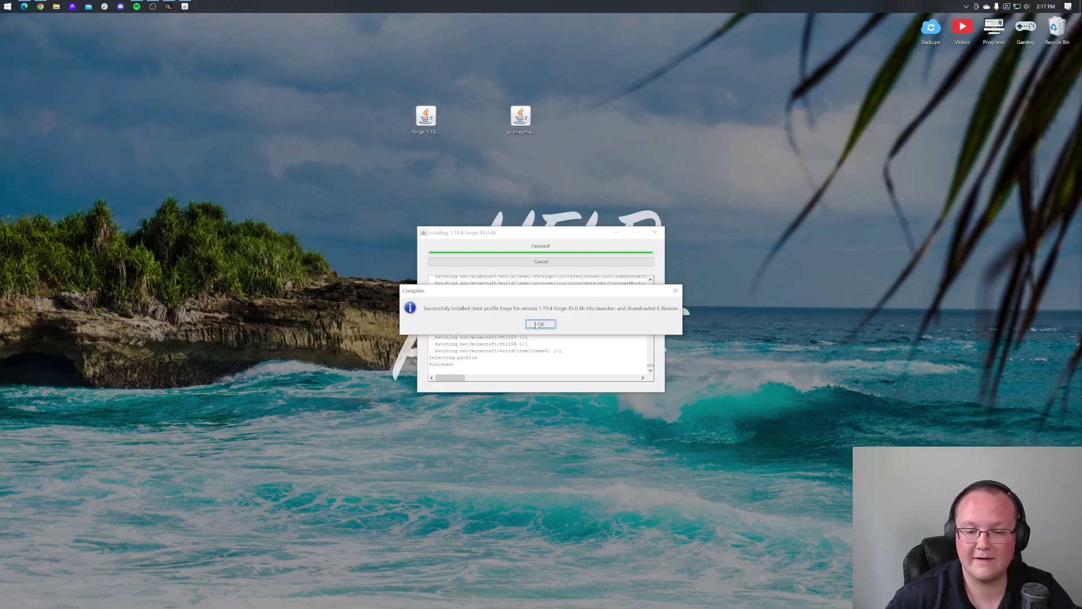
{"action": "left_click", "coordinate": [540, 324]}
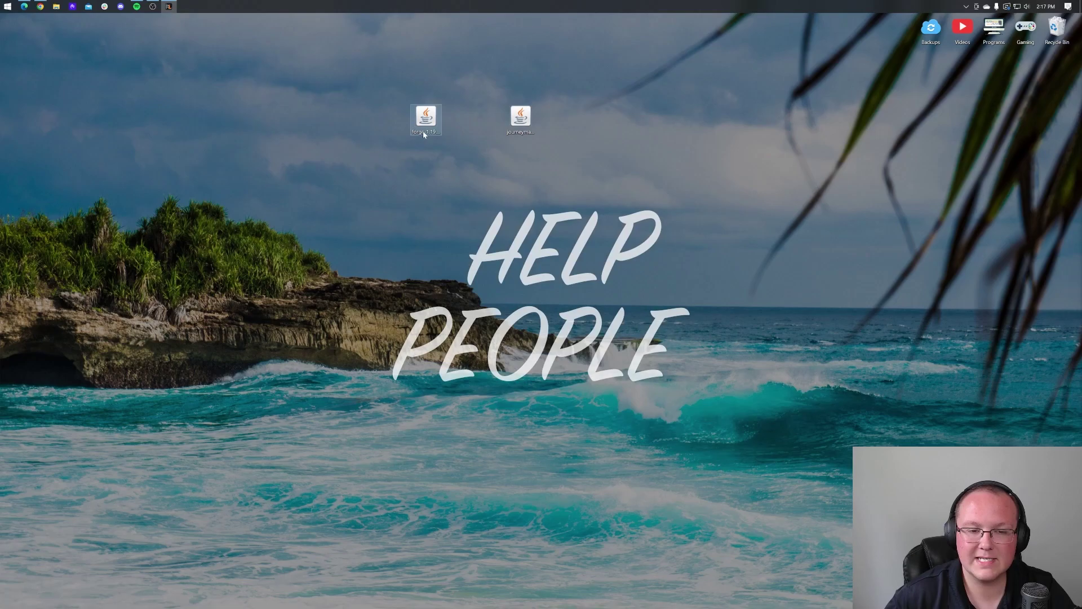
{"action": "left_click_drag", "start_coordinate": [423, 130], "coordinate": [1057, 29]}
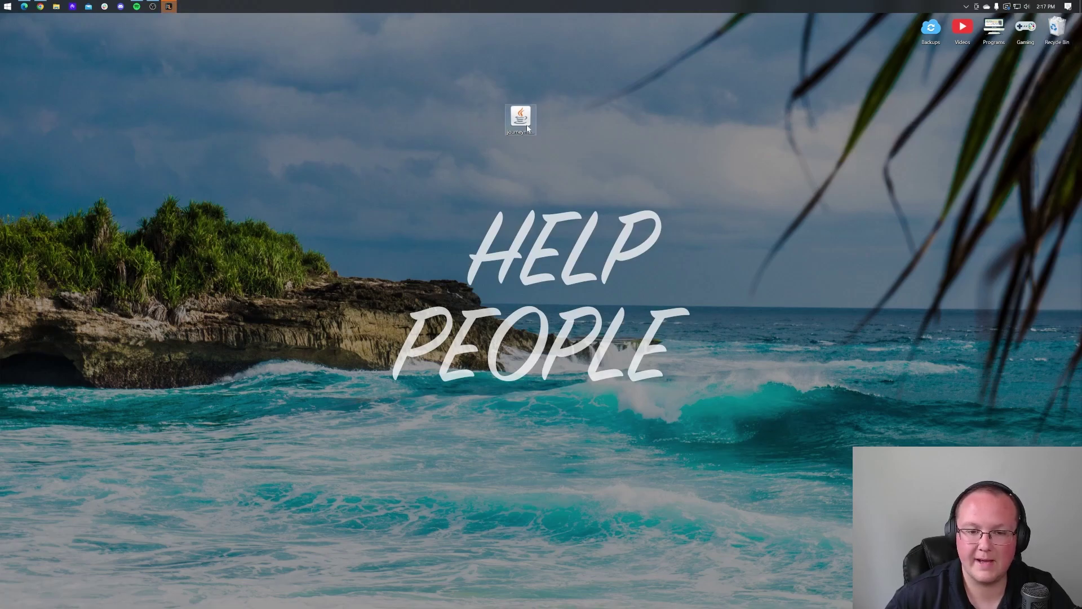
- Open the Minecraft Launcher
{"action": "left_click", "coordinate": [8, 7]}
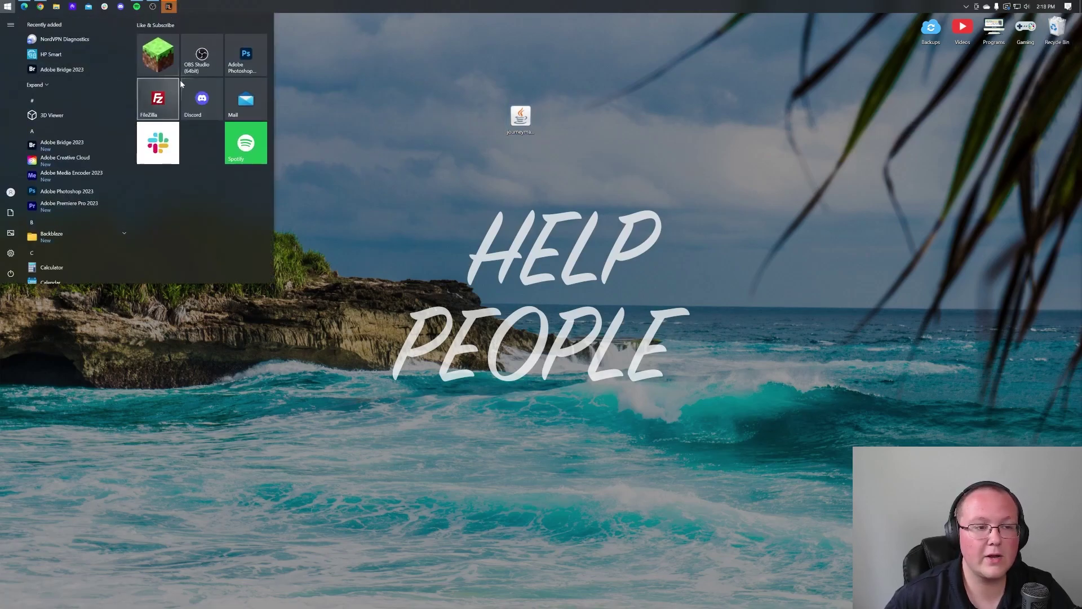
{"action": "left_click", "coordinate": [177, 65]}
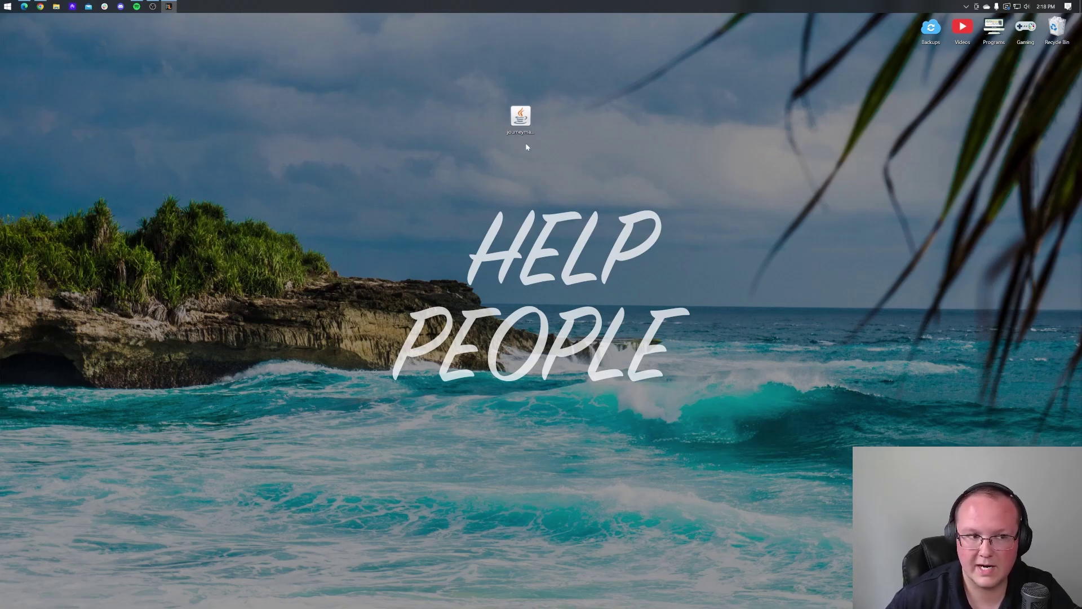
{"action": "left_click", "coordinate": [7, 6]}
{"action": "left_click", "coordinate": [540, 215]}
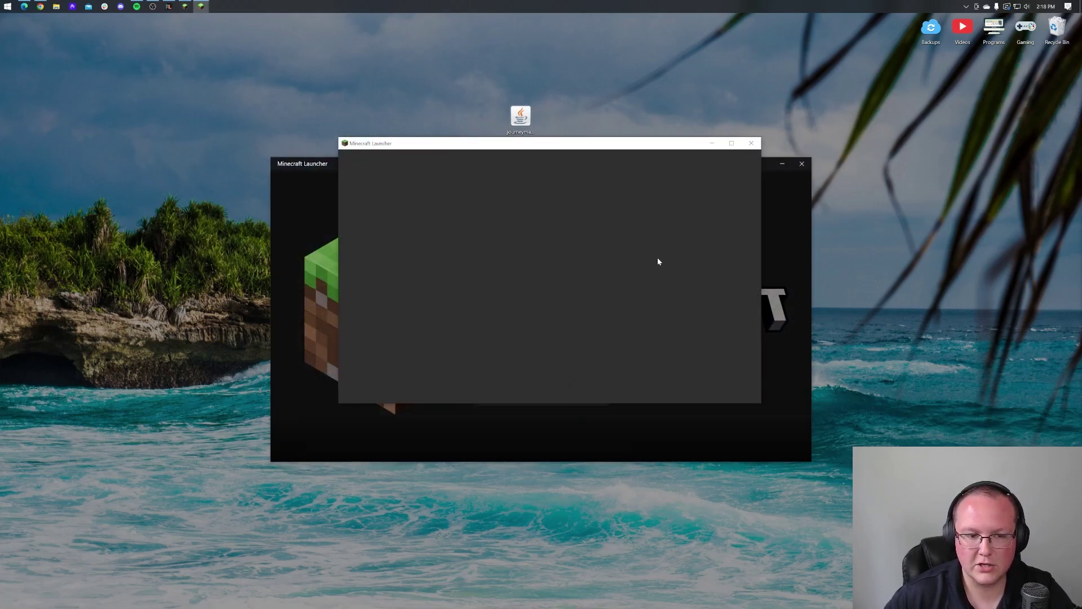
{"action": "left_click", "coordinate": [801, 163]}
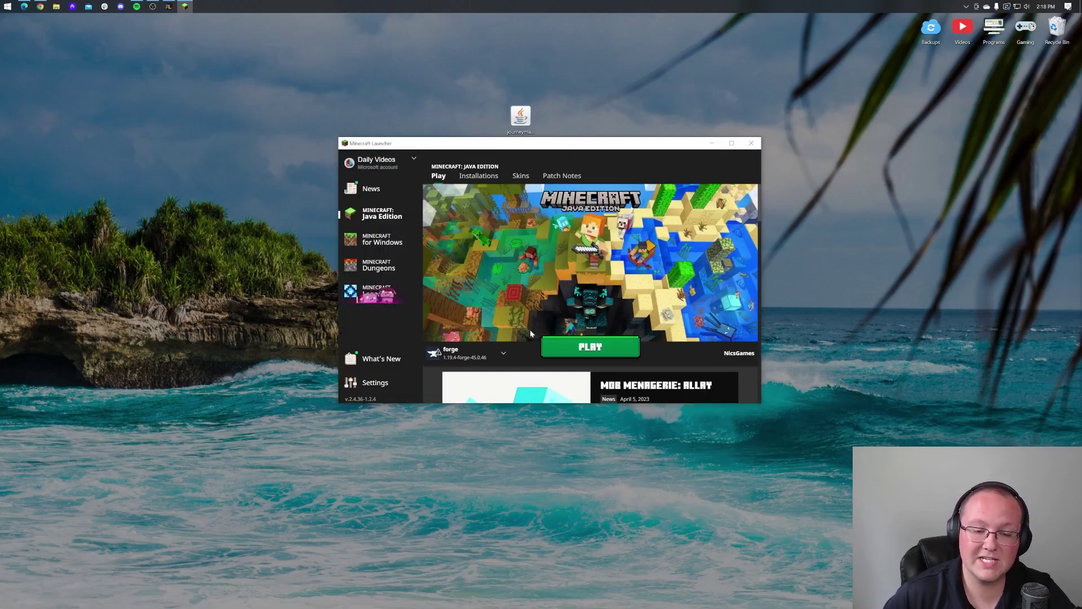
- Try to play the selected forge profile for Minecraft 1.19.4, and cancel at the modified-installation warning
{"action": "left_click", "coordinate": [555, 347]}
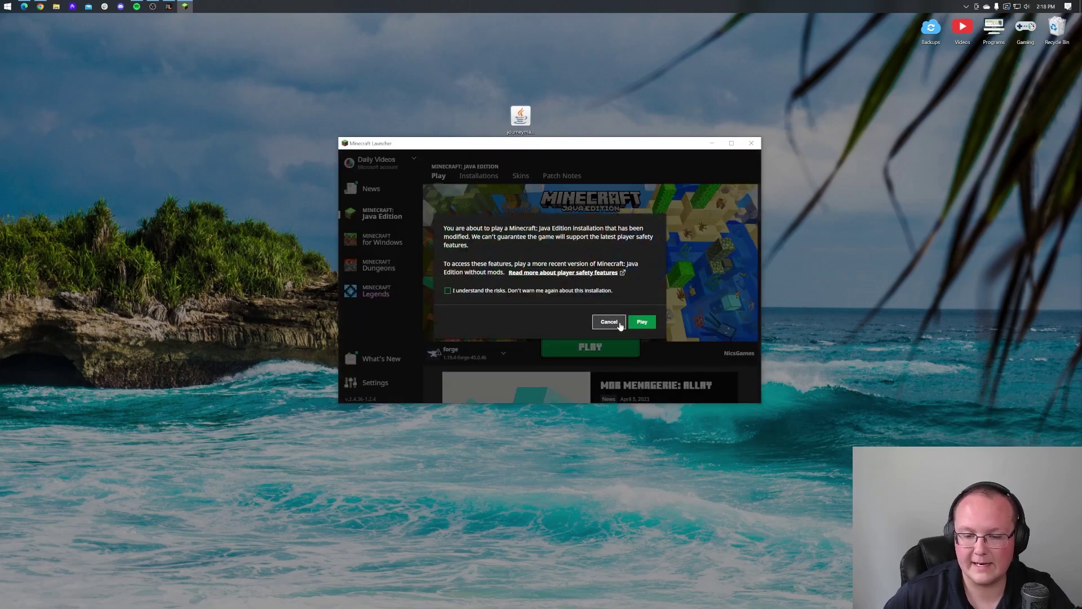
{"action": "left_click", "coordinate": [621, 322]}
- List the Java Edition installations, switching the Modded versions filter off and back on
{"action": "left_click", "coordinate": [474, 176]}
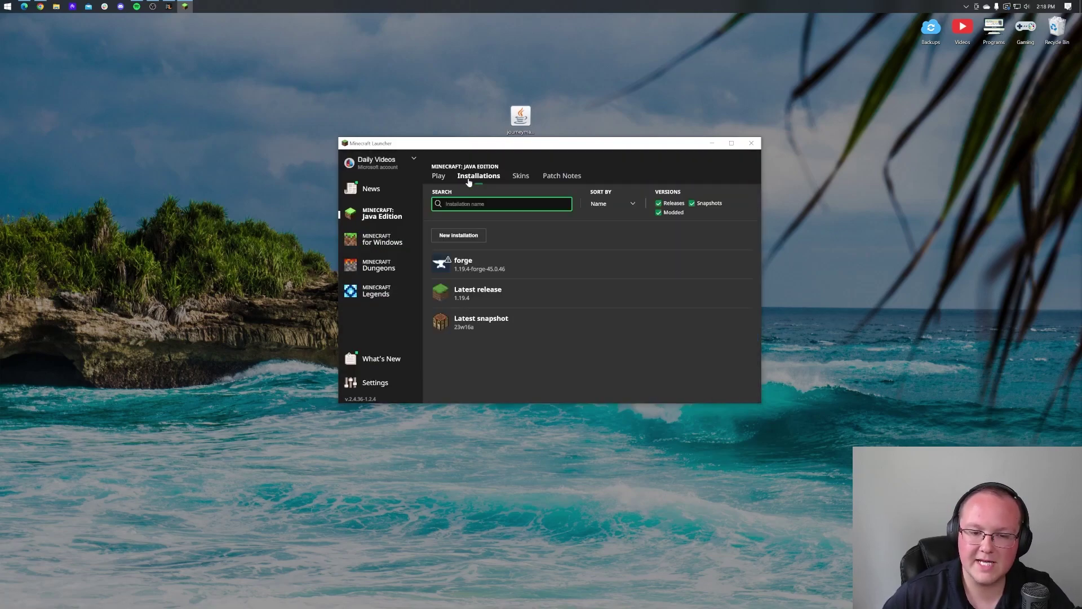
{"action": "left_click", "coordinate": [664, 212]}
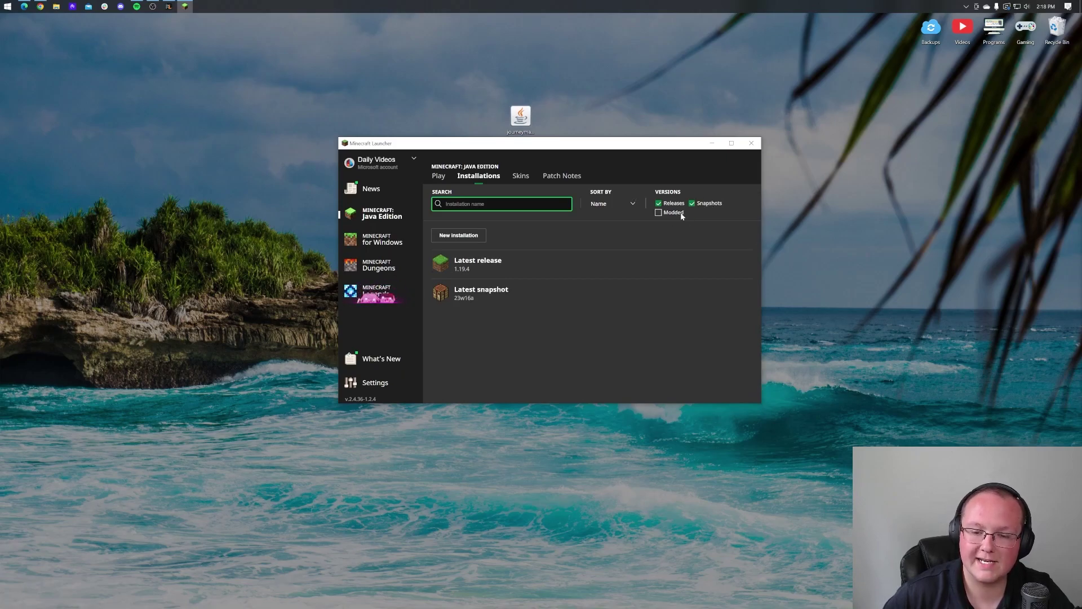
{"action": "left_click", "coordinate": [659, 213]}
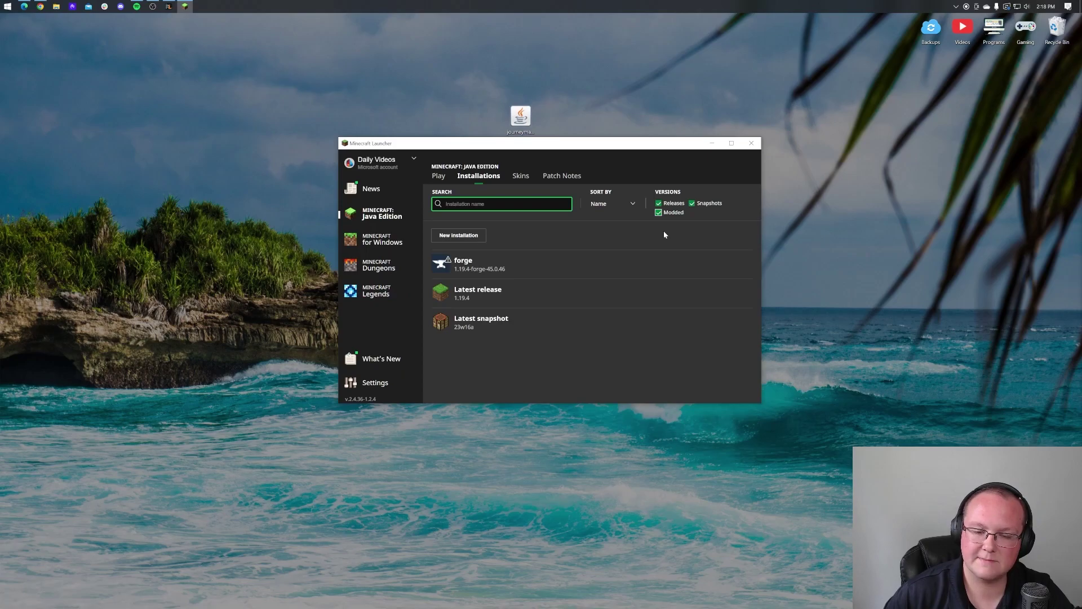
- Try to play the forge installation from the installations list, and cancel its launch
{"action": "mouse_move", "coordinate": [452, 275]}
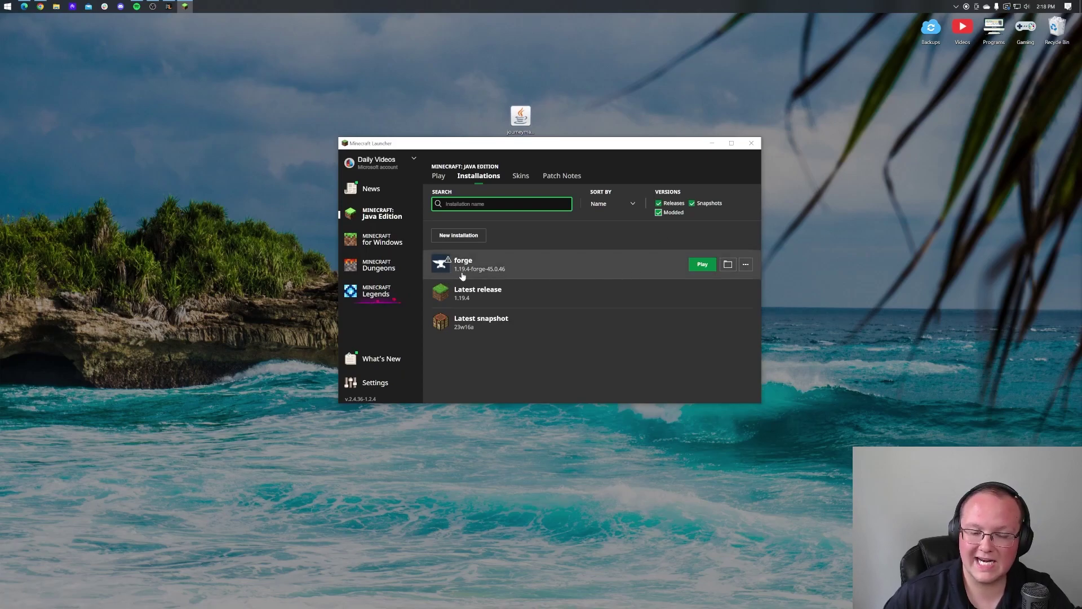
{"action": "left_click", "coordinate": [702, 264]}
{"action": "left_click", "coordinate": [608, 319]}
{"action": "mouse_move", "coordinate": [494, 269]}
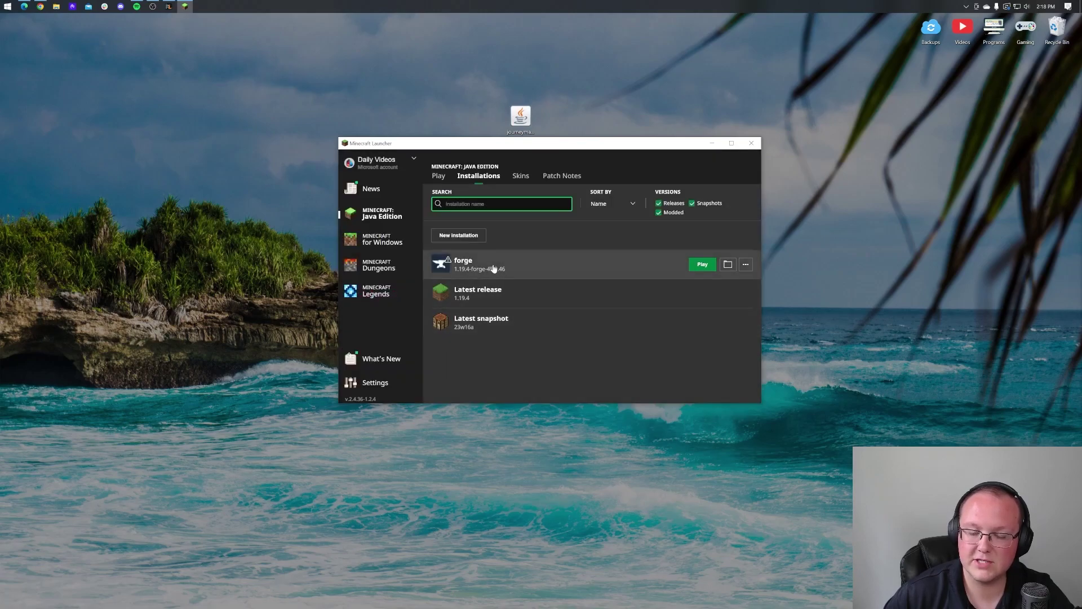
- Start a new installation named JourneyMap 1.19.4 that uses version release 1.19.4-forge-45.0.46
{"action": "left_click", "coordinate": [458, 235]}
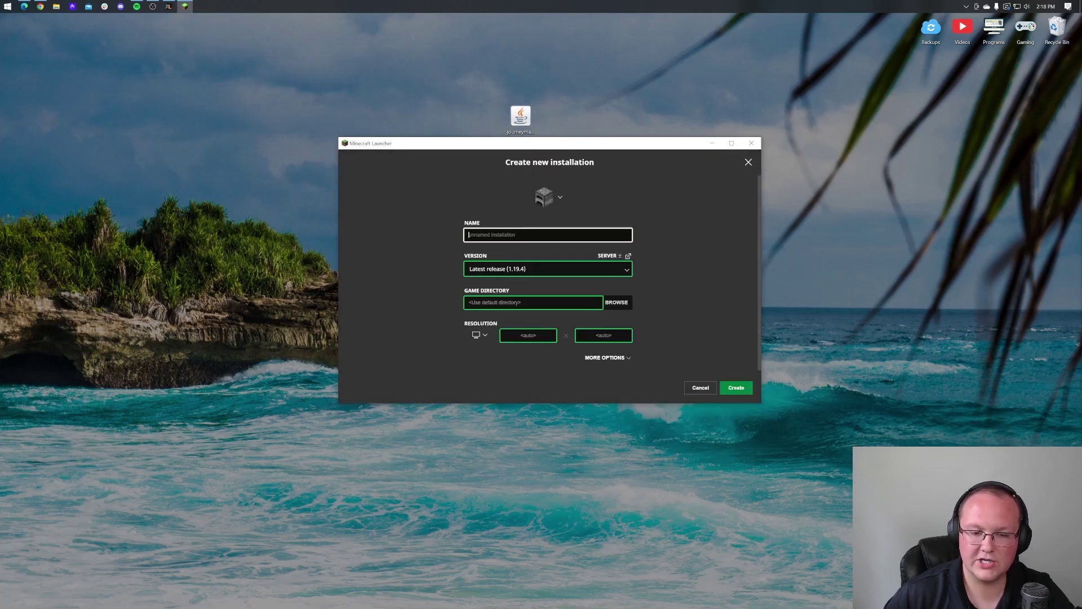
{"action": "type", "text": "J"}
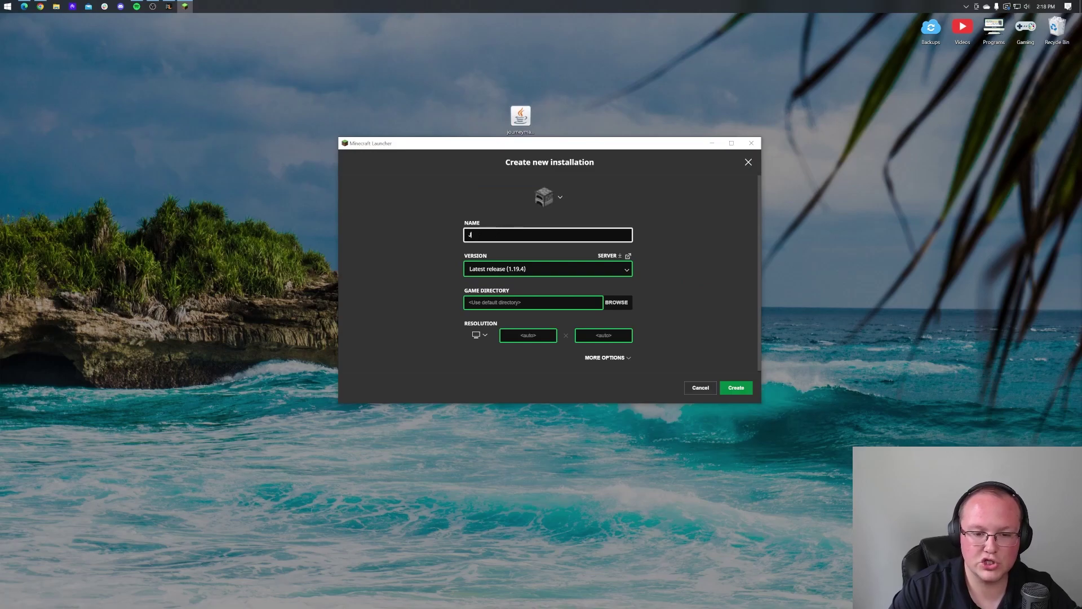
{"action": "type", "text": "ourneyMap 1.19"}
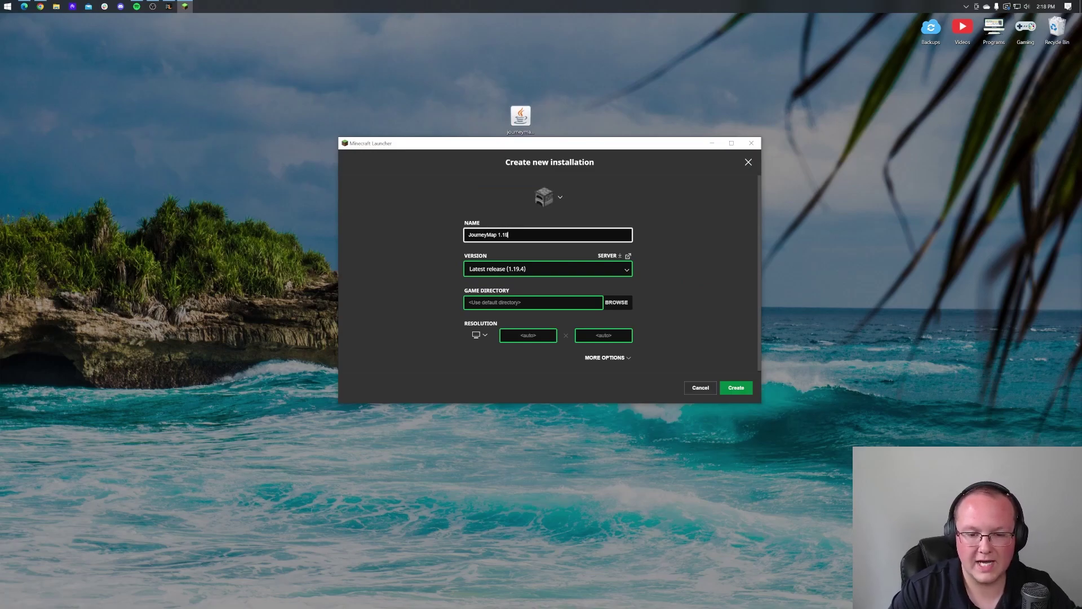
{"action": "type", "text": ".4"}
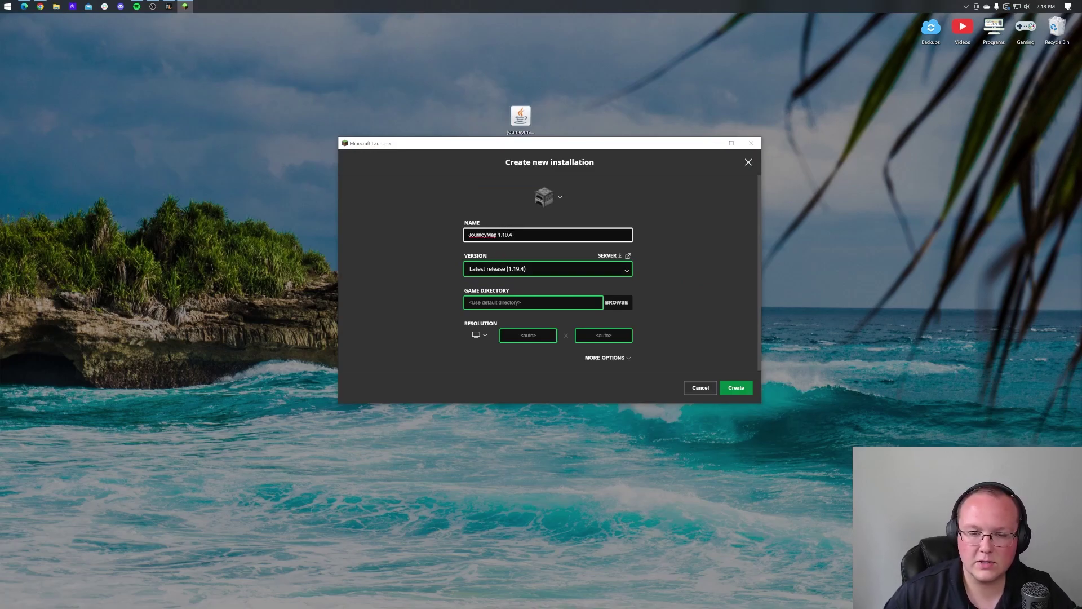
{"action": "left_click", "coordinate": [541, 268]}
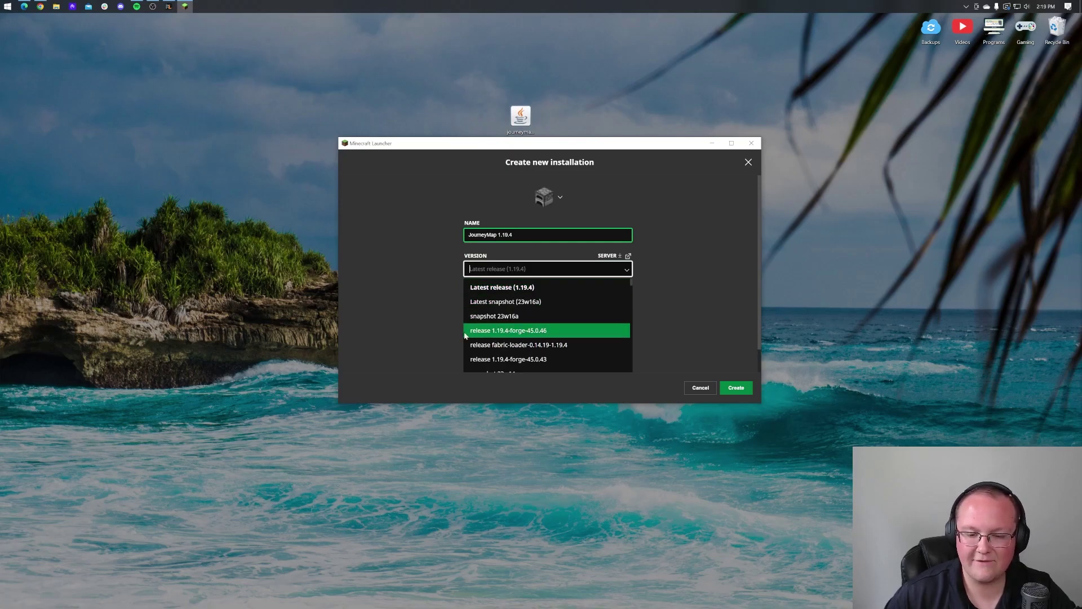
{"action": "left_click", "coordinate": [517, 333]}
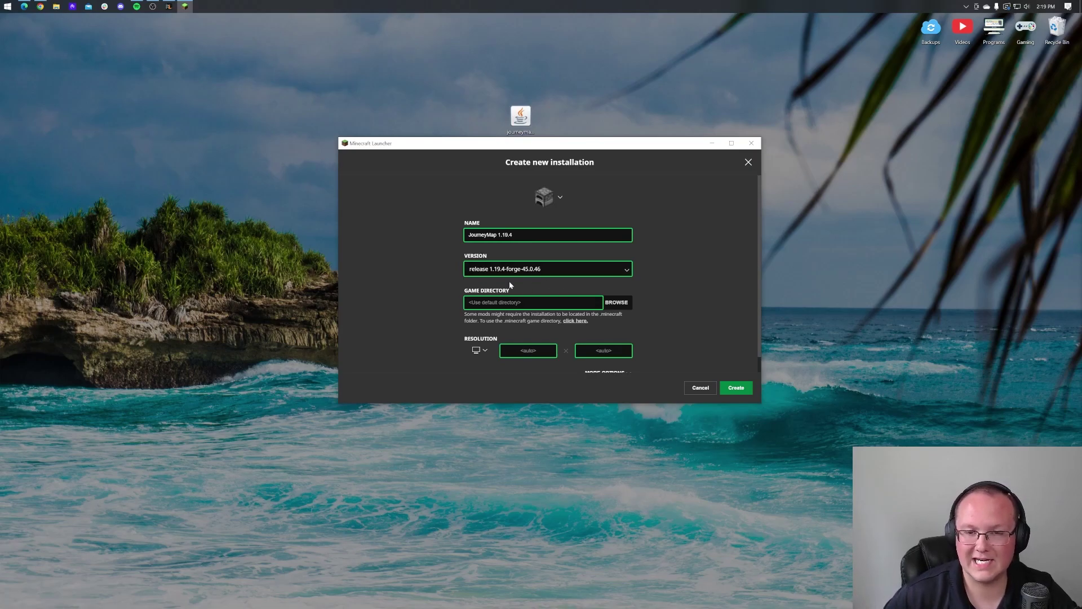
- Set the new installation's resolution to 1920 x 1080 and create it
{"action": "left_click", "coordinate": [479, 350]}
{"action": "left_click", "coordinate": [485, 317]}
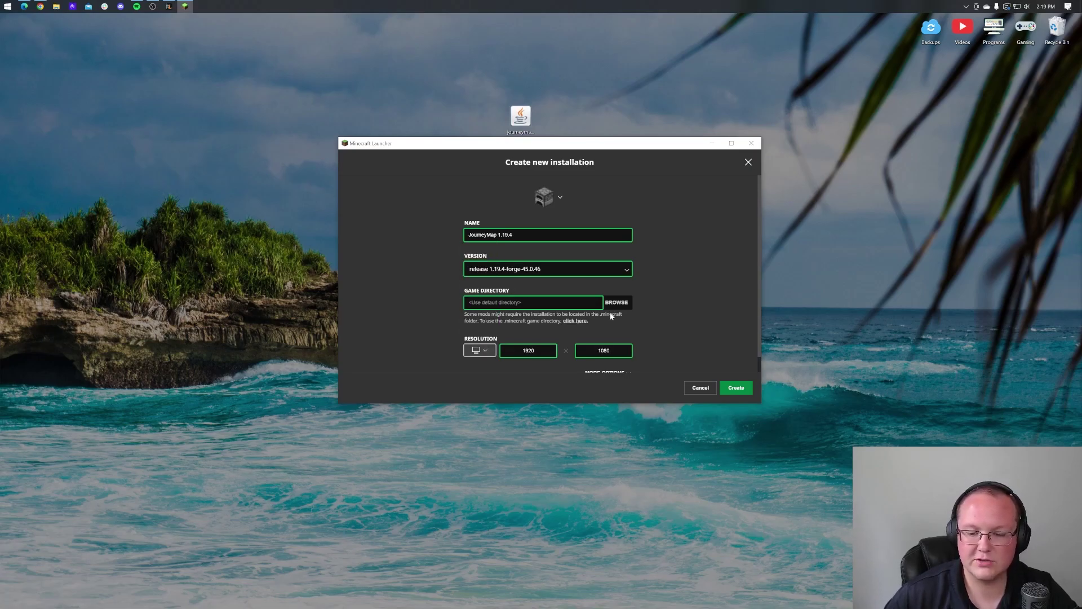
{"action": "left_click", "coordinate": [745, 387]}
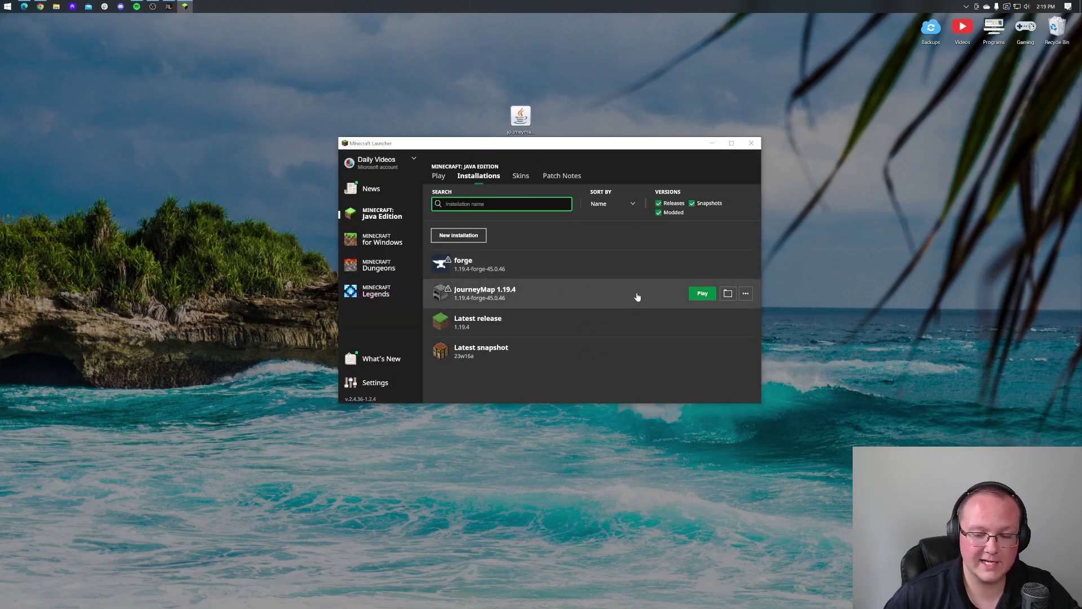
- Launch the JourneyMap 1.19.4 installation, accepting the modified-installation warning, and check the profile list while it loads
{"action": "left_click", "coordinate": [702, 294]}
{"action": "left_click", "coordinate": [651, 323]}
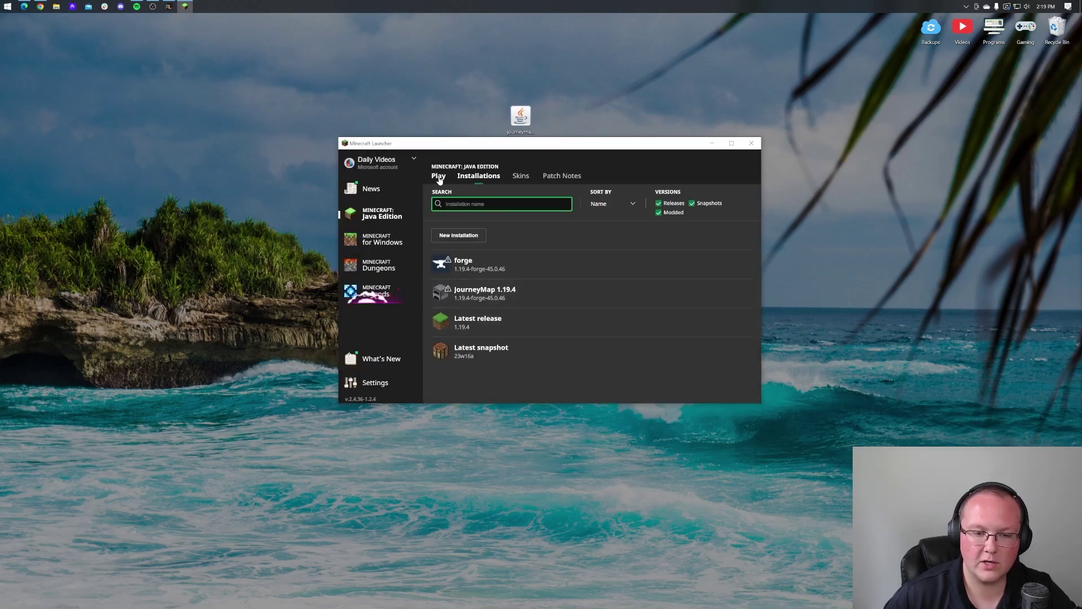
{"action": "left_click", "coordinate": [469, 358]}
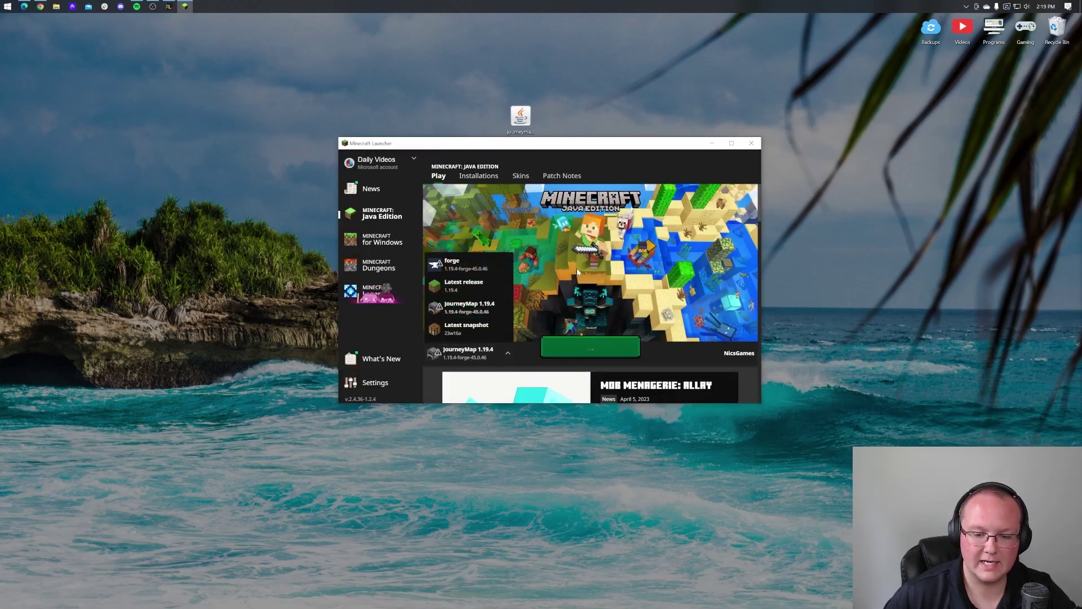
{"action": "left_click", "coordinate": [457, 330]}
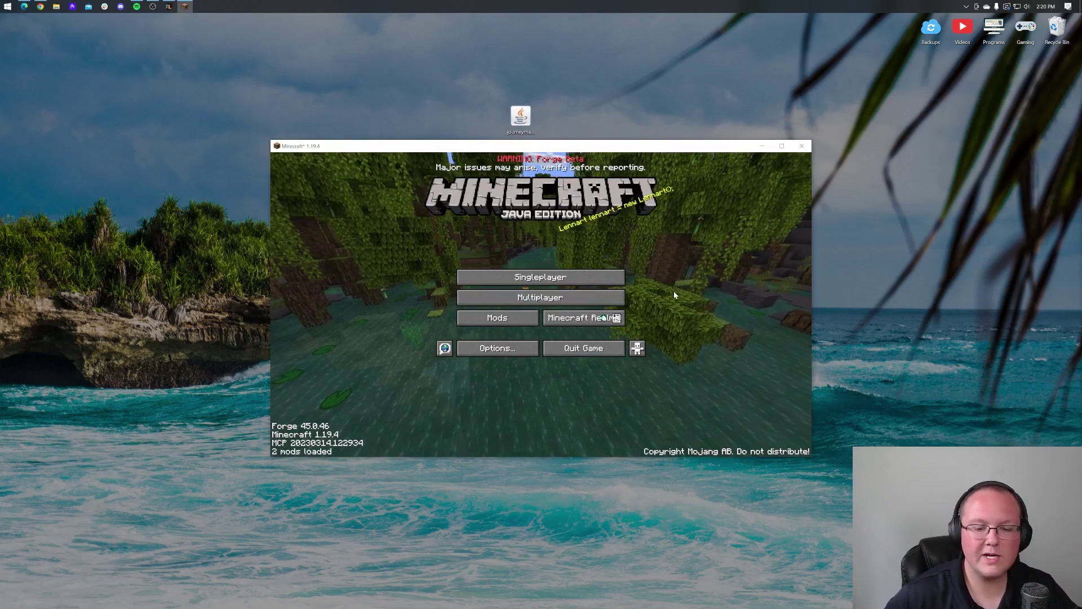
- Open the mods folder from the game's mod list and move the JourneyMap jar from the desktop into it
{"action": "left_click", "coordinate": [529, 323]}
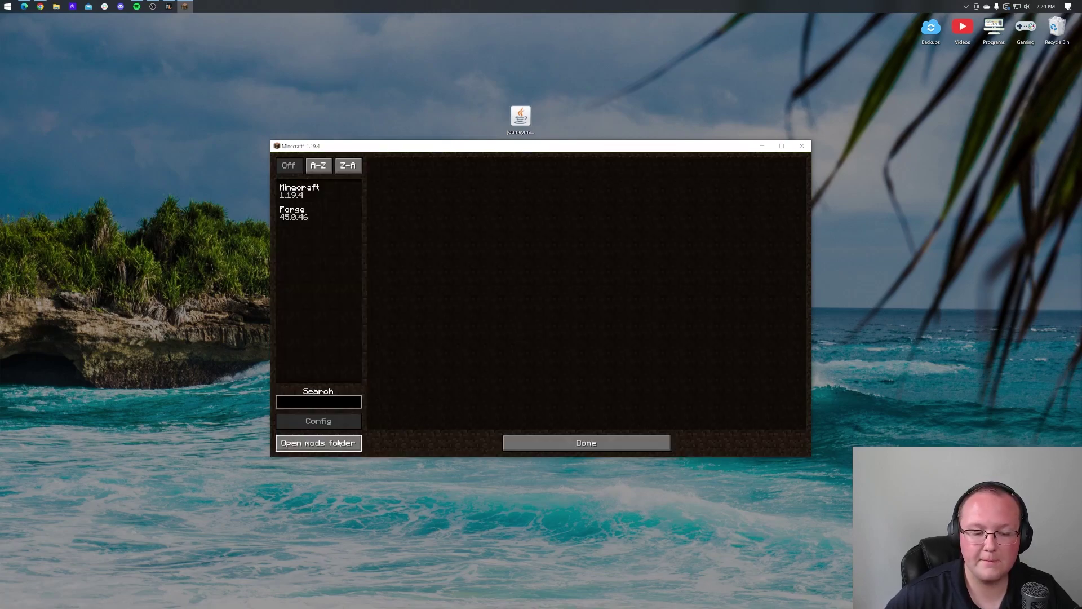
{"action": "left_click", "coordinate": [533, 446]}
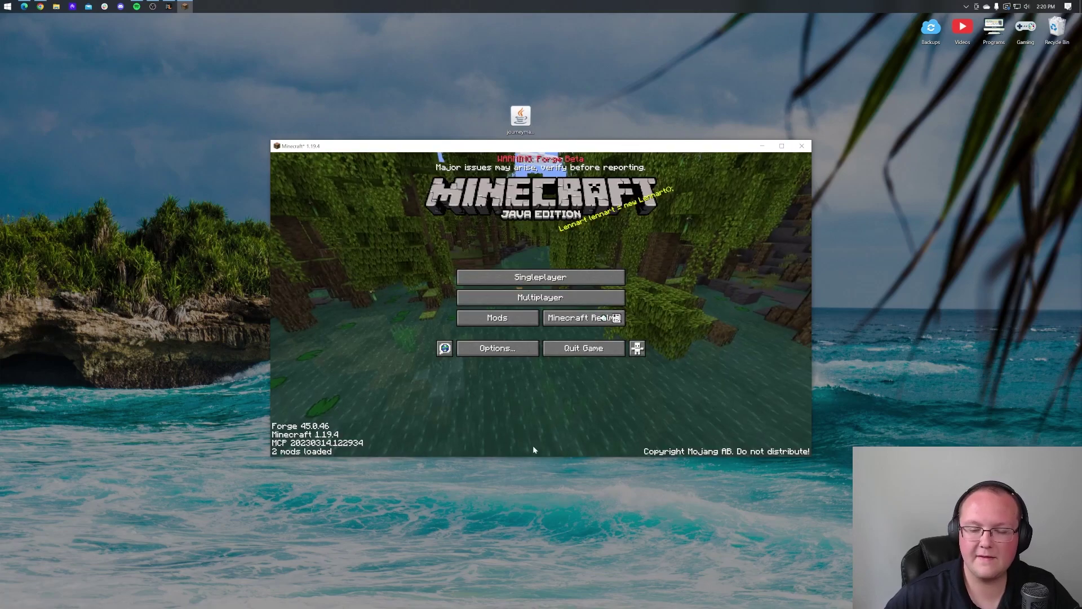
{"action": "left_click", "coordinate": [497, 318]}
{"action": "left_click", "coordinate": [330, 445]}
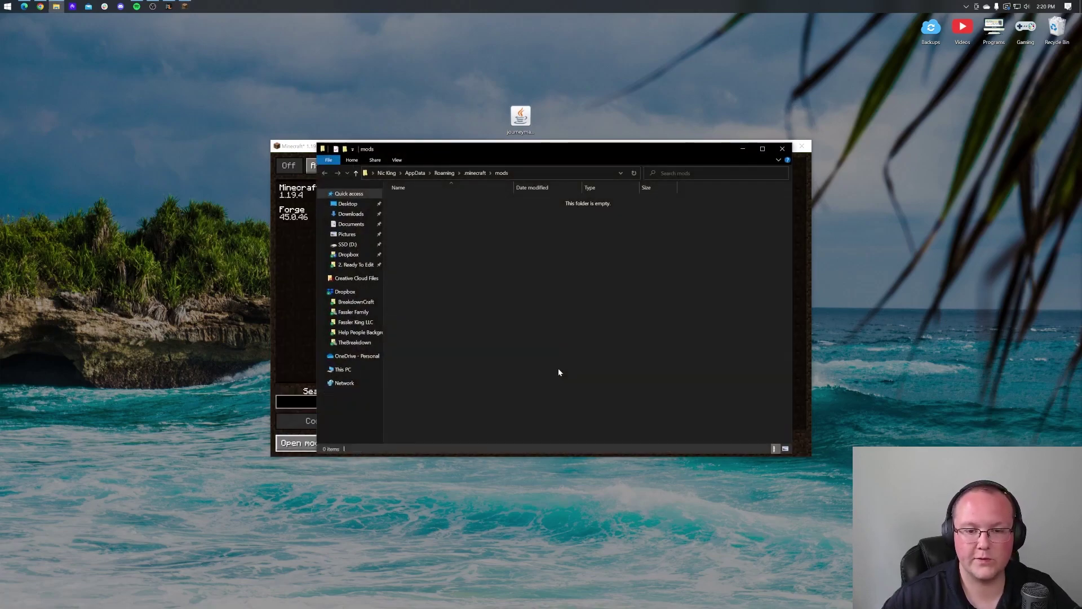
{"action": "left_click_drag", "start_coordinate": [505, 121], "coordinate": [513, 255]}
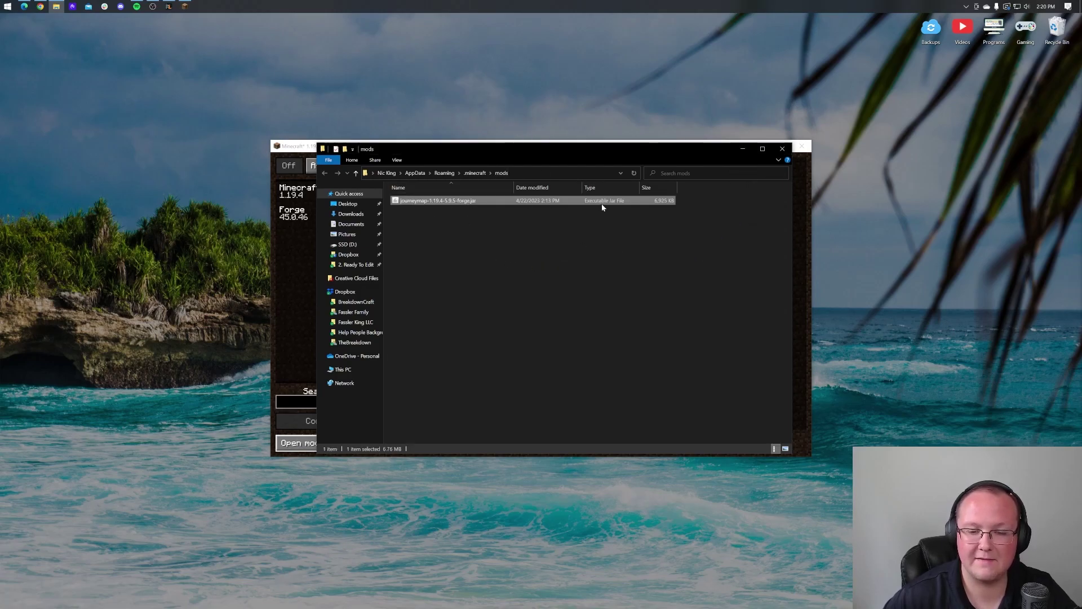
- Close the mods folder, return to the title screen and quit the game
{"action": "left_click", "coordinate": [782, 148]}
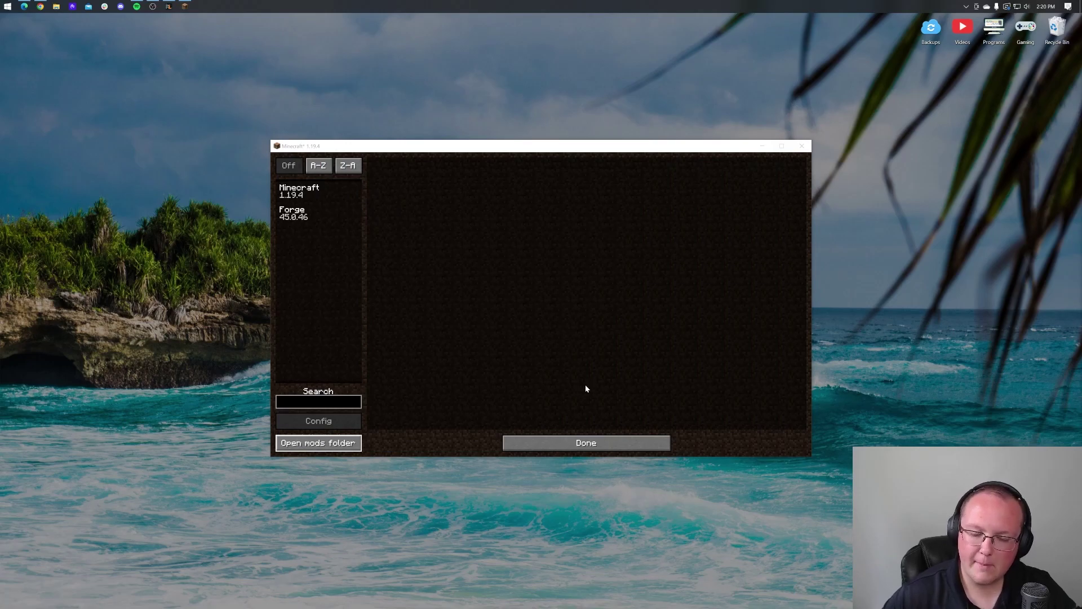
{"action": "left_click", "coordinate": [593, 443]}
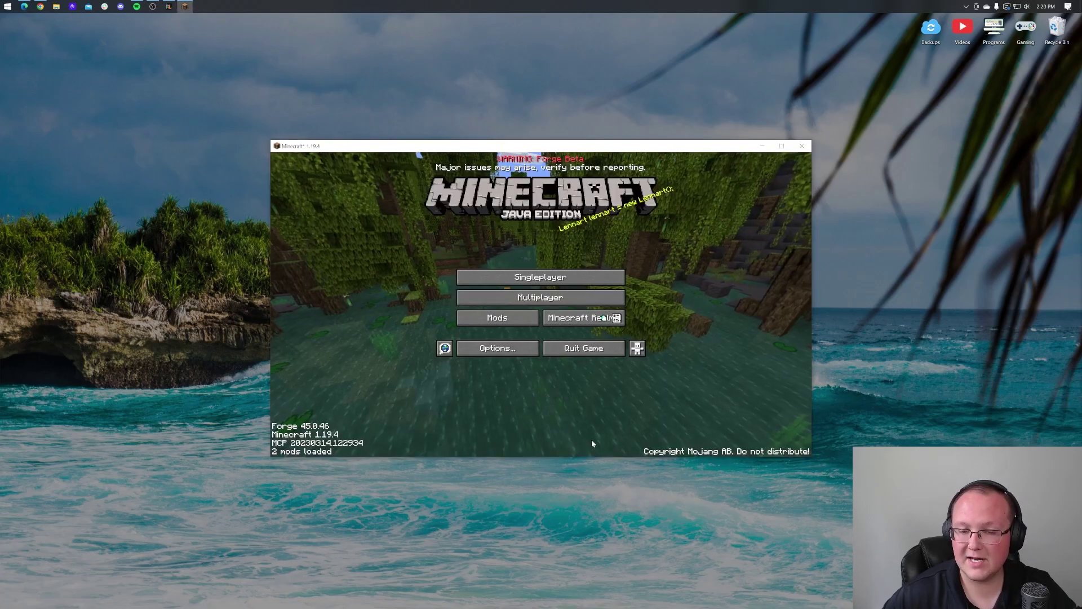
{"action": "left_click", "coordinate": [584, 347]}
- Reopen the Minecraft Launcher and play the JourneyMap 1.19.4 installation, accepting the modified-installation warning
{"action": "left_click", "coordinate": [3, 4]}
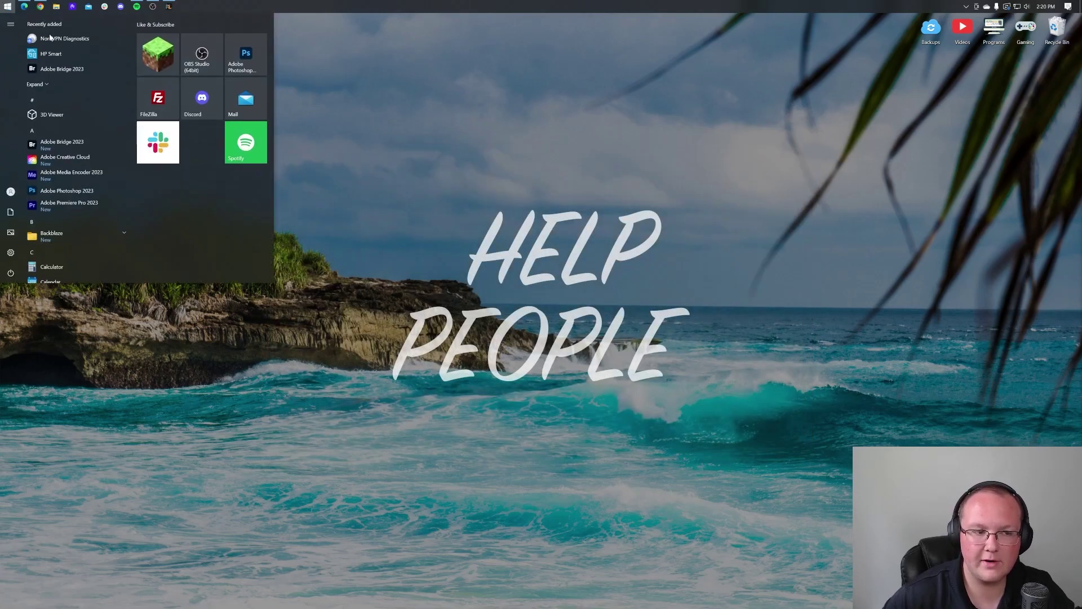
{"action": "left_click", "coordinate": [142, 73]}
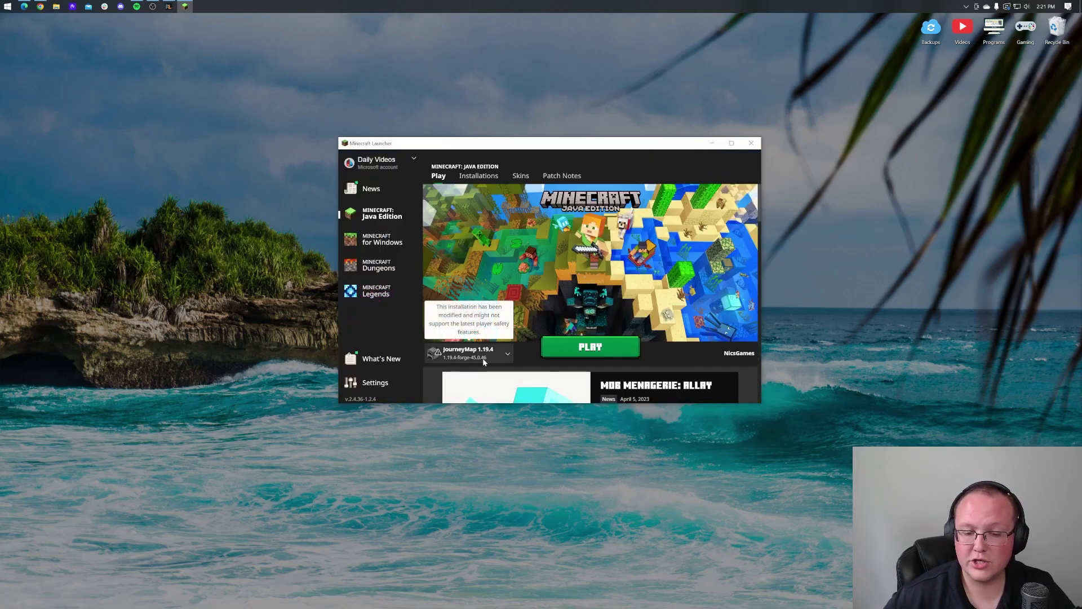
{"action": "left_click", "coordinate": [482, 357]}
{"action": "left_click", "coordinate": [472, 263]}
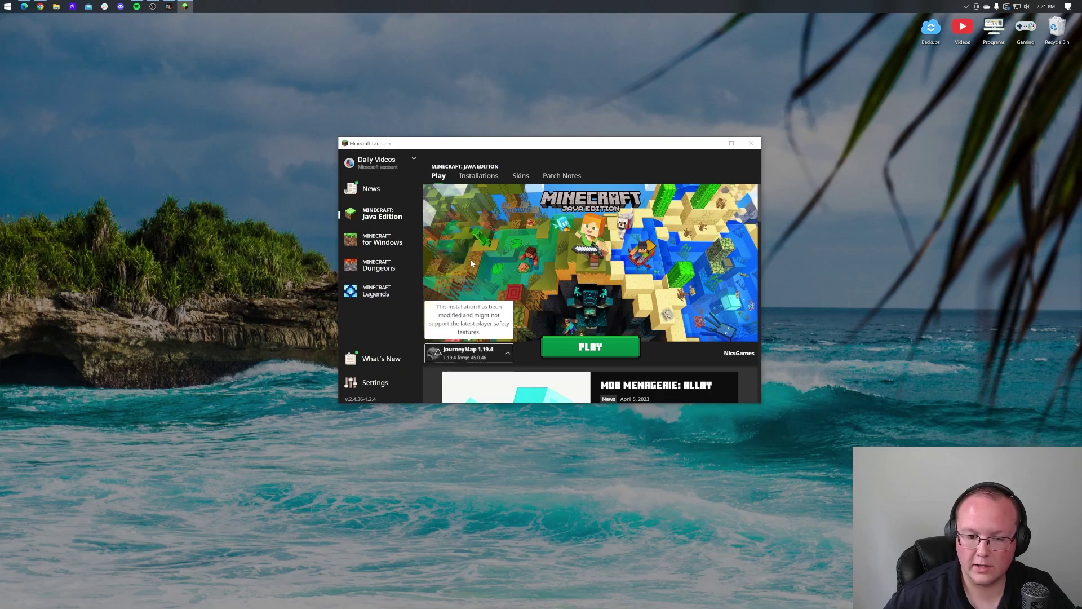
{"action": "left_click", "coordinate": [580, 341]}
{"action": "left_click", "coordinate": [642, 319]}
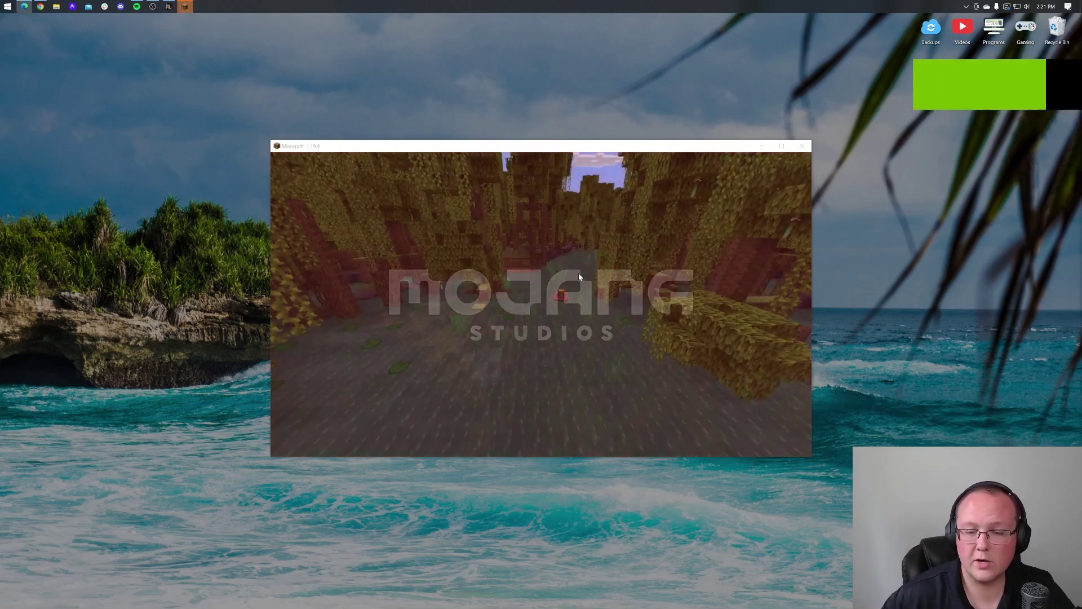
- View the JourneyMap entry's details in the game's mod list, and return to the title screen
{"action": "left_click", "coordinate": [507, 318]}
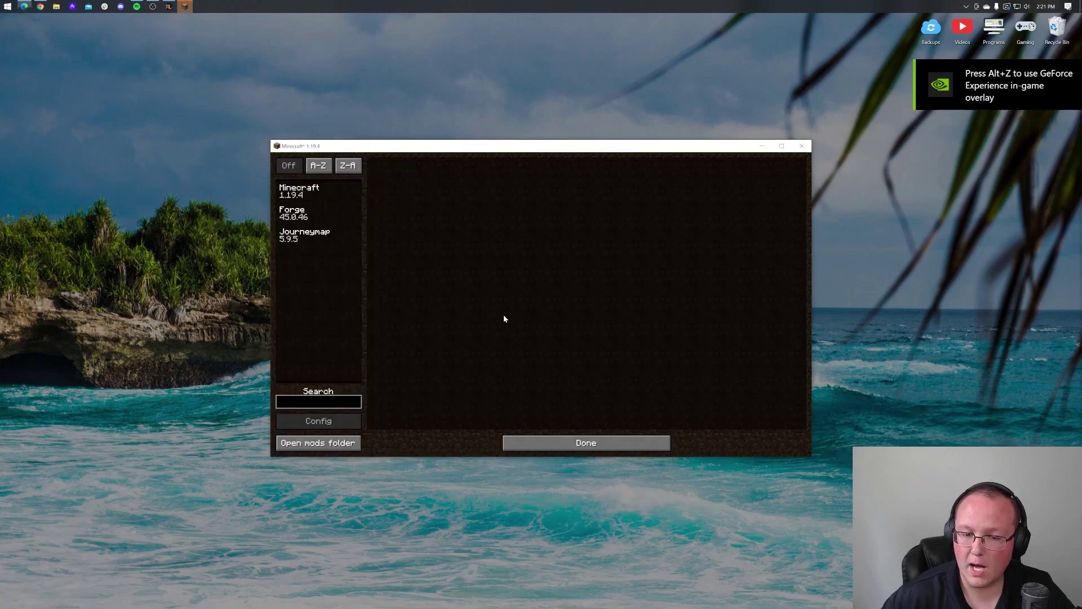
{"action": "left_click", "coordinate": [349, 236]}
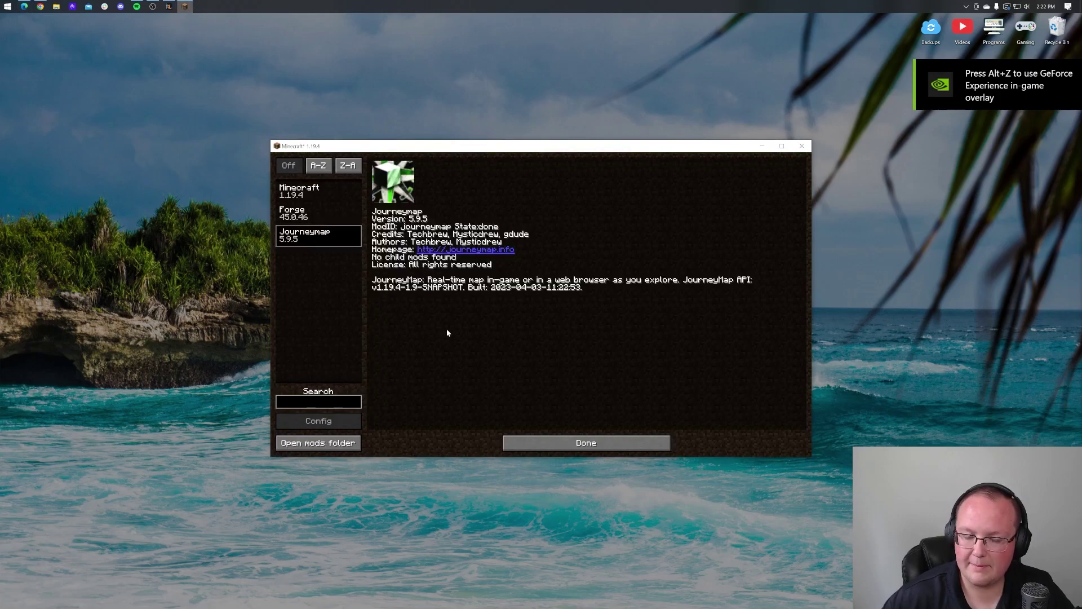
{"action": "key", "text": "Escape"}
- Load the singleplayer world "Seed: The Breakdown" and resume play from the game menu
{"action": "left_click", "coordinate": [502, 276]}
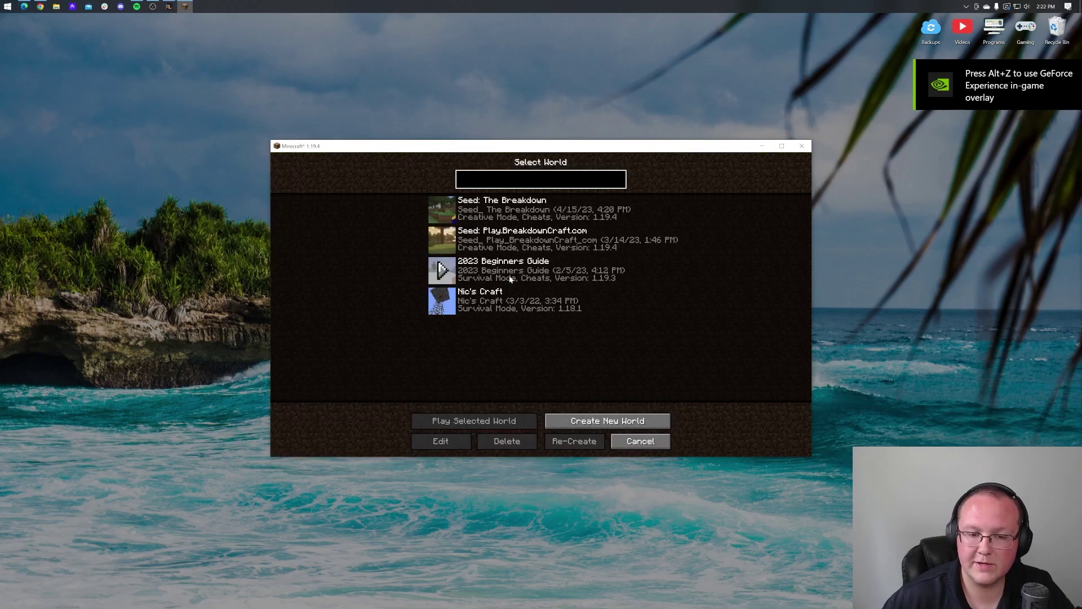
{"action": "double_click", "coordinate": [509, 220]}
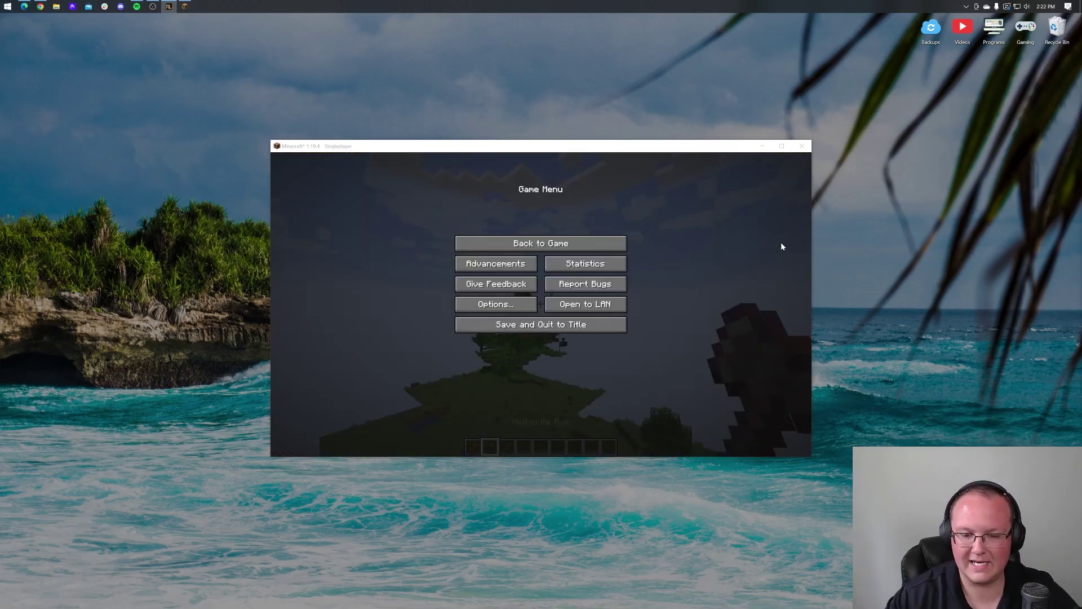
{"action": "left_click", "coordinate": [541, 243]}
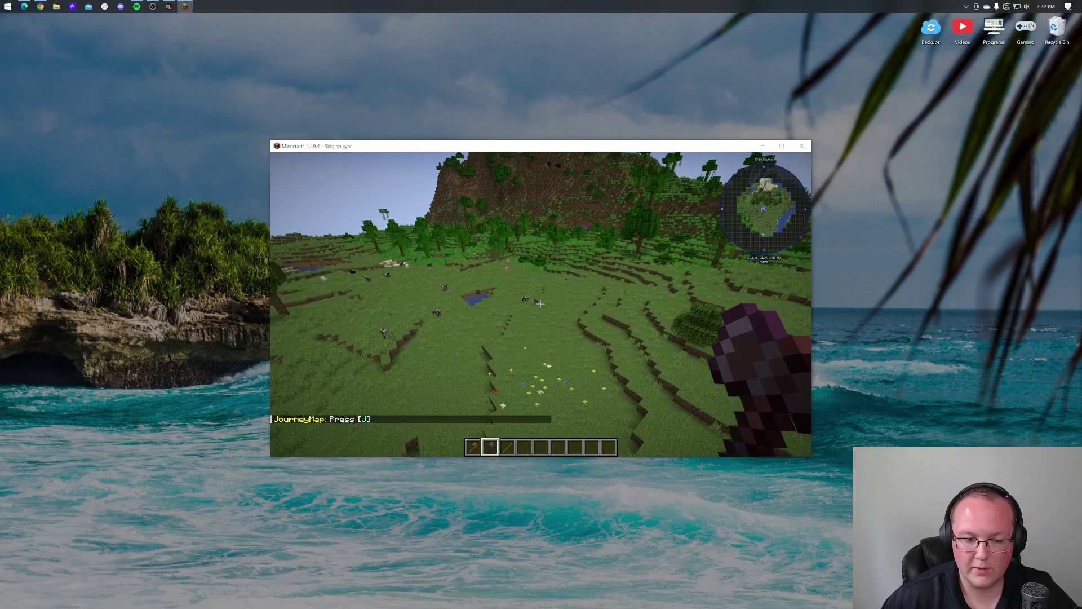
- Travel forward through the world across the grassland and up into the jungle hills to try out the minimap
{"action": "key", "text": "w"}
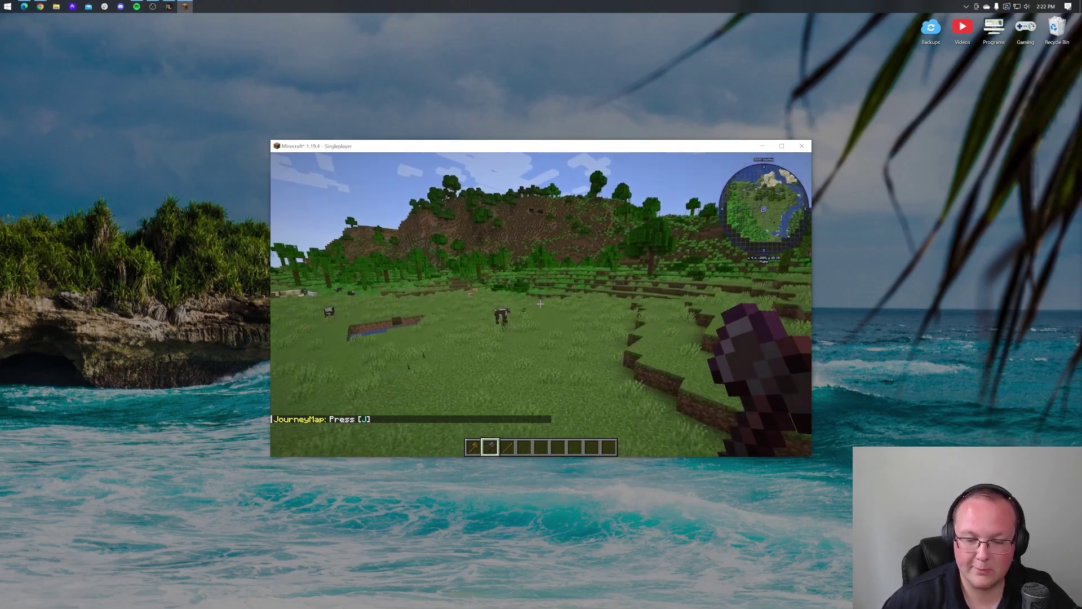
{"action": "key", "text": "w"}
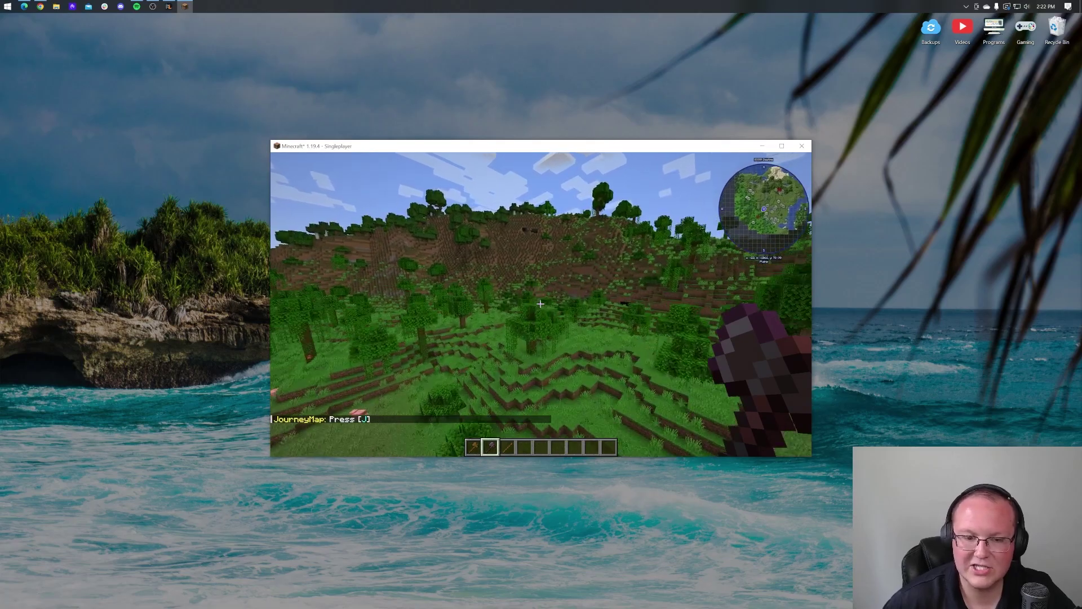
{"action": "key", "text": "w"}
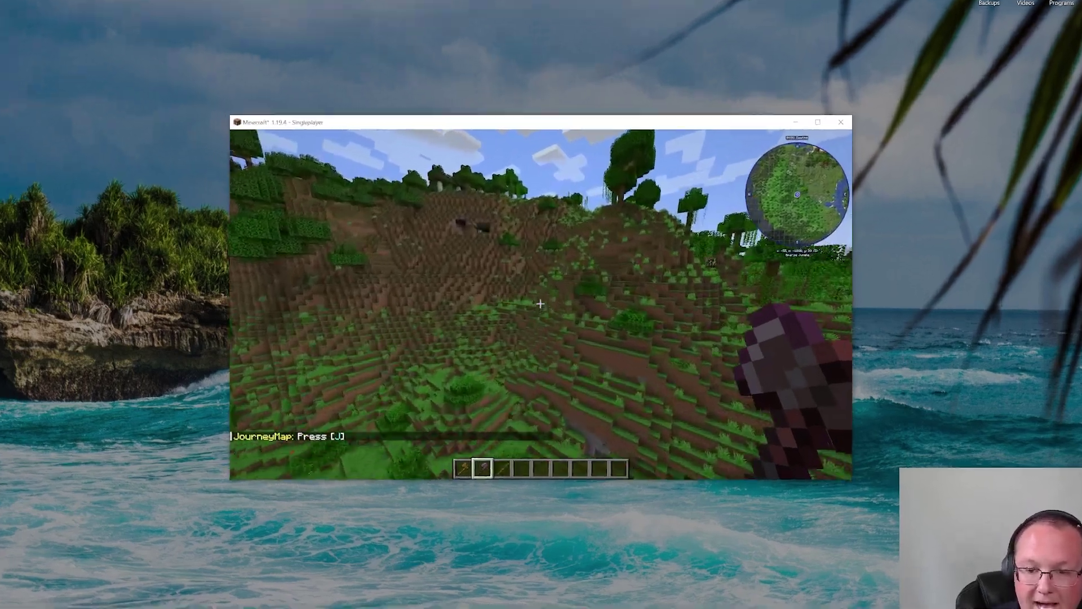
{"action": "key", "text": "w"}
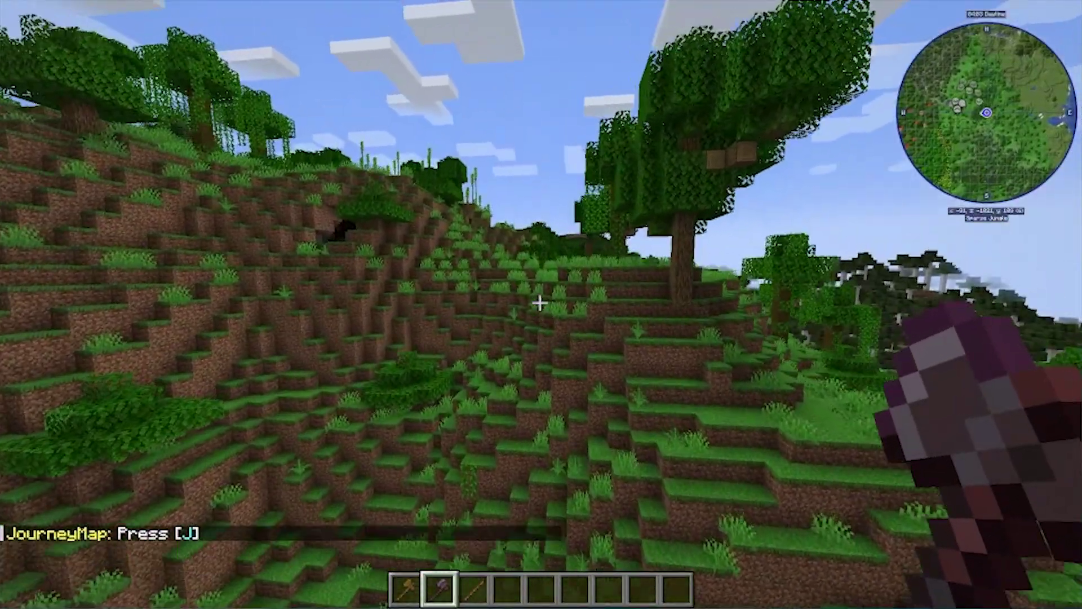
{"action": "key", "text": "w"}
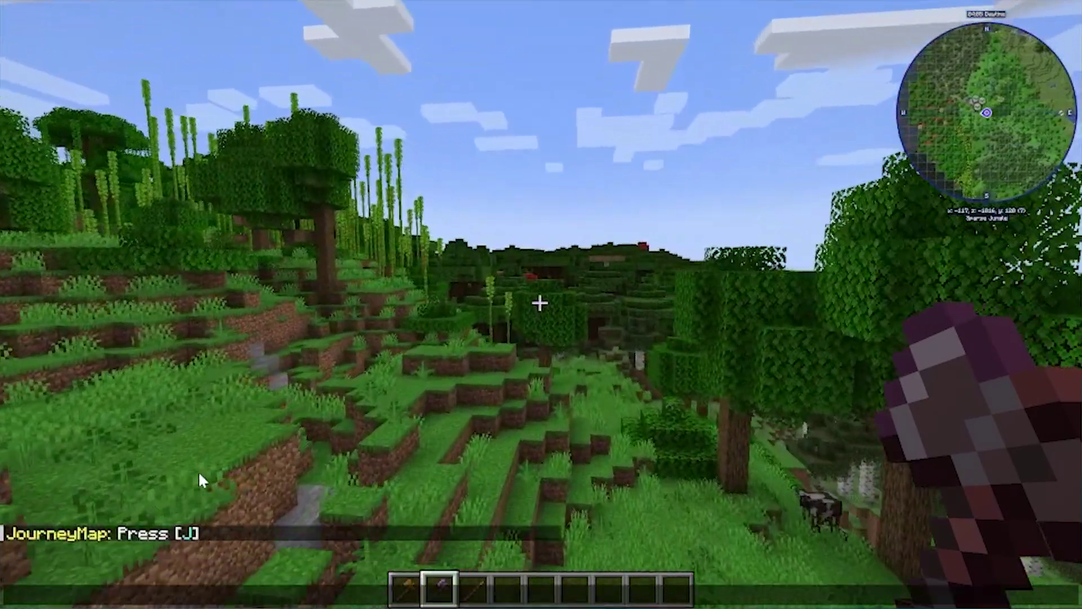
{"action": "key", "text": "w"}
- Open the JourneyMap fullscreen map, dismissing its About screen, then close the map and open it again
{"action": "key", "text": "j"}
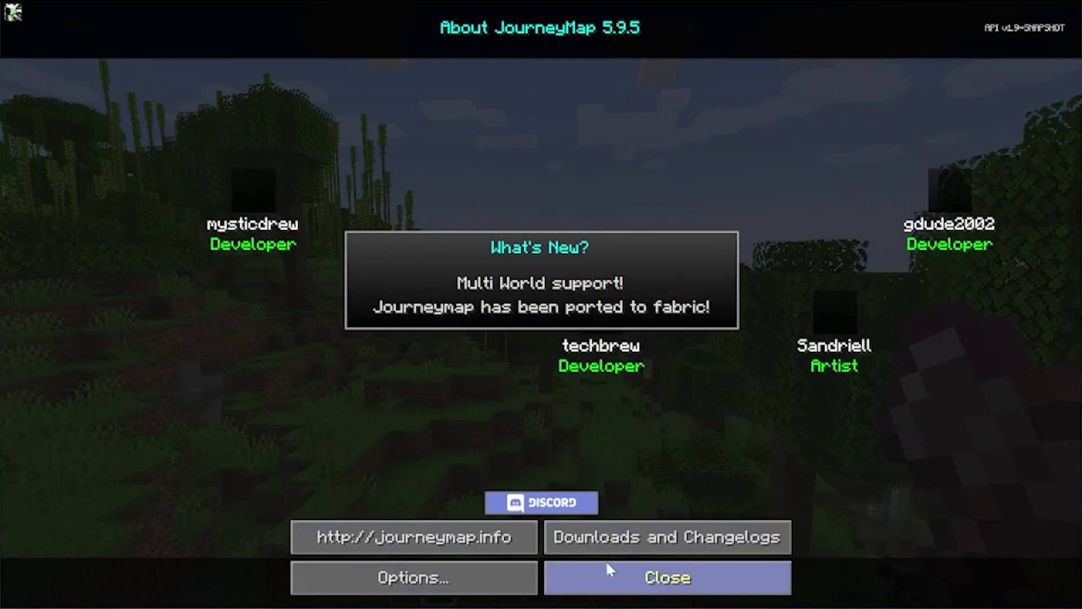
{"action": "left_click", "coordinate": [671, 598]}
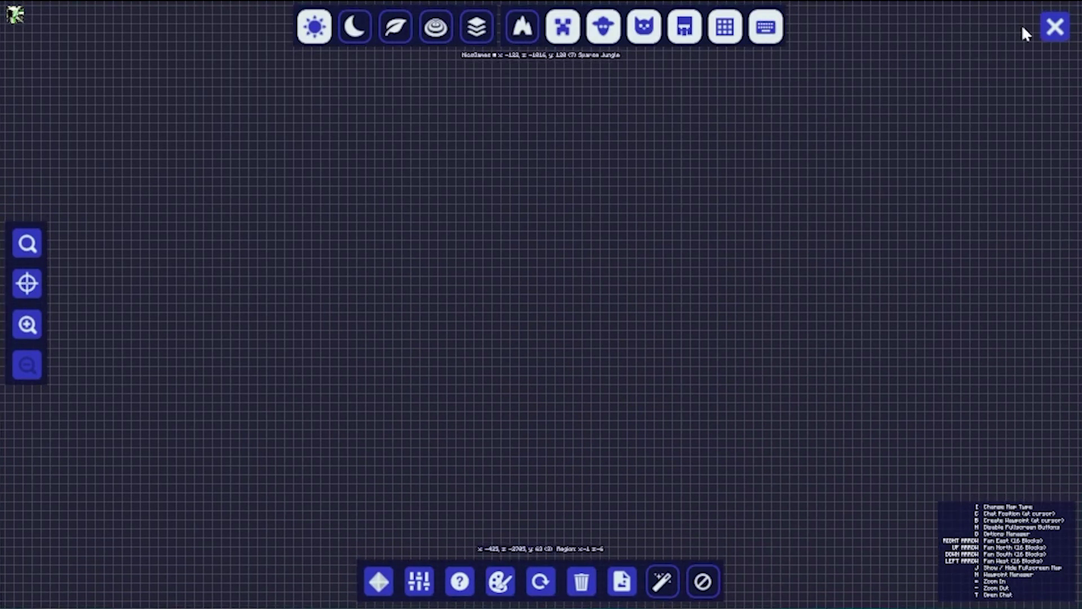
{"action": "left_click", "coordinate": [1055, 26]}
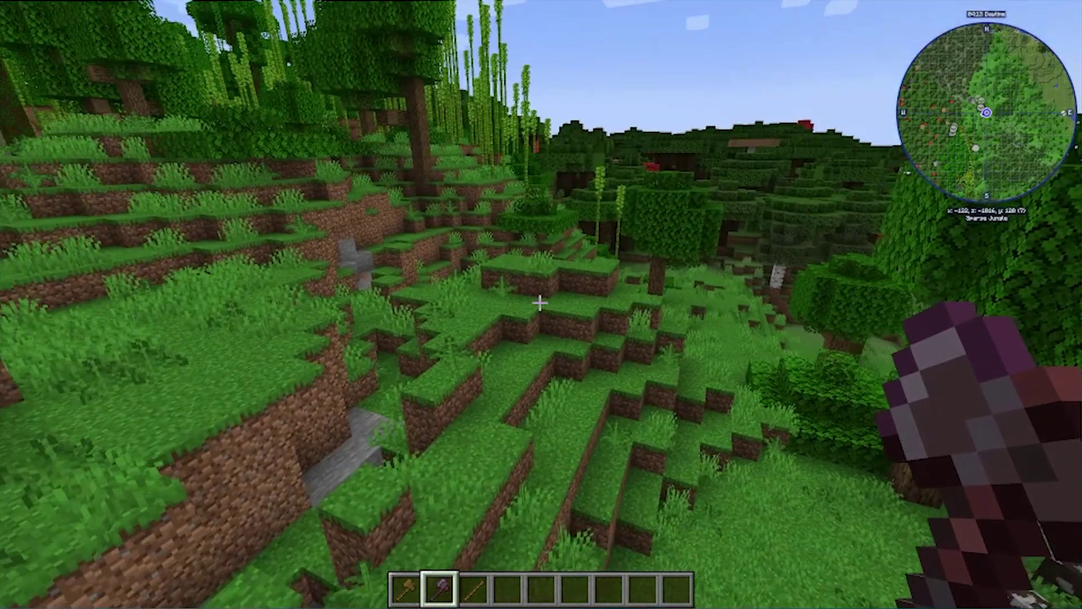
{"action": "key", "text": "j"}
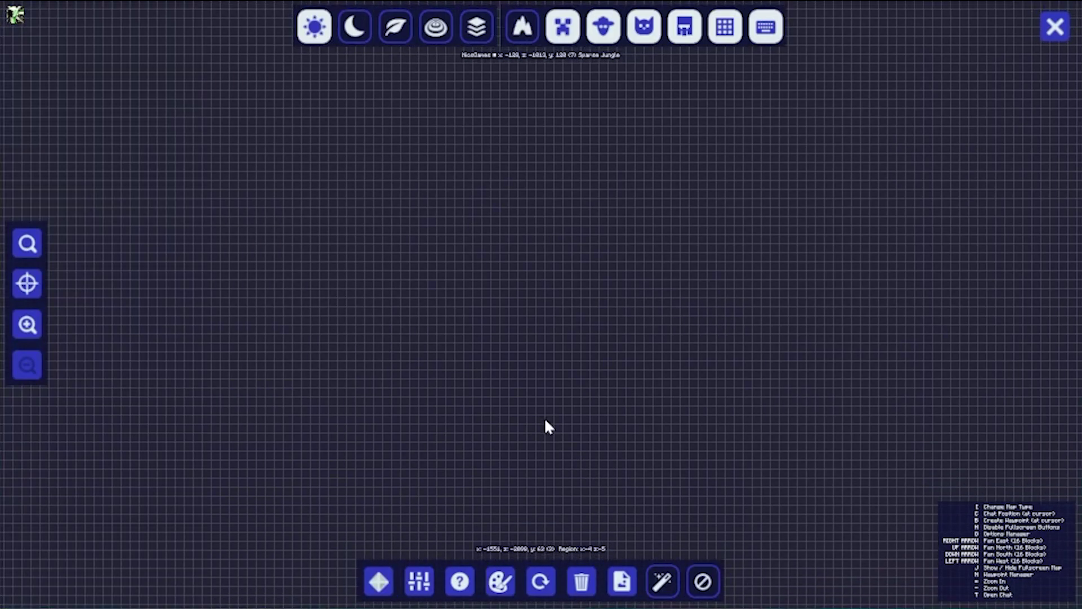
- Browse the MiniMap Preset 1 and MiniMap Preset 2 settings in the JourneyMap options, and return to the fullscreen map
{"action": "left_click", "coordinate": [417, 580]}
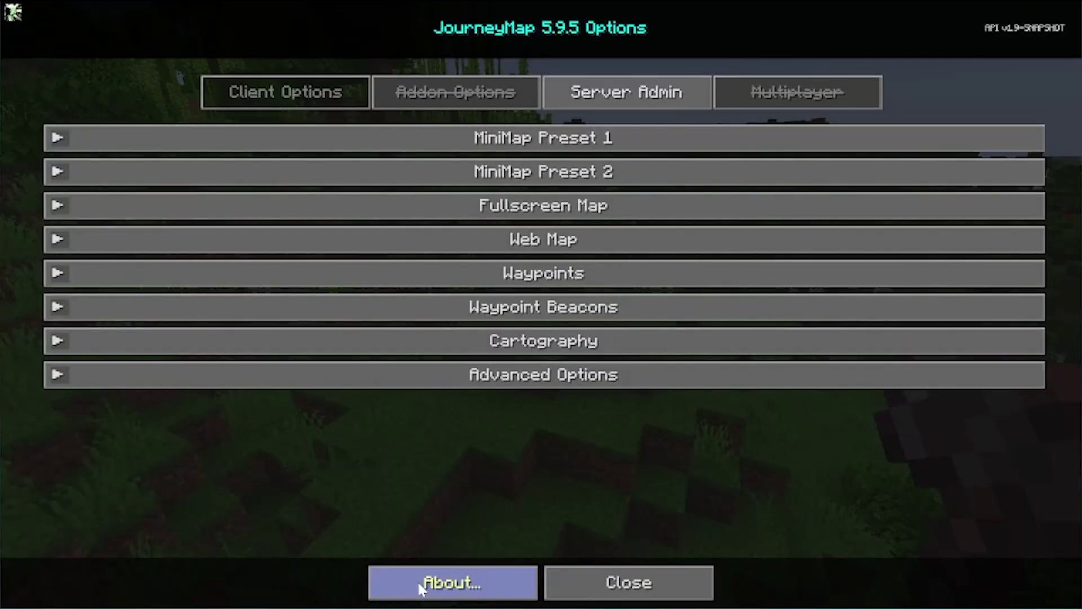
{"action": "left_click", "coordinate": [502, 147]}
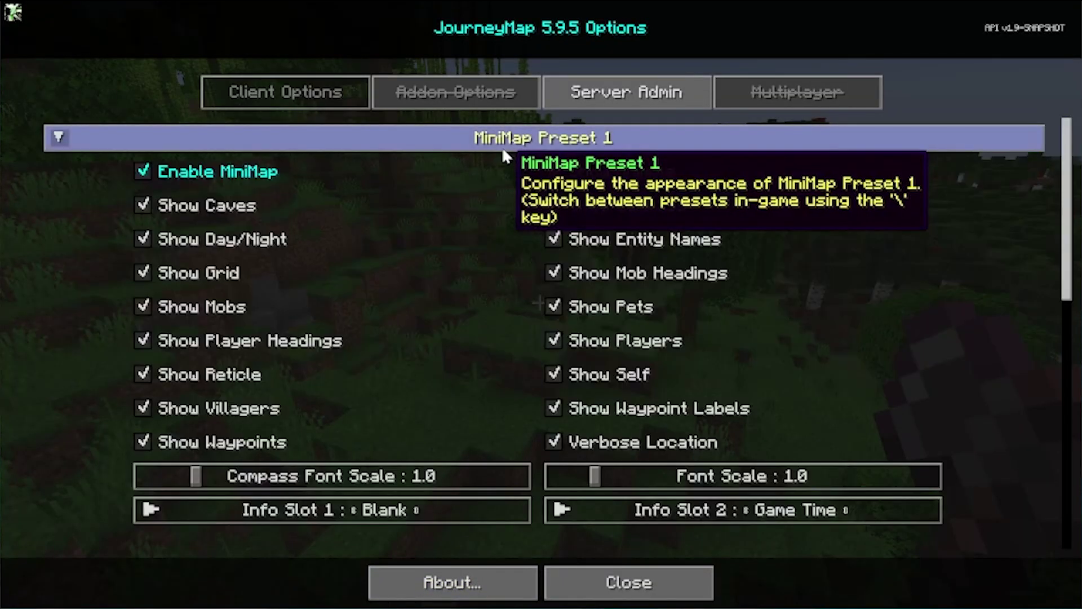
{"action": "scroll", "coordinate": [461, 400], "scroll_direction": "down", "scroll_amount": 5}
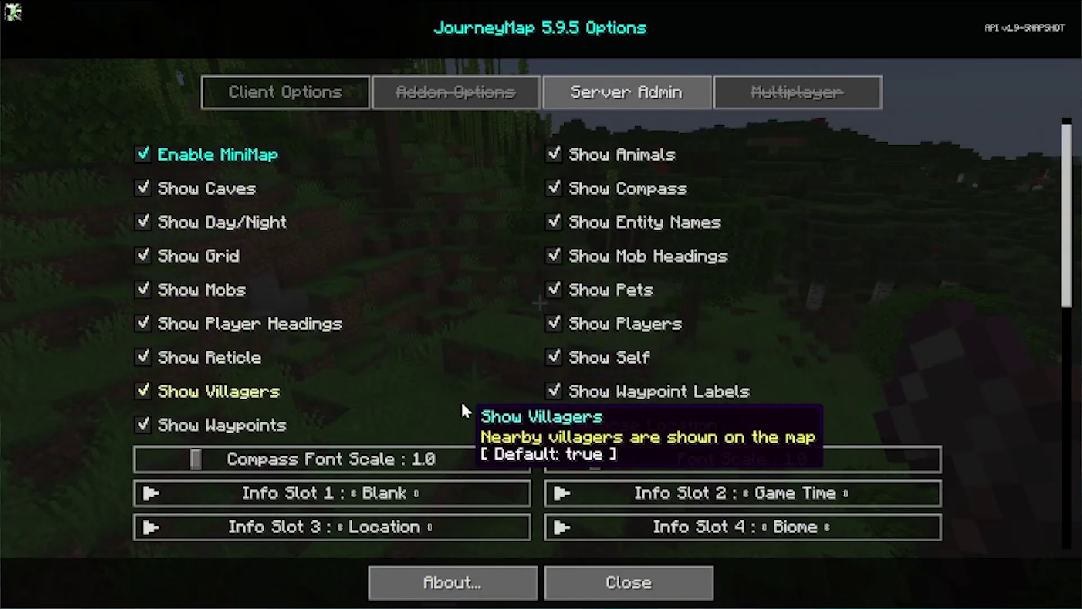
{"action": "scroll", "coordinate": [488, 499], "scroll_direction": "down", "scroll_amount": 8}
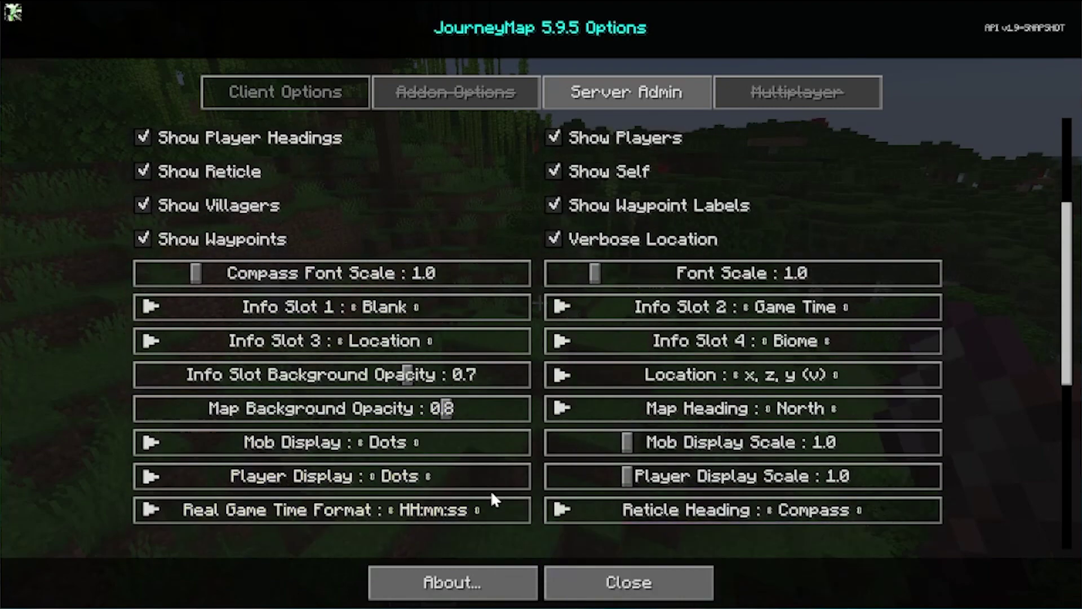
{"action": "scroll", "coordinate": [687, 454], "scroll_direction": "down", "scroll_amount": 3}
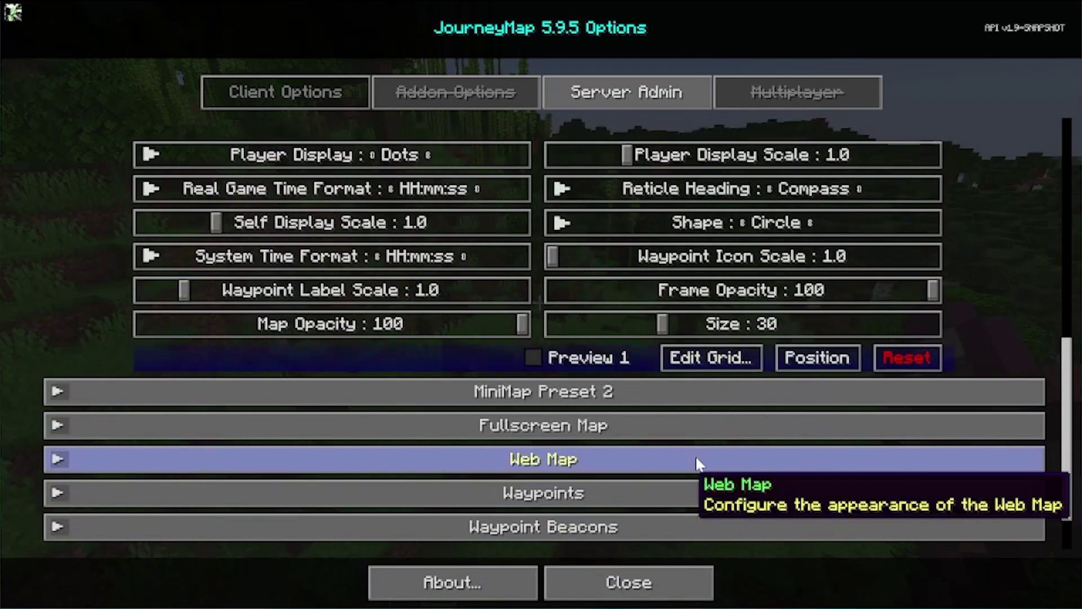
{"action": "scroll", "coordinate": [836, 444], "scroll_direction": "down", "scroll_amount": 2}
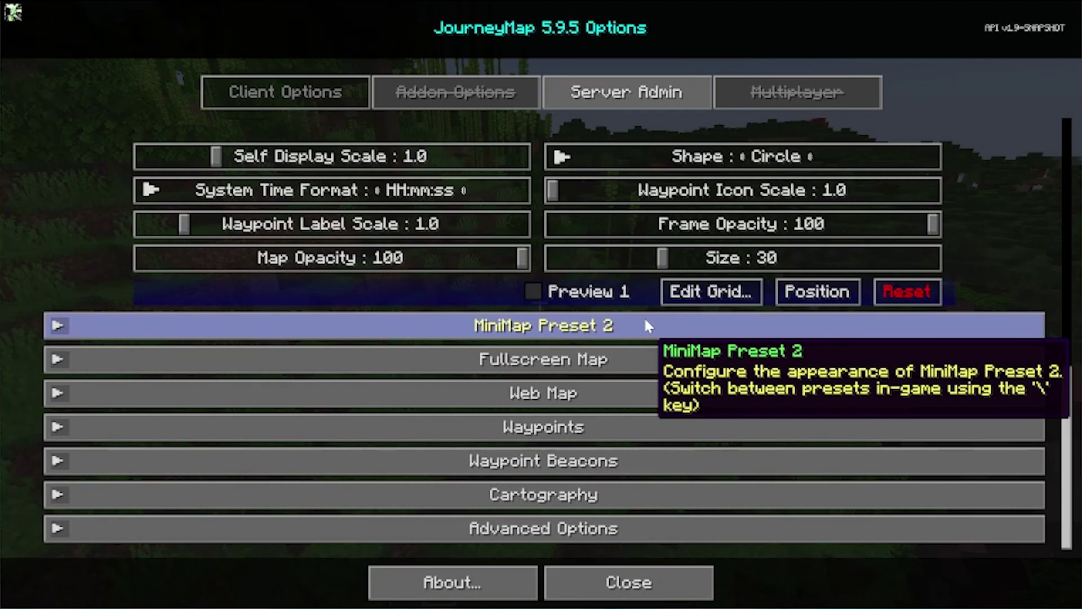
{"action": "left_click", "coordinate": [644, 324]}
{"action": "left_click", "coordinate": [626, 135]}
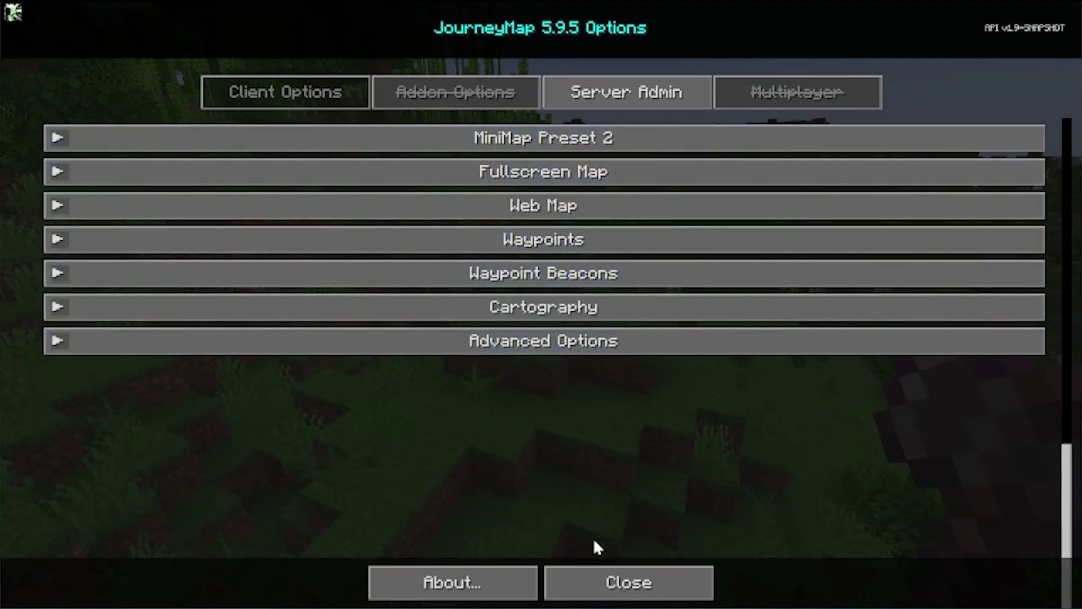
{"action": "left_click", "coordinate": [605, 579]}
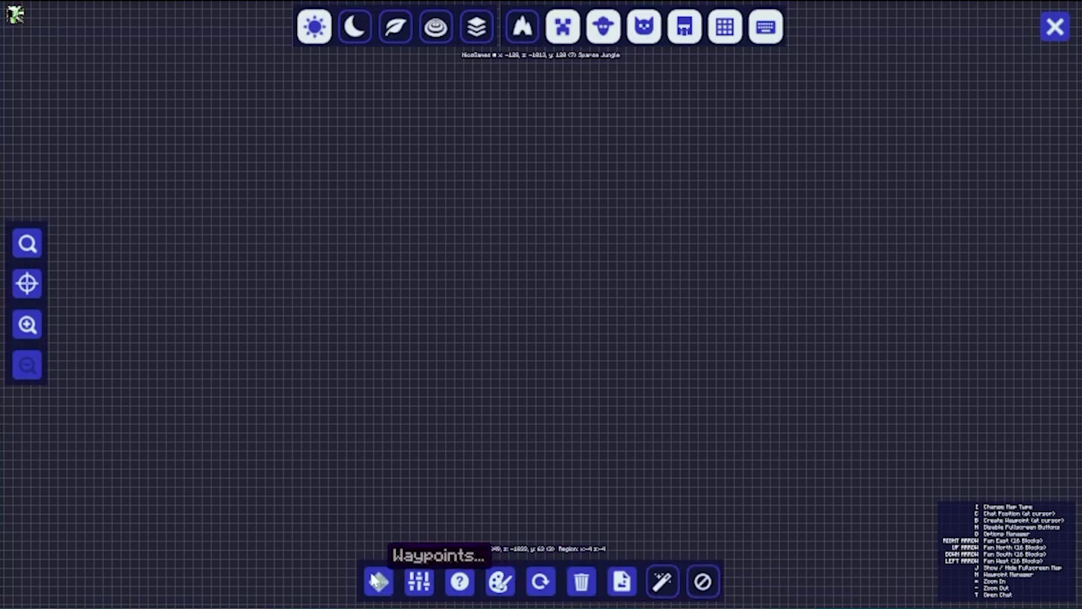
- View the Manage Waypoints screen, and return to the game to fly onward over the jungle slope
{"action": "left_click", "coordinate": [384, 573]}
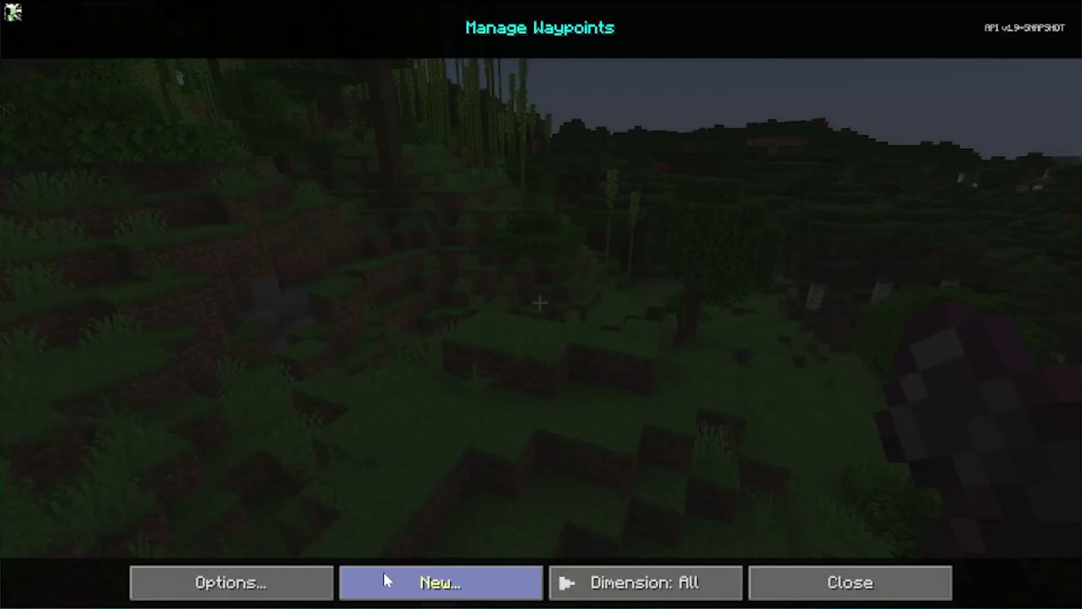
{"action": "key", "text": "Escape"}
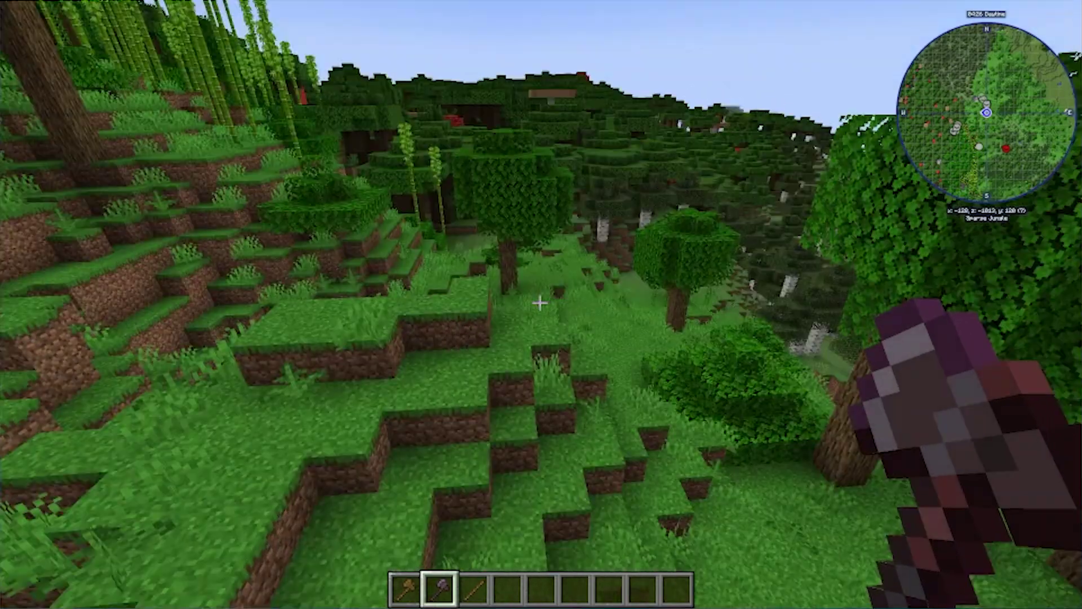
{"action": "key", "text": "w"}
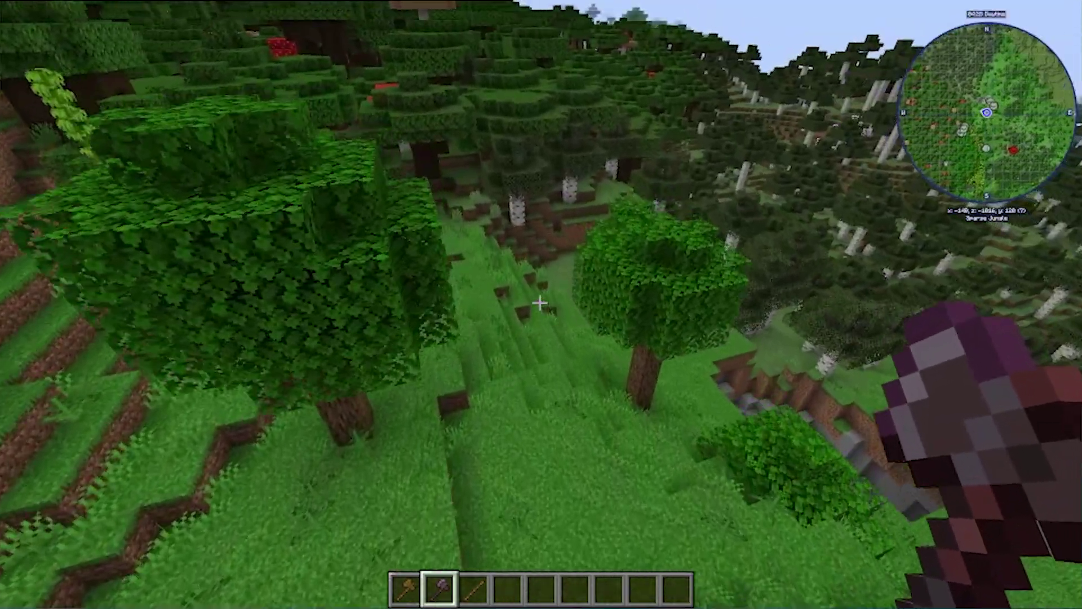
{"action": "key", "text": "w"}
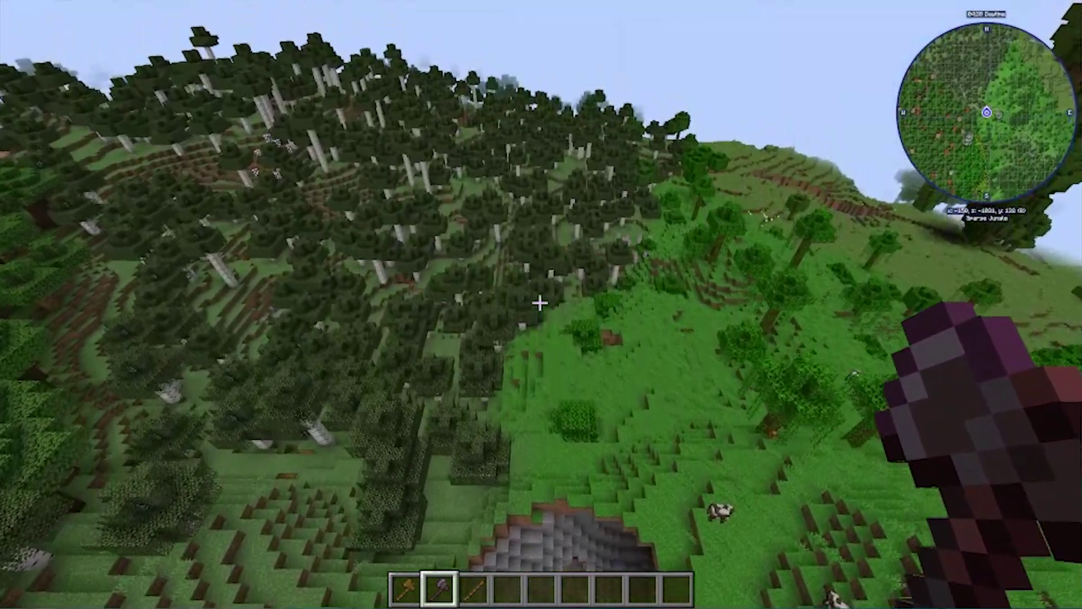
- Switch the game mode to survival with the gamemode command while in mid-air, and respawn after the fatal fall
{"action": "key", "text": "slash"}
{"action": "type", "text": "gamemode spectator"}
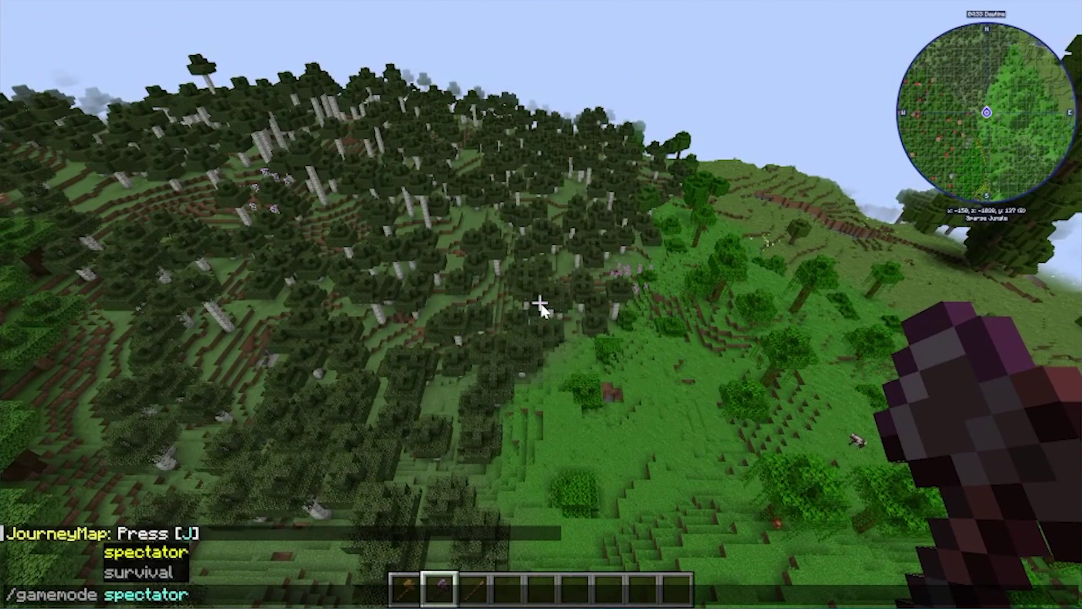
{"action": "key", "text": "Tab"}
{"action": "key", "text": "Return"}
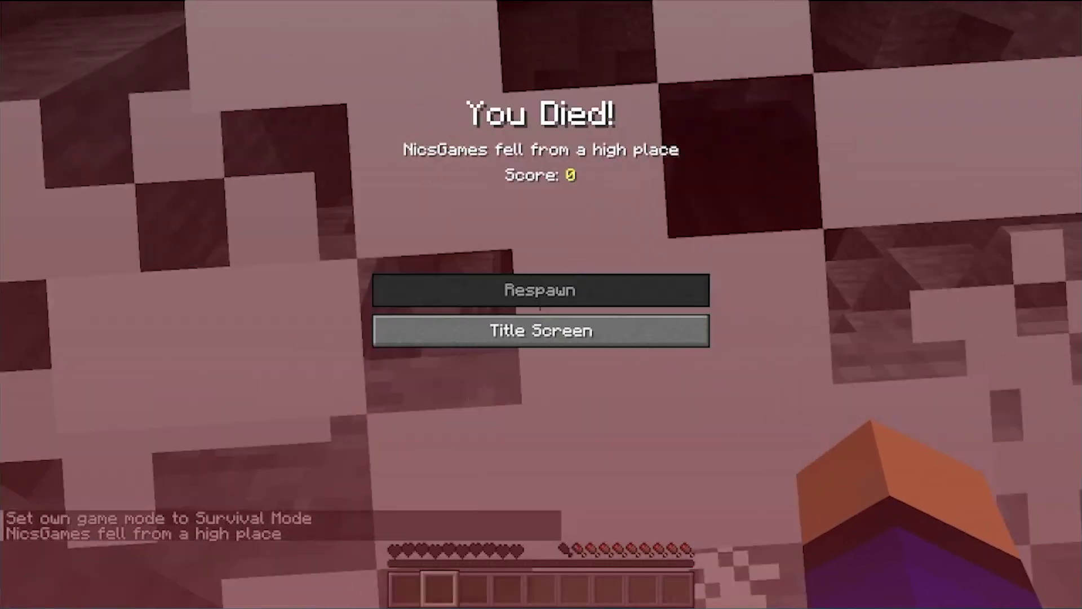
{"action": "left_click", "coordinate": [540, 302]}
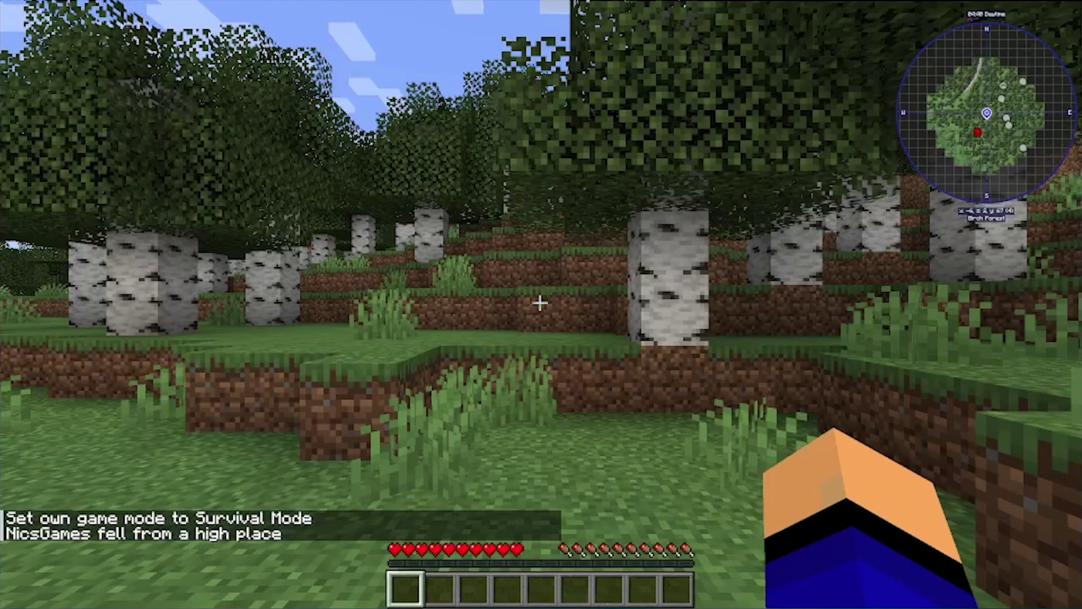
- Create a JourneyMap waypoint named "Spawn" at x -6, z 2, y 67 for the Overworld, and return to the game
{"action": "key", "text": "j"}
{"action": "left_click", "coordinate": [373, 585]}
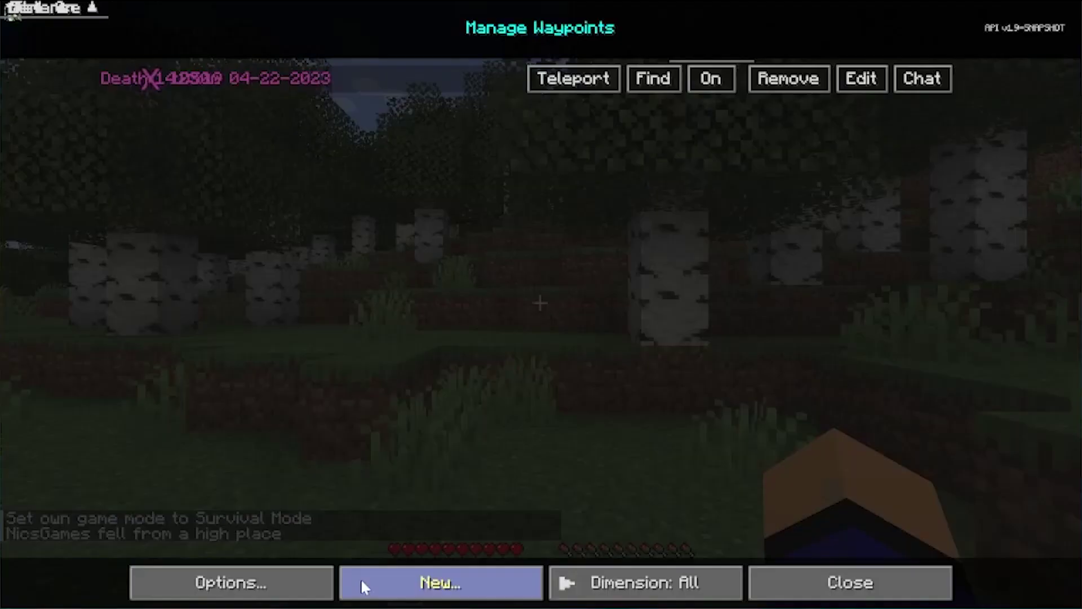
{"action": "left_click", "coordinate": [484, 580]}
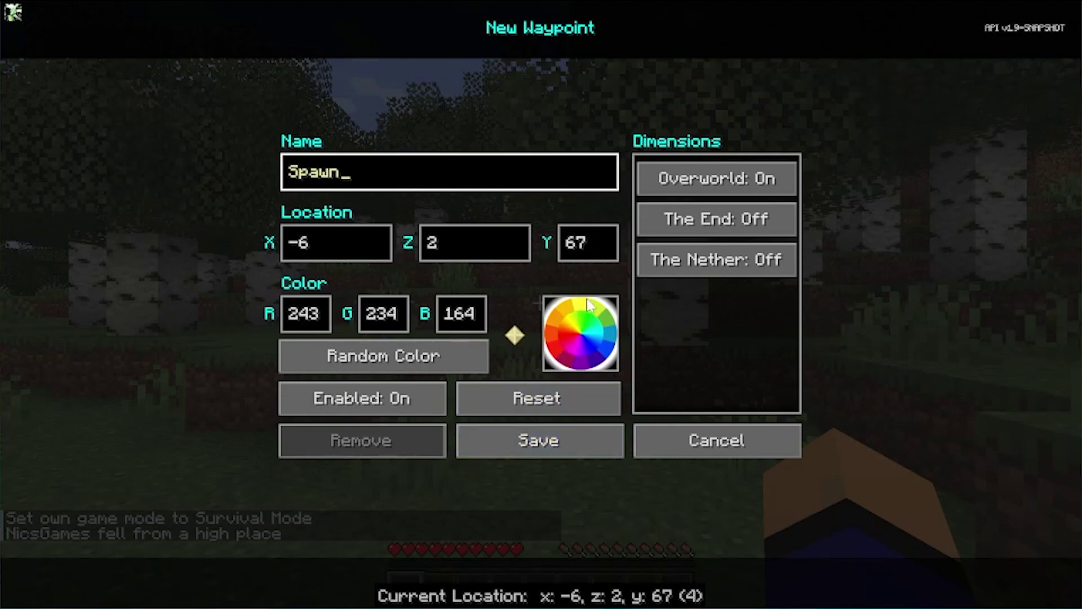
{"action": "left_click", "coordinate": [571, 445]}
{"action": "key", "text": "Escape"}
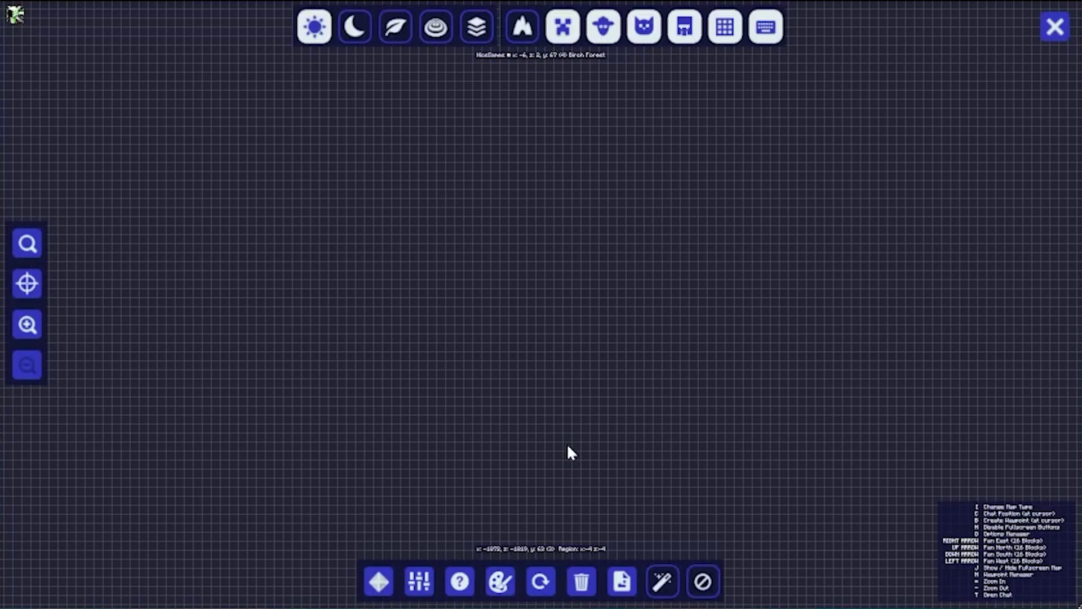
{"action": "key", "text": "Escape"}
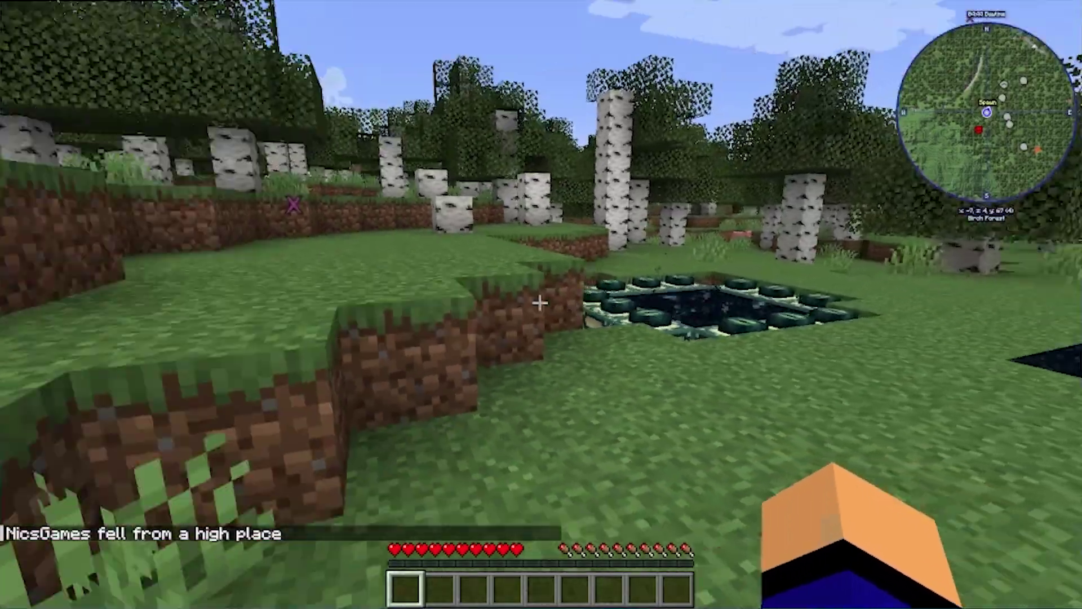
- Walk around the spawn area to view the death marker and the Spawn waypoint beacon in the world
{"action": "key", "text": "w"}
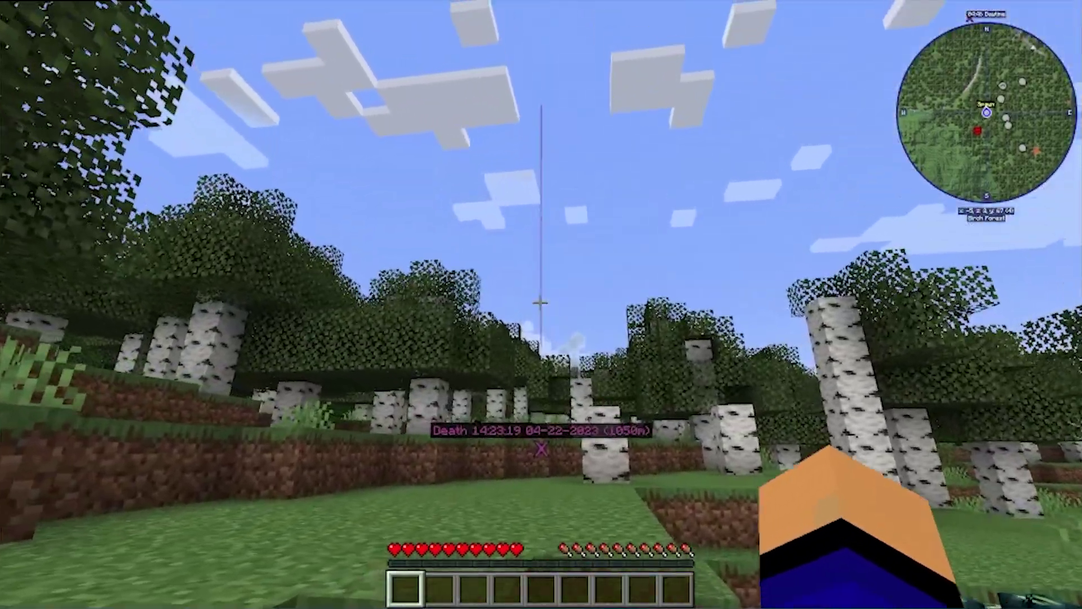
{"action": "key", "text": "w"}
{"action": "key", "text": "s"}
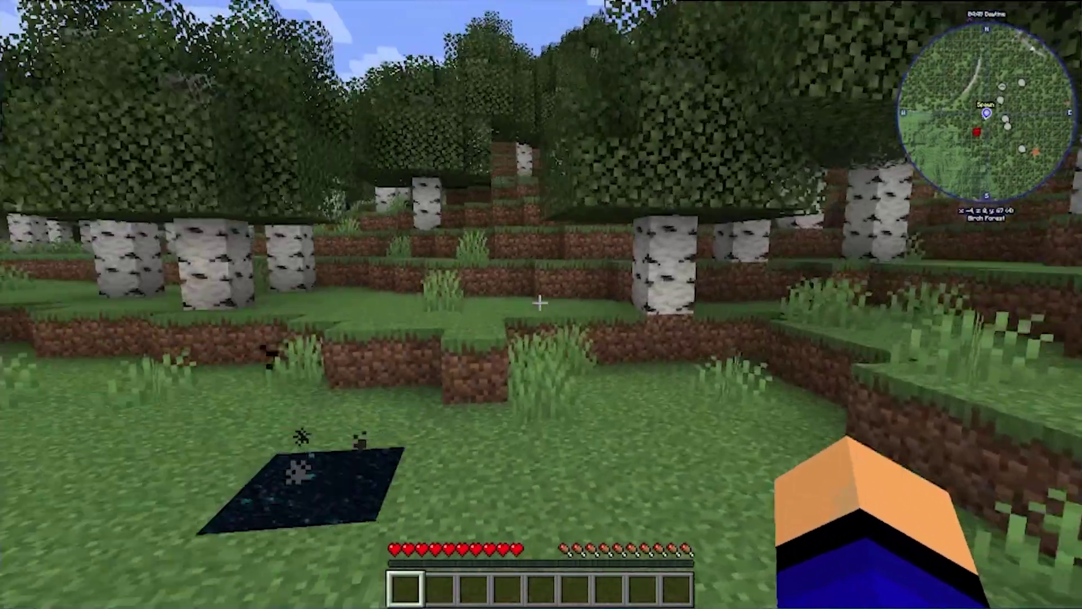
{"action": "key", "text": "s"}
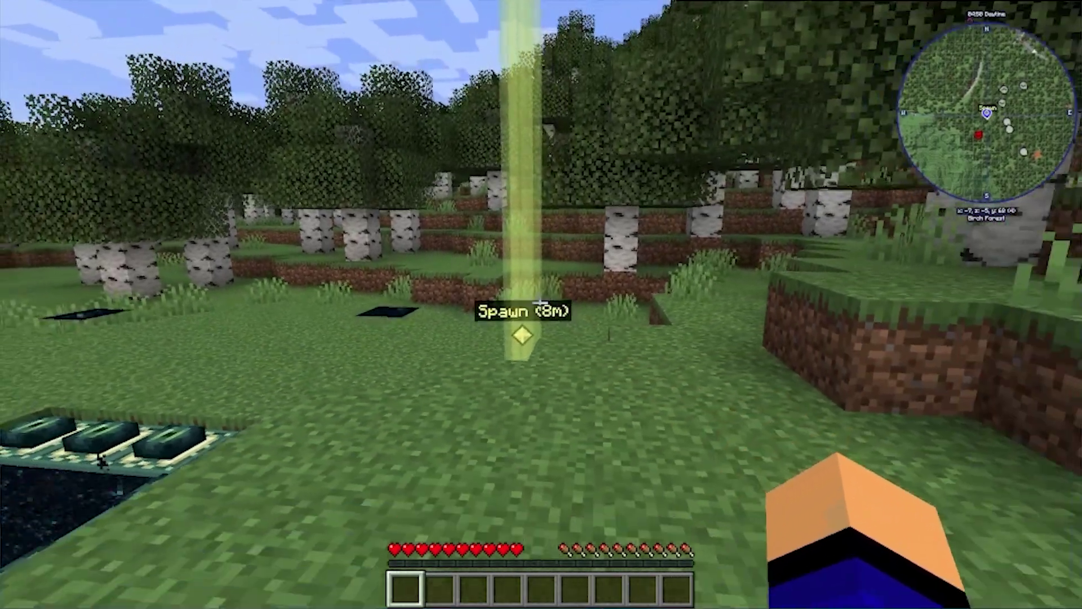
{"action": "key", "text": "w"}
- Open the fullscreen map and try zooming it in and out, and close it
{"action": "key", "text": "j"}
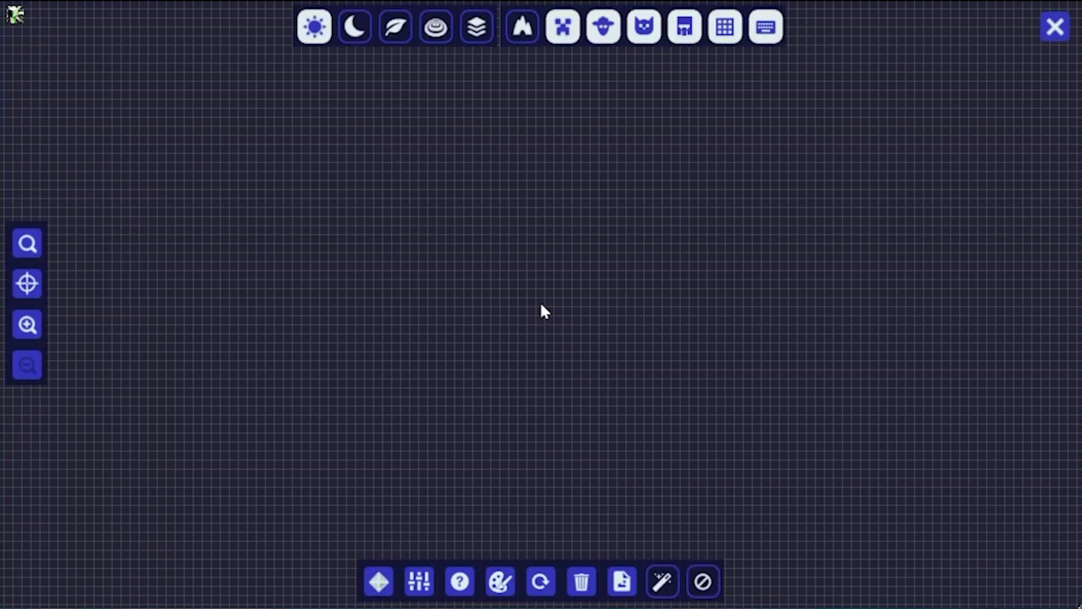
{"action": "scroll", "coordinate": [537, 267], "scroll_direction": "up", "scroll_amount": 1}
{"action": "scroll", "coordinate": [537, 267], "scroll_direction": "down", "scroll_amount": 1}
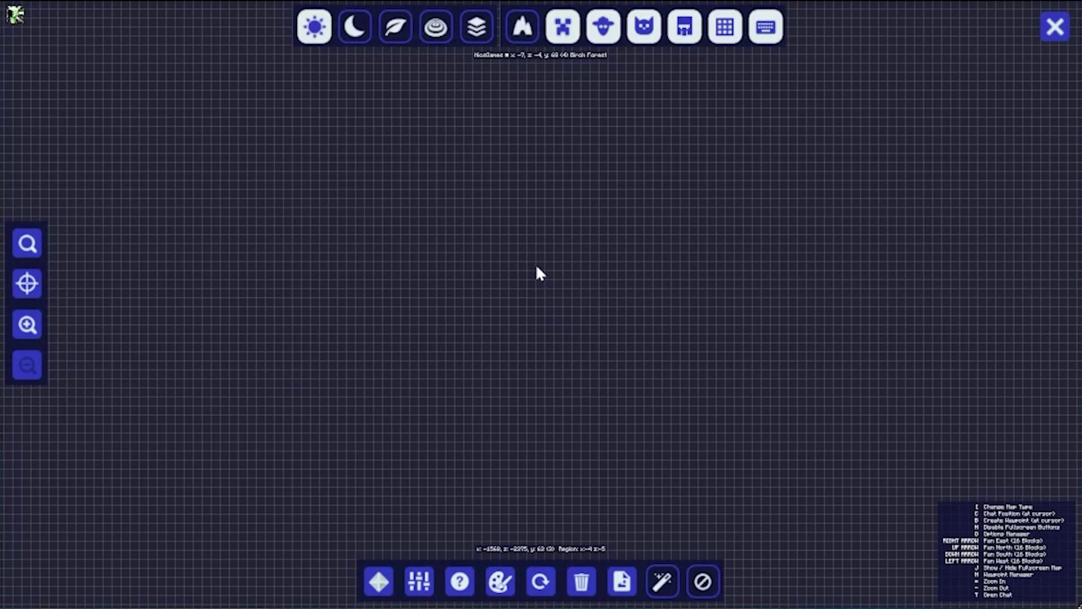
{"action": "scroll", "coordinate": [537, 267], "scroll_direction": "up", "scroll_amount": 1}
{"action": "key", "text": "Escape"}
- Save and quit the world to the title screen, and go back into singleplayer to reload it
{"action": "key", "text": "Escape"}
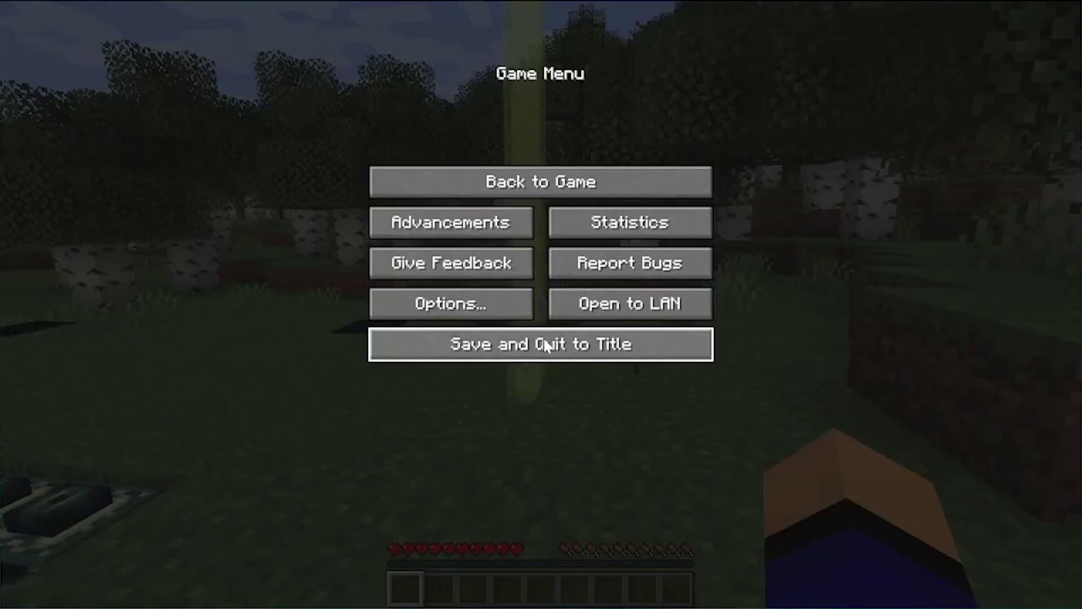
{"action": "left_click", "coordinate": [541, 343]}
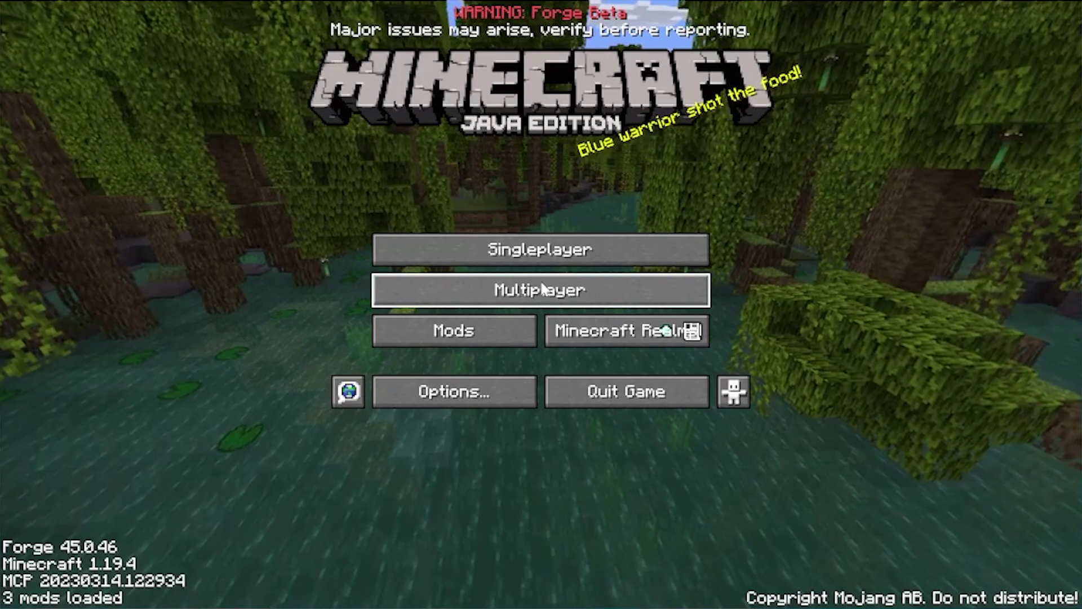
{"action": "left_click", "coordinate": [526, 244]}
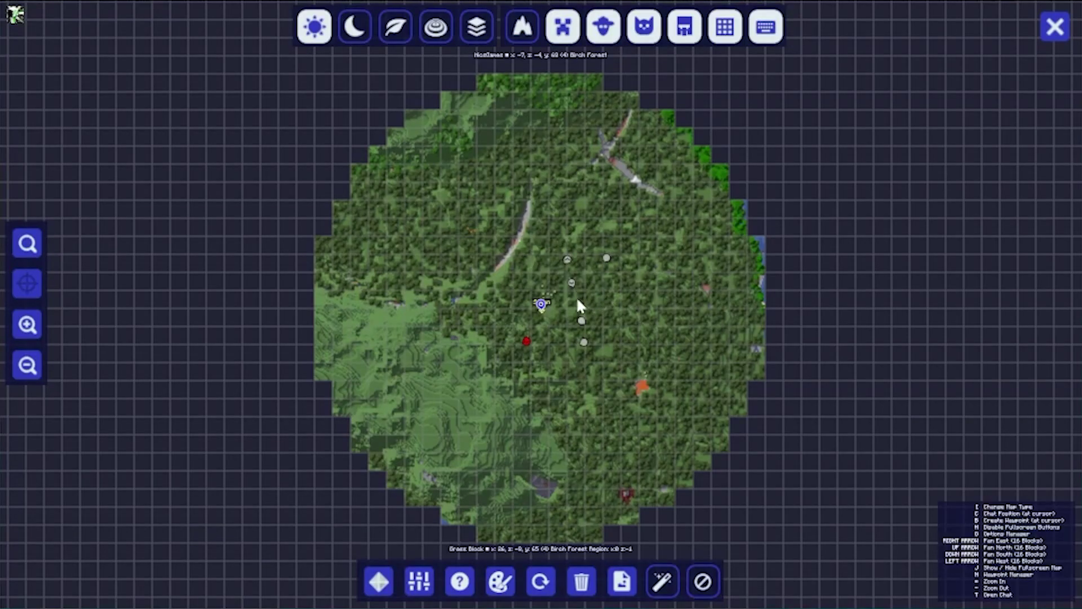
- Pan and zoom the fullscreen map around the mapped birch forest at spawn, and return to the game
{"action": "left_click_drag", "start_coordinate": [541, 303], "coordinate": [644, 265]}
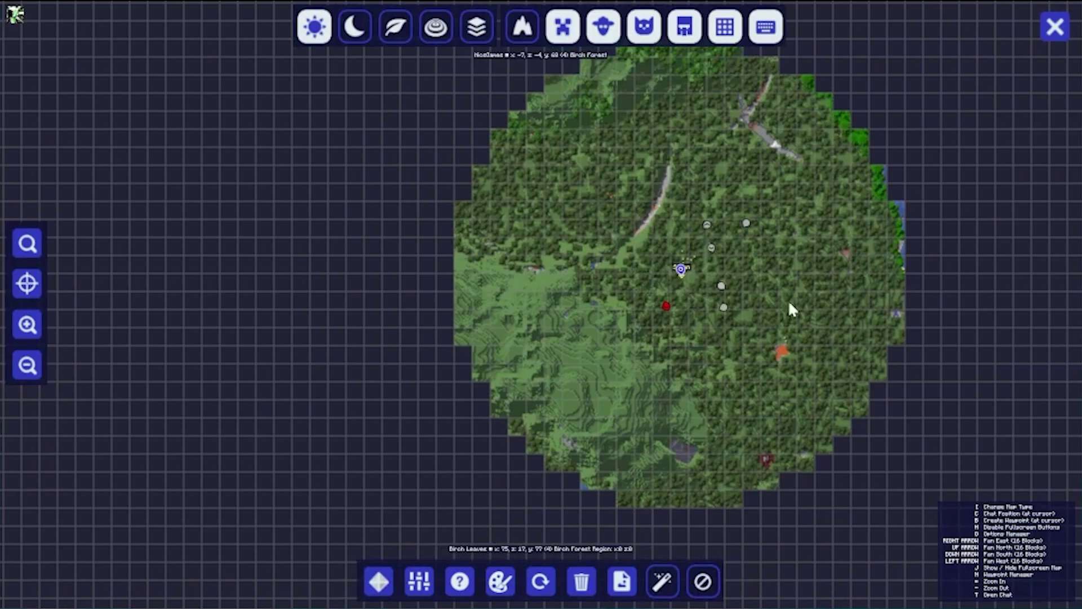
{"action": "scroll", "coordinate": [622, 206], "scroll_direction": "up", "scroll_amount": 3}
{"action": "scroll", "coordinate": [619, 208], "scroll_direction": "down", "scroll_amount": 3}
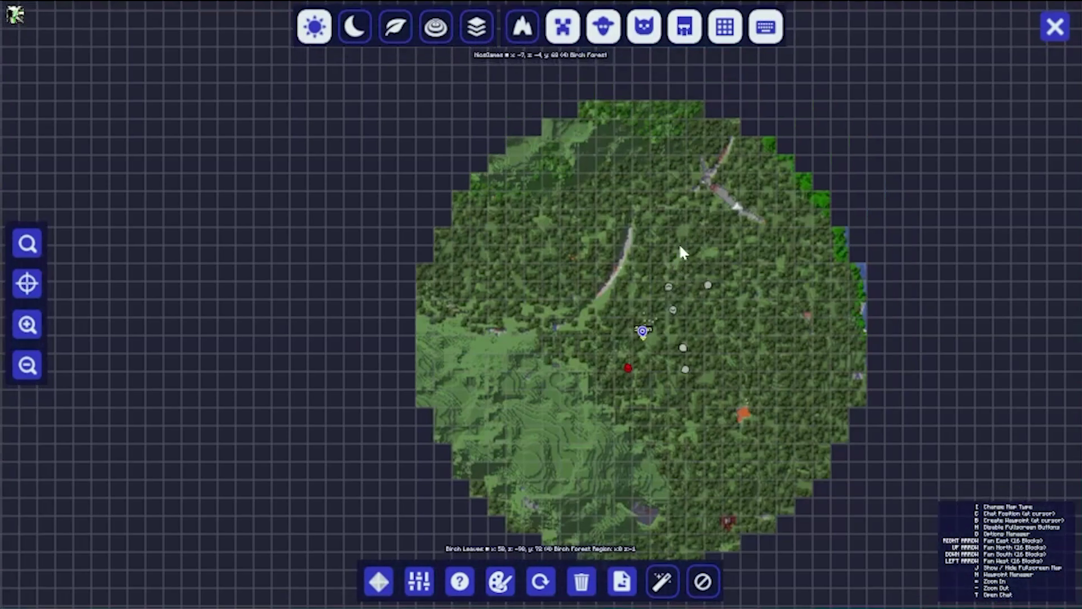
{"action": "scroll", "coordinate": [630, 246], "scroll_direction": "up", "scroll_amount": 3}
{"action": "scroll", "coordinate": [643, 242], "scroll_direction": "down", "scroll_amount": 4}
{"action": "key", "text": "Escape"}
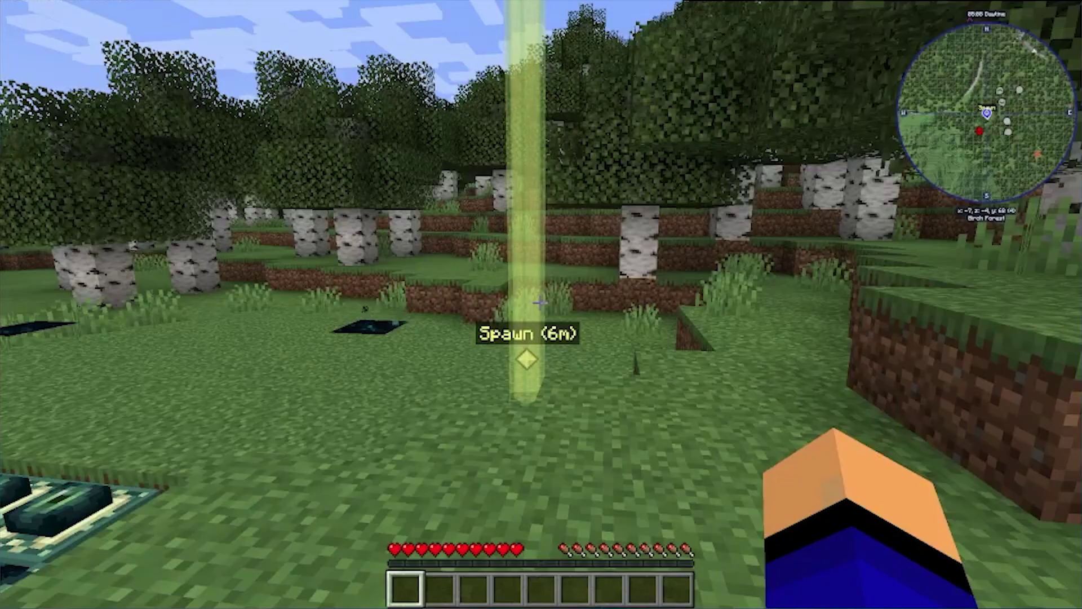
- Switch the game mode to creative with the gamemode command, and fly up and forward over the birch forest
{"action": "key", "text": "w"}
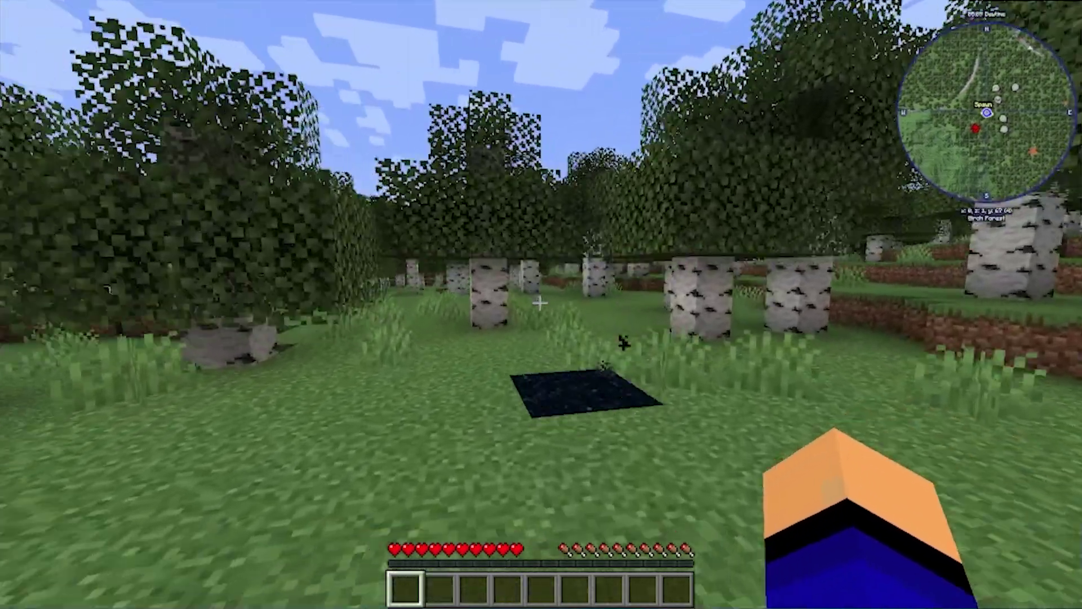
{"action": "type", "text": "/gamemode"}
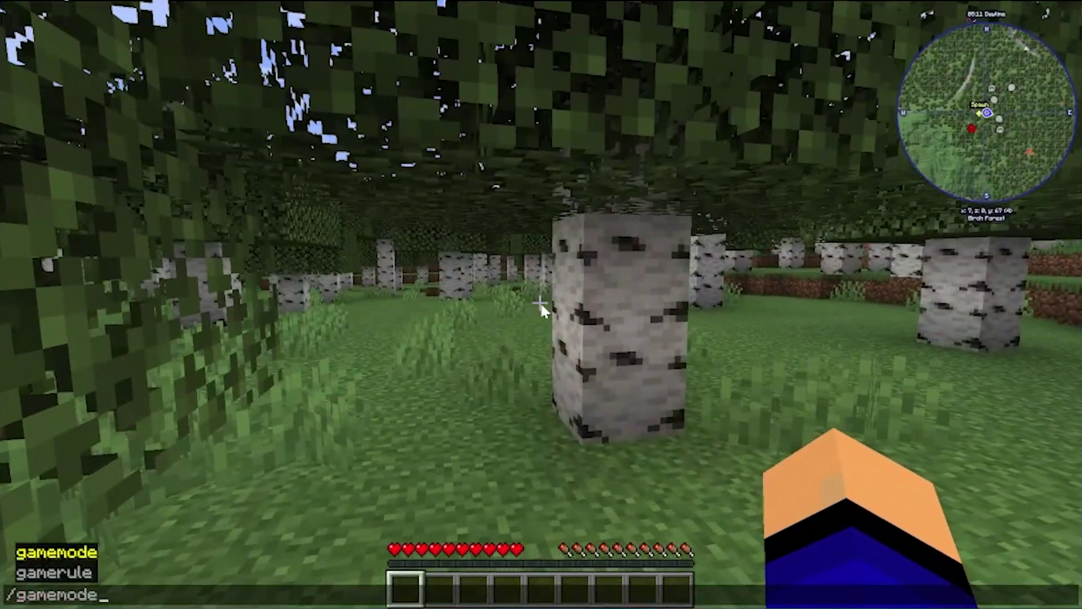
{"action": "type", "text": " creative"}
{"action": "key", "text": "Return"}
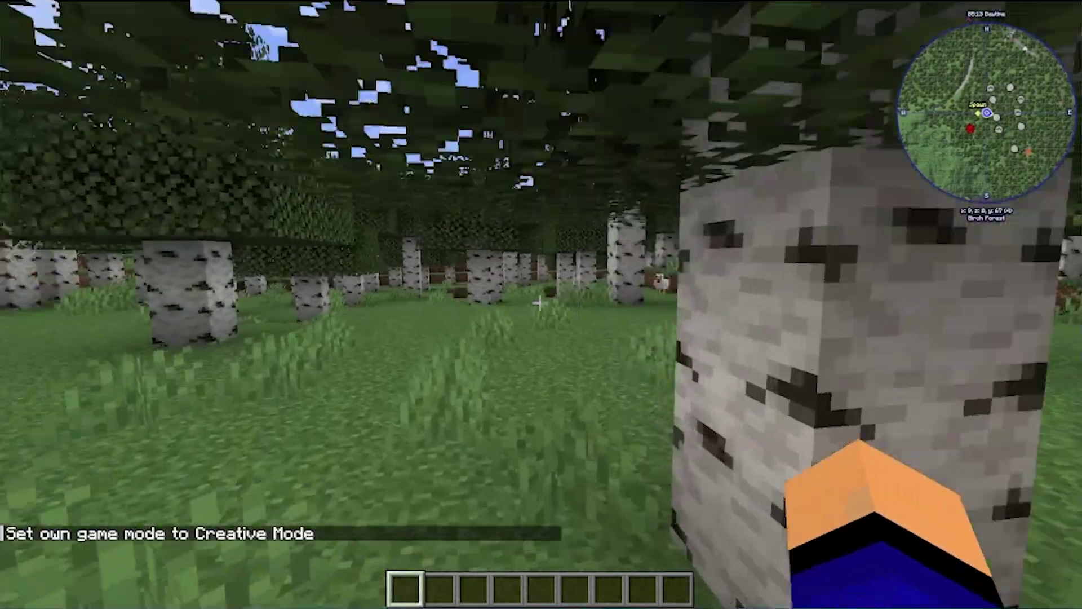
{"action": "key", "text": "space"}
{"action": "key", "text": "space"}
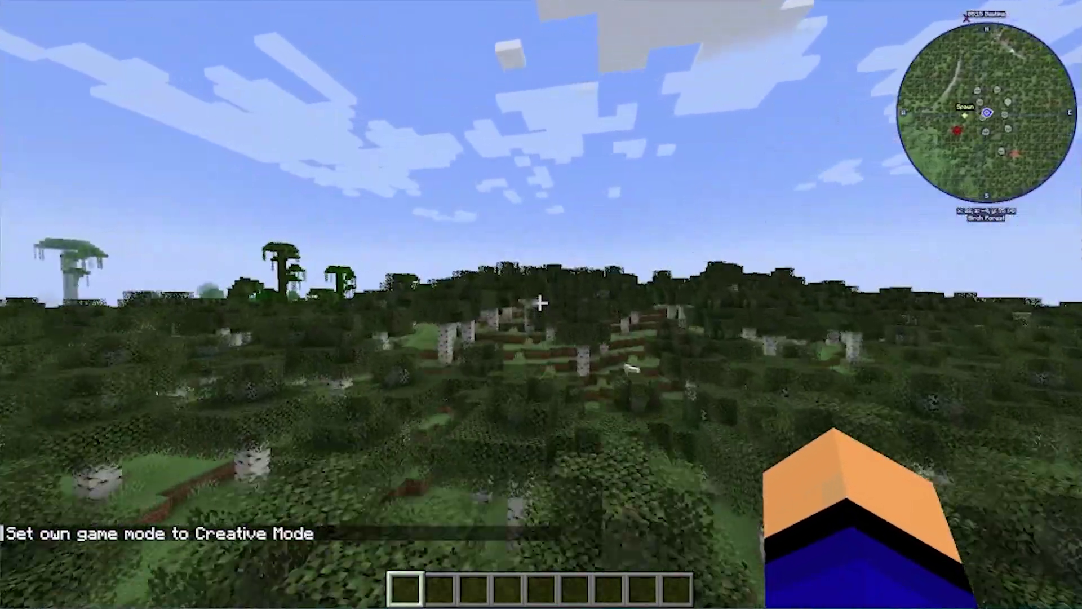
{"action": "key", "text": "w"}
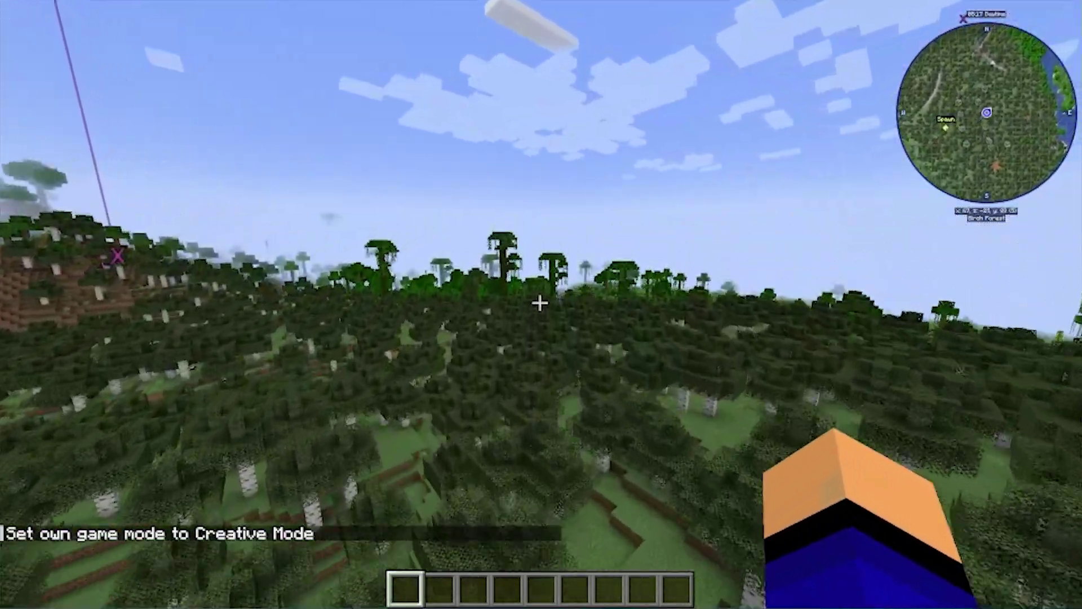
- Fly over the birch forest towards the death waypoint as far as the savanna village and land there
{"action": "key", "text": "w"}
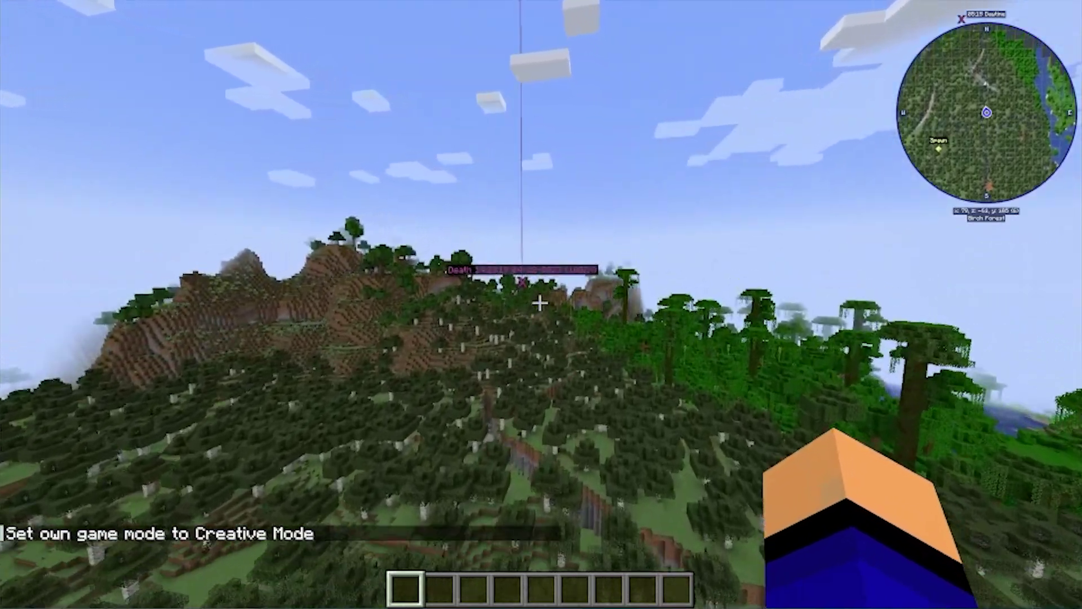
{"action": "key", "text": "w"}
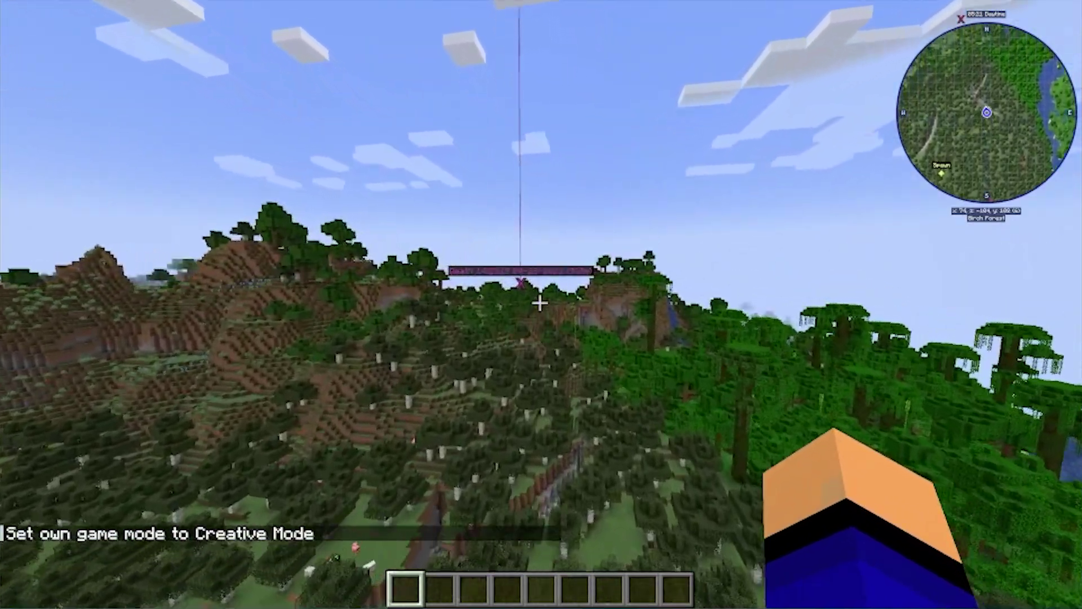
{"action": "key", "text": "w"}
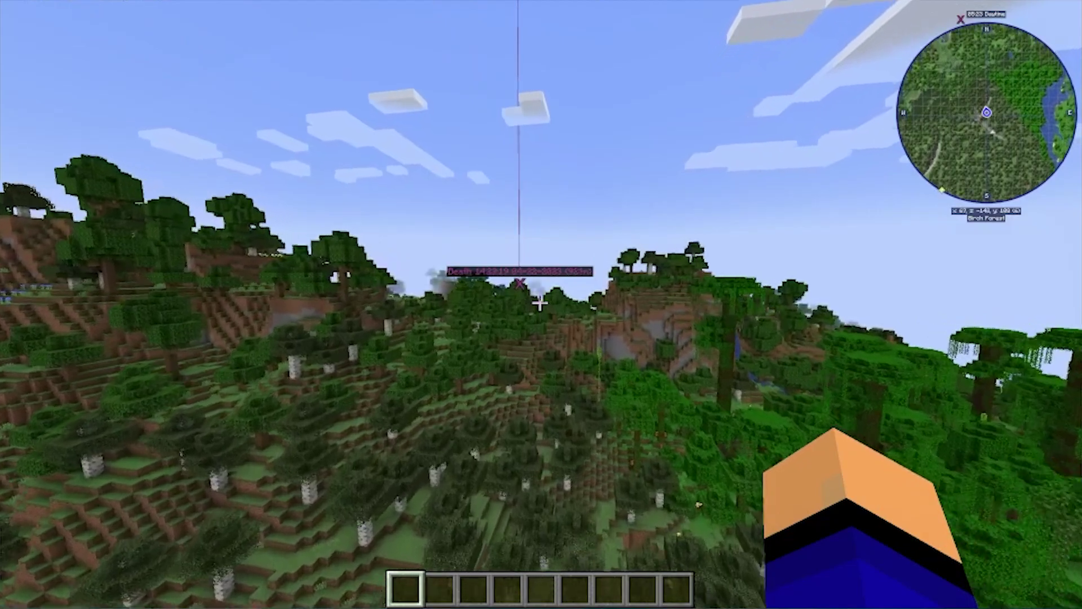
{"action": "key", "text": "w"}
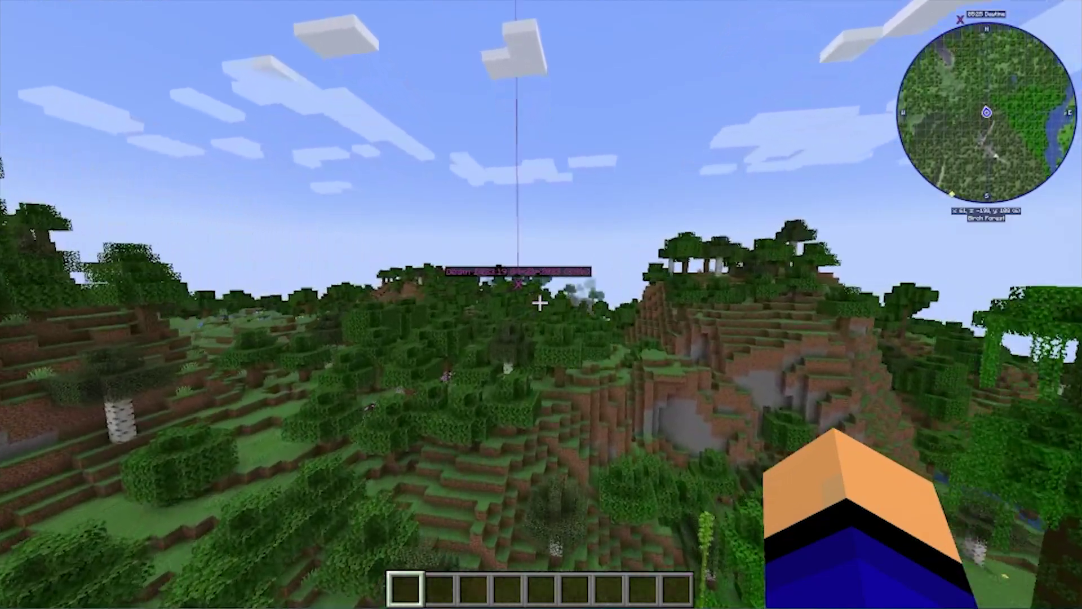
{"action": "key", "text": "w"}
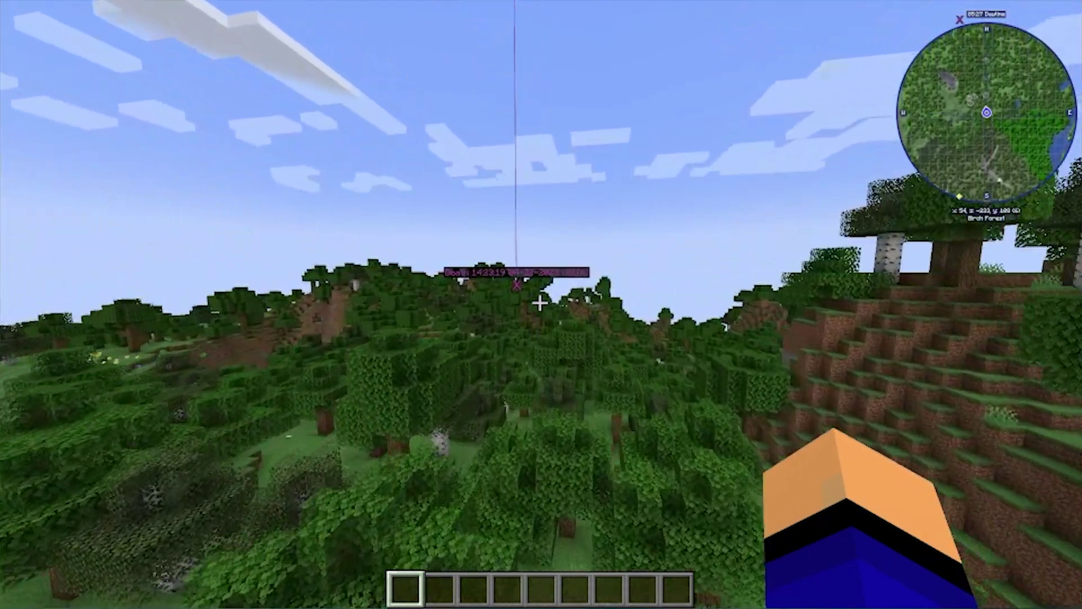
{"action": "key", "text": "w"}
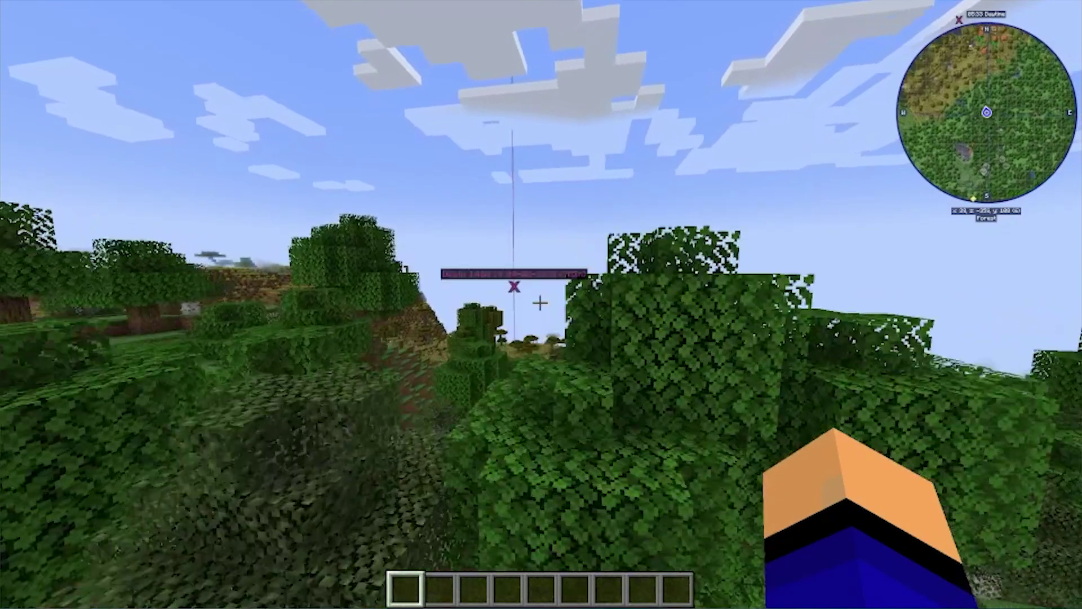
{"action": "key", "text": "w"}
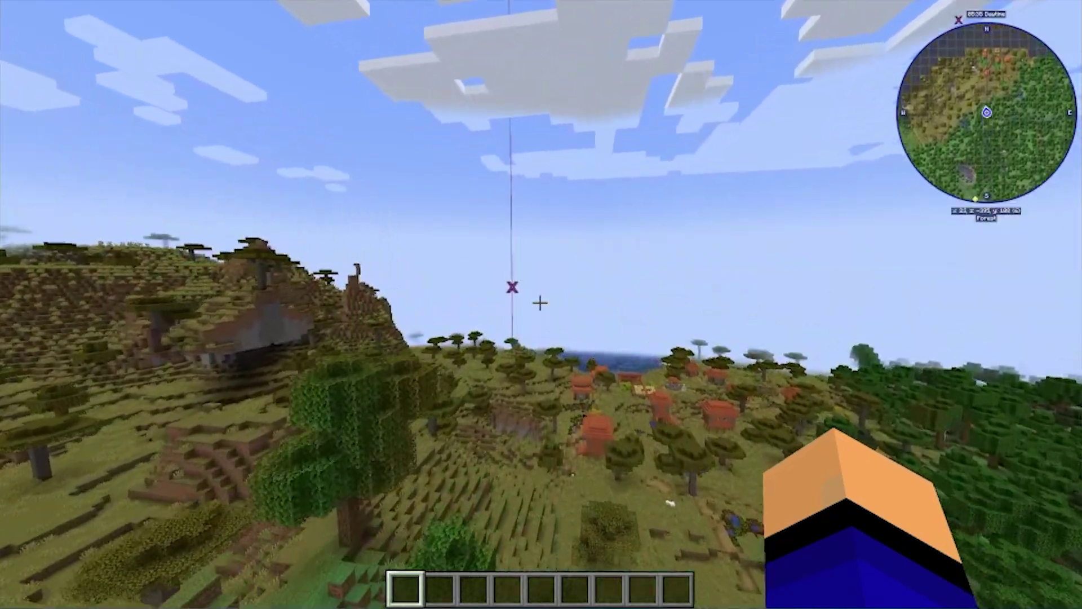
{"action": "key", "text": "w"}
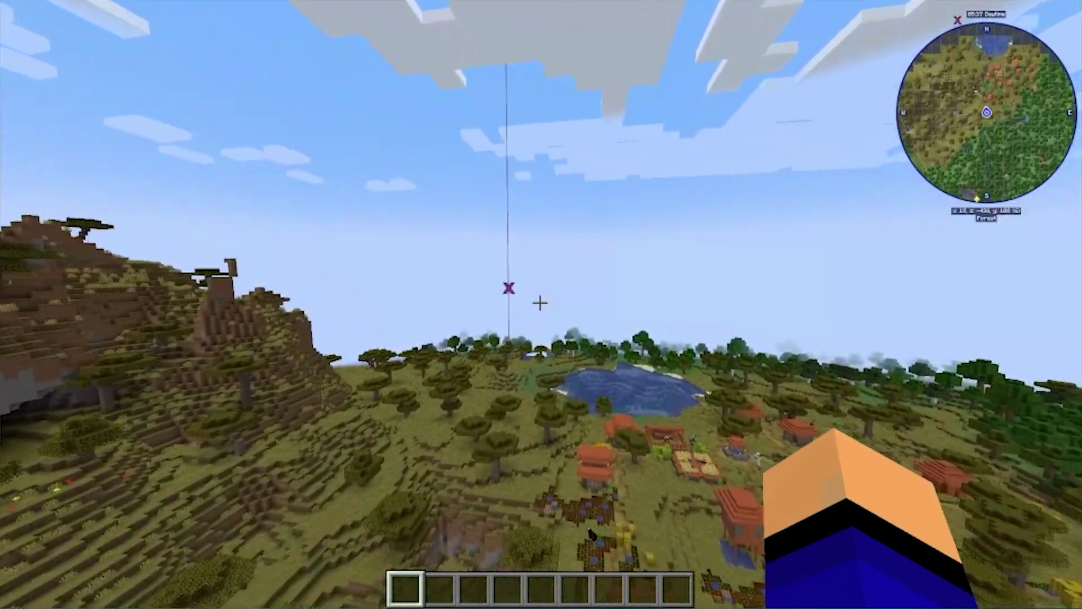
{"action": "key", "text": "w"}
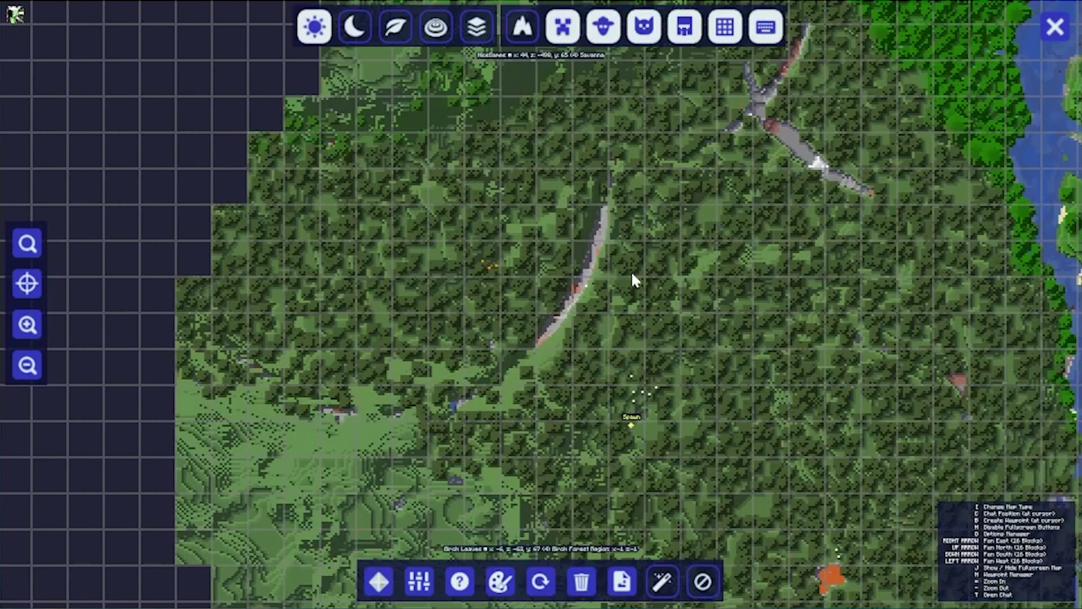
- Examine the newly explored terrain on the fullscreen map from the birch forest to the savanna village, and return to the game
{"action": "scroll", "coordinate": [633, 280], "scroll_direction": "down", "scroll_amount": 2}
{"action": "scroll", "coordinate": [612, 317], "scroll_direction": "up", "scroll_amount": 1}
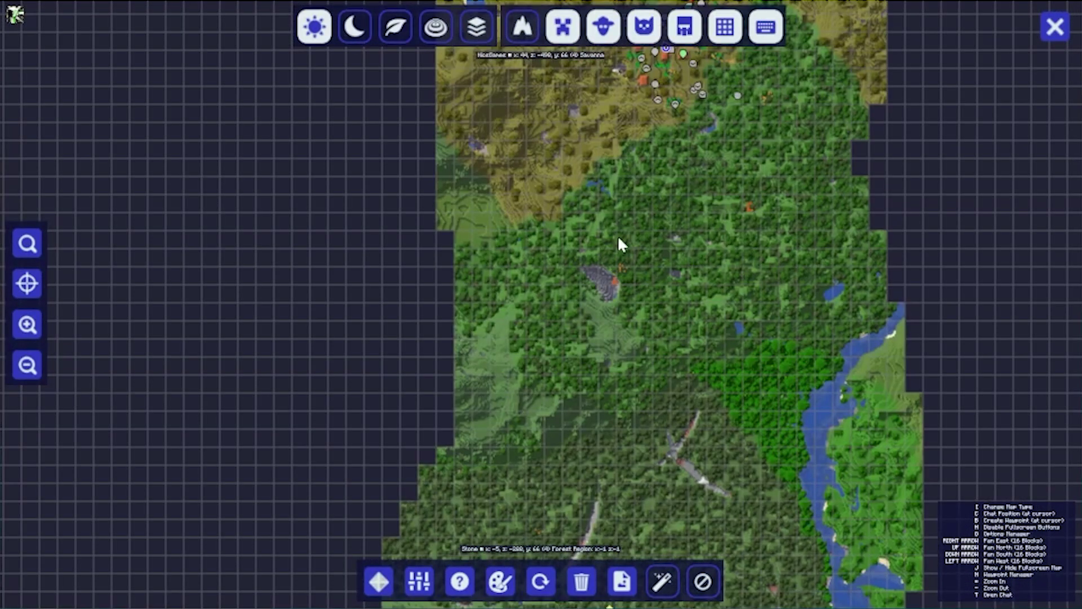
{"action": "left_click_drag", "start_coordinate": [618, 242], "coordinate": [624, 415]}
{"action": "scroll", "coordinate": [669, 260], "scroll_direction": "up", "scroll_amount": 1}
{"action": "scroll", "coordinate": [668, 260], "scroll_direction": "up", "scroll_amount": 1}
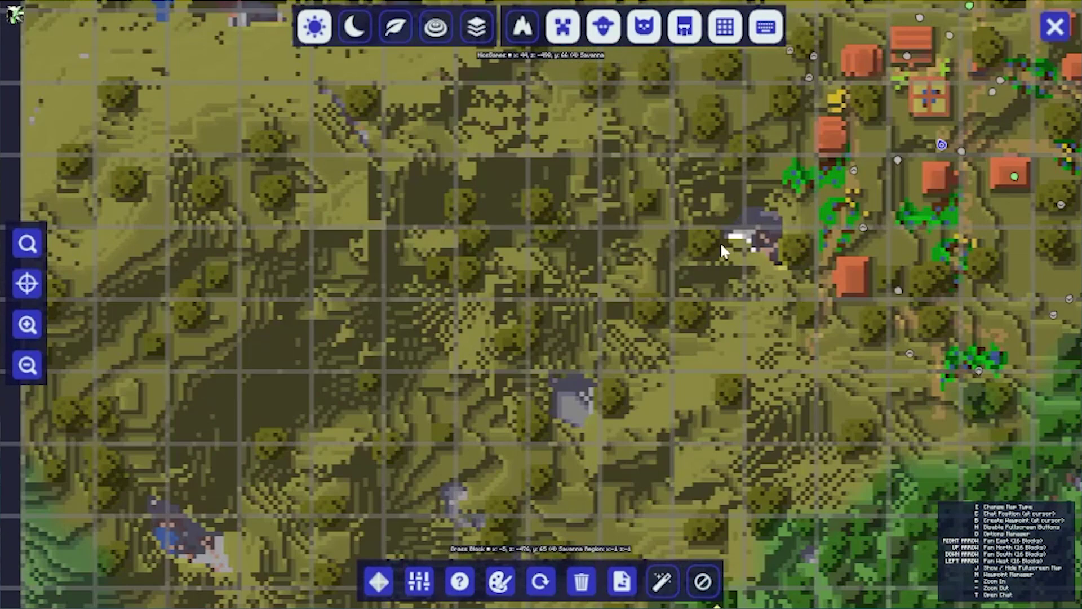
{"action": "left_click_drag", "start_coordinate": [719, 242], "coordinate": [438, 363]}
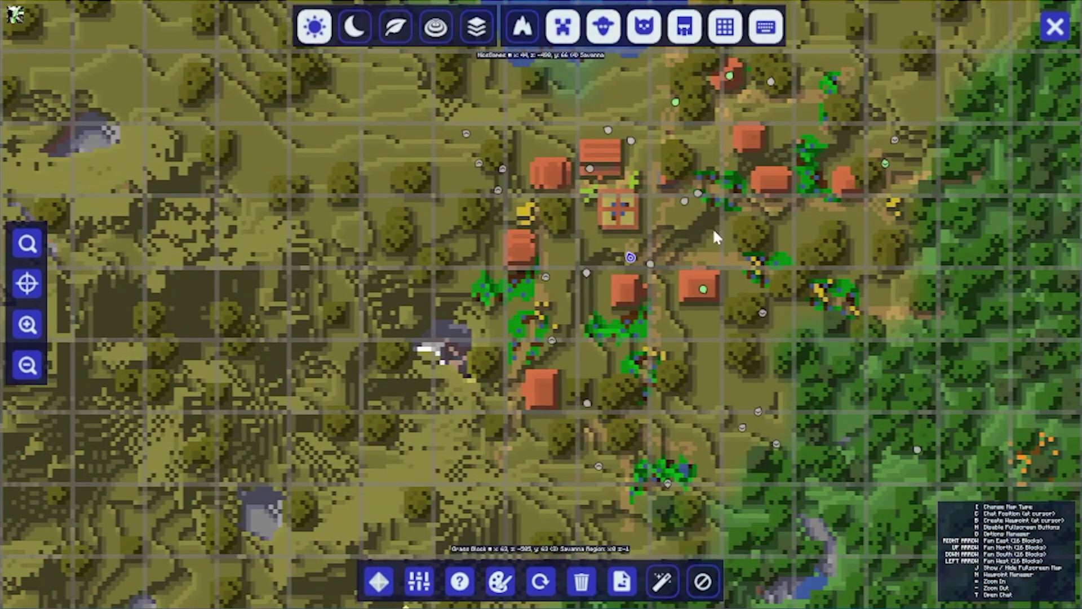
{"action": "scroll", "coordinate": [691, 189], "scroll_direction": "down", "scroll_amount": 2}
{"action": "scroll", "coordinate": [678, 183], "scroll_direction": "up", "scroll_amount": 4}
{"action": "left_click_drag", "start_coordinate": [678, 184], "coordinate": [594, 326]}
{"action": "scroll", "coordinate": [599, 336], "scroll_direction": "down", "scroll_amount": 1}
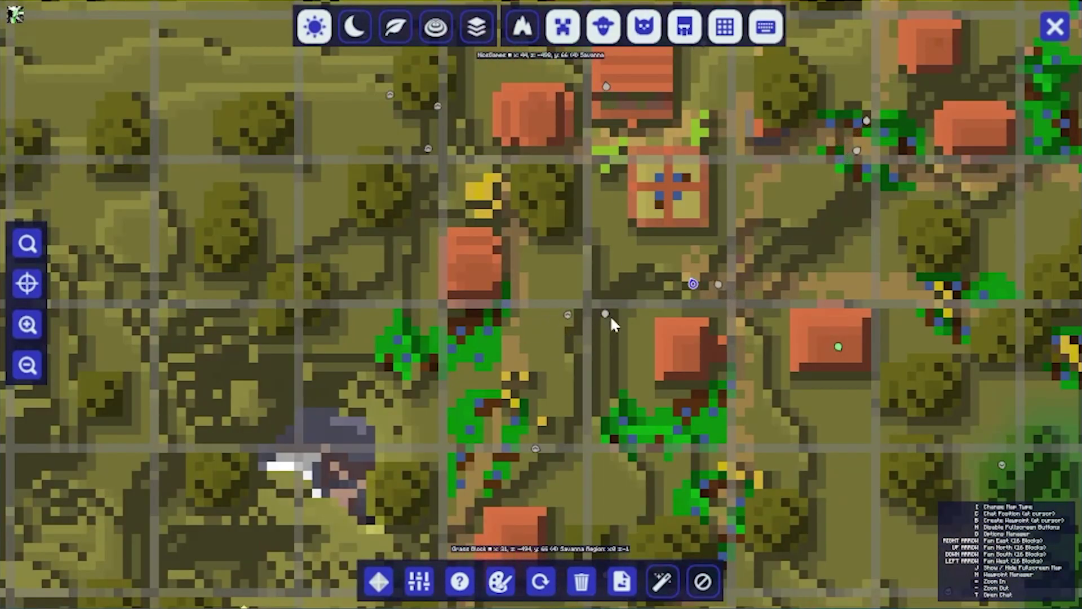
{"action": "key", "text": "Up"}
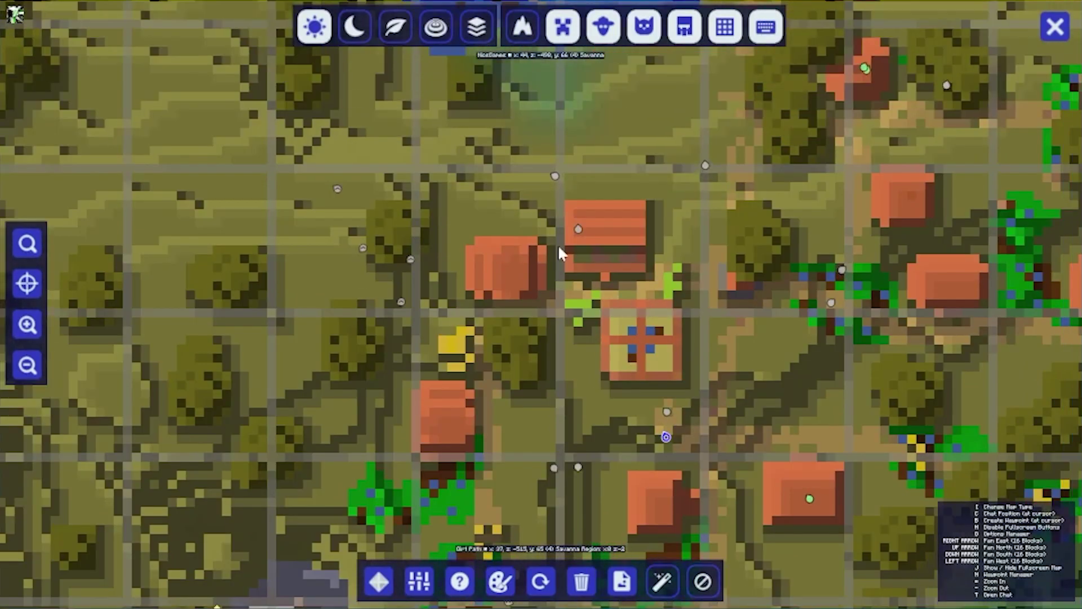
{"action": "key", "text": "j"}
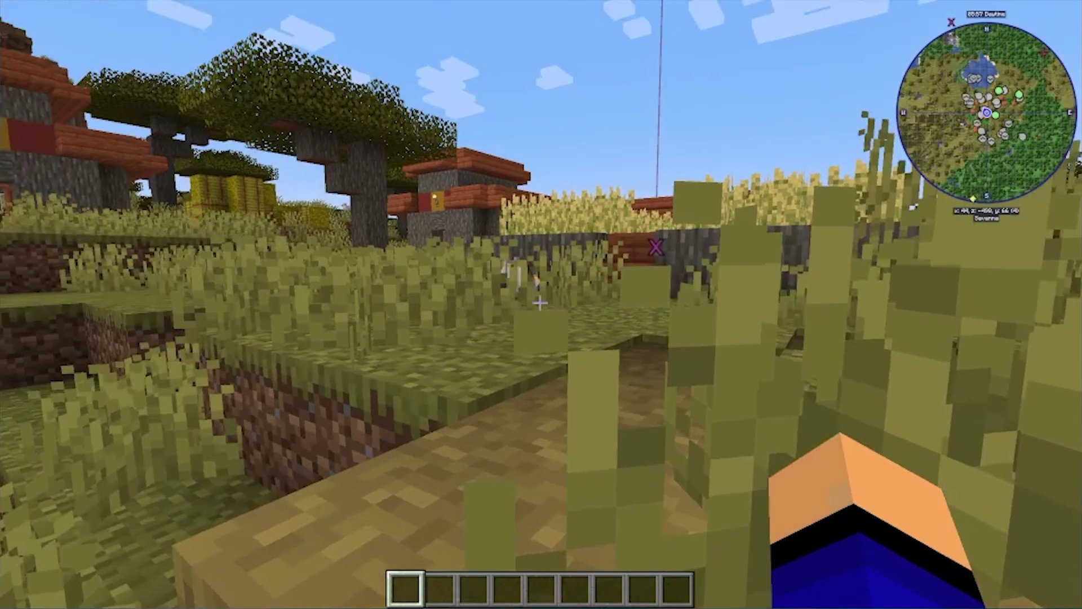
- Create a waypoint named Village at the current location with the bright green colour 1, 254, 9, and return to the game
{"action": "key", "text": "j"}
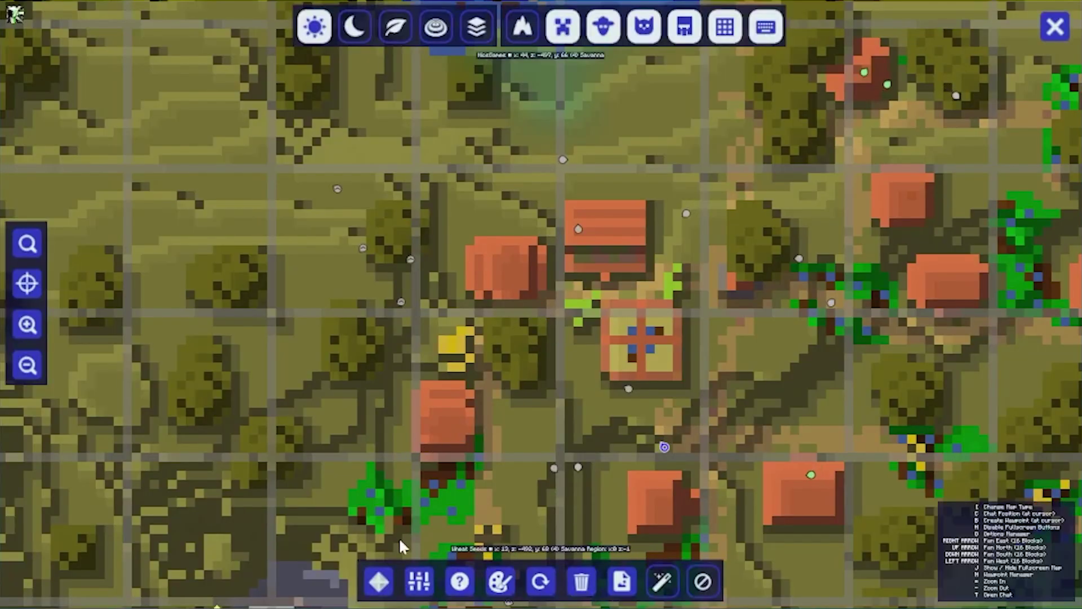
{"action": "left_click", "coordinate": [389, 573]}
{"action": "left_click", "coordinate": [351, 578]}
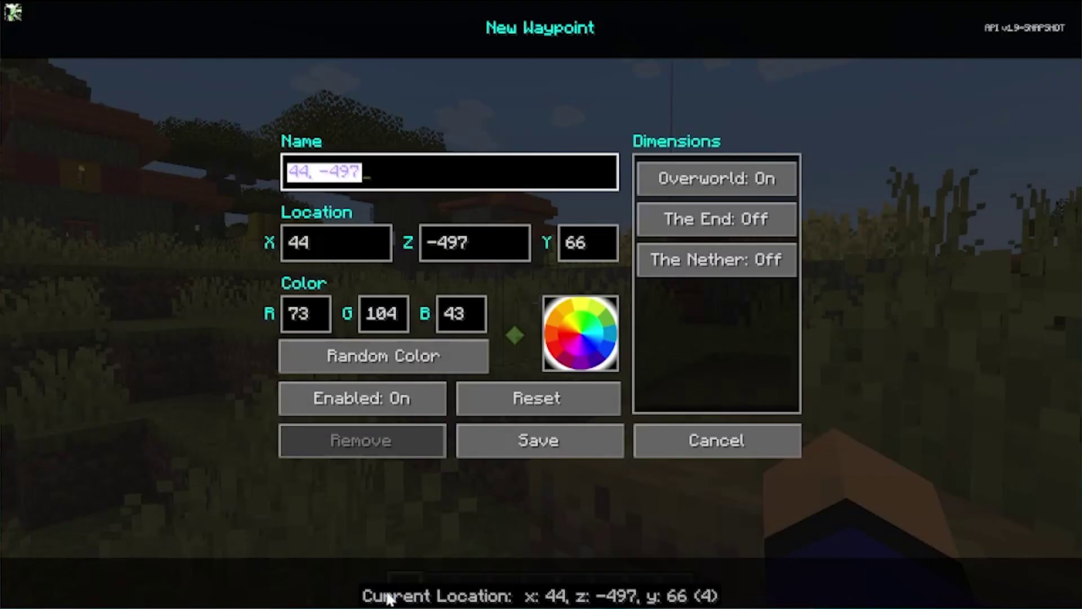
{"action": "type", "text": "Village"}
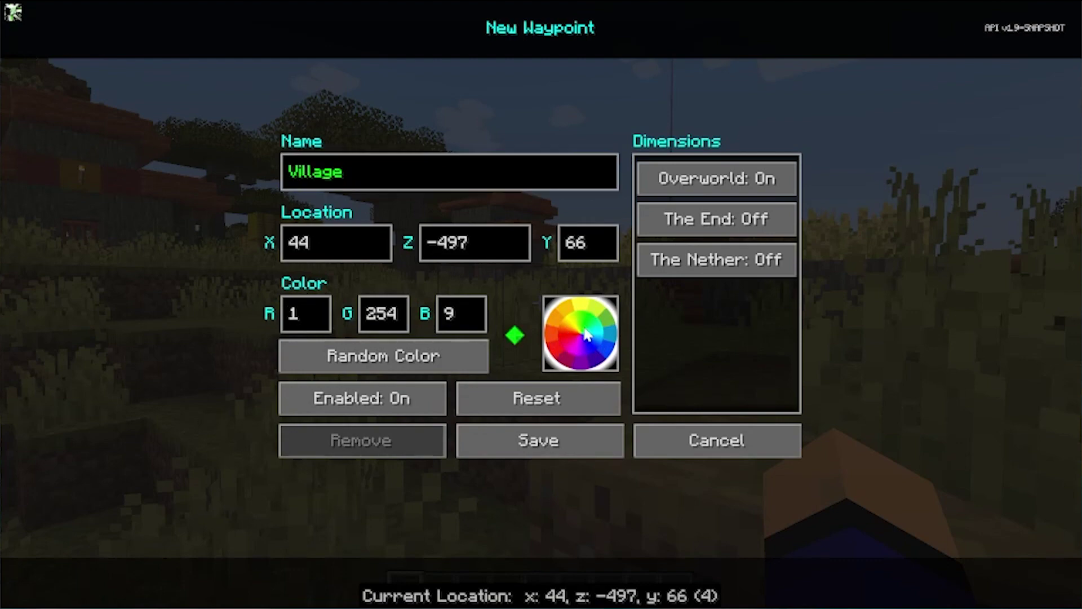
{"action": "left_click", "coordinate": [539, 439]}
{"action": "key", "text": "Escape"}
{"action": "key", "text": "Escape"}
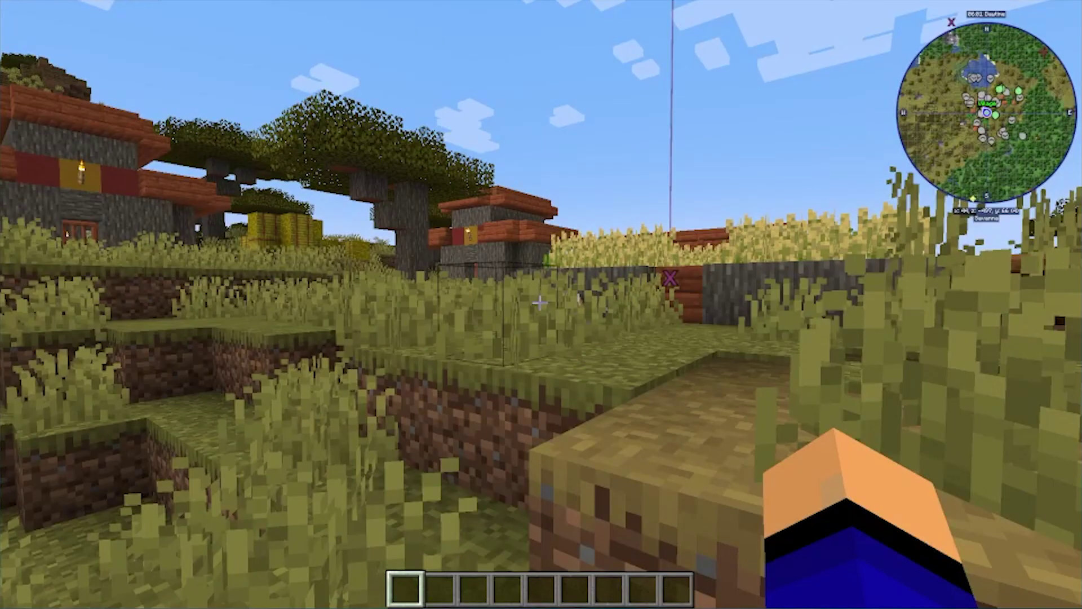
- Fly up above the savanna village and view the green Village waypoint beam from the air
{"action": "key", "text": "space"}
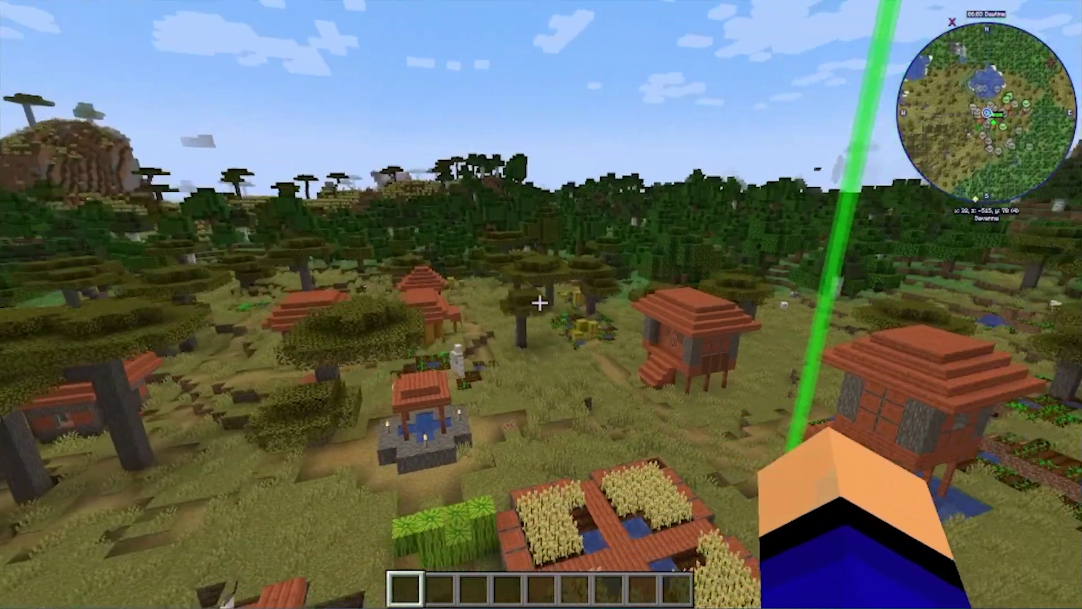
{"action": "key", "text": "shift"}
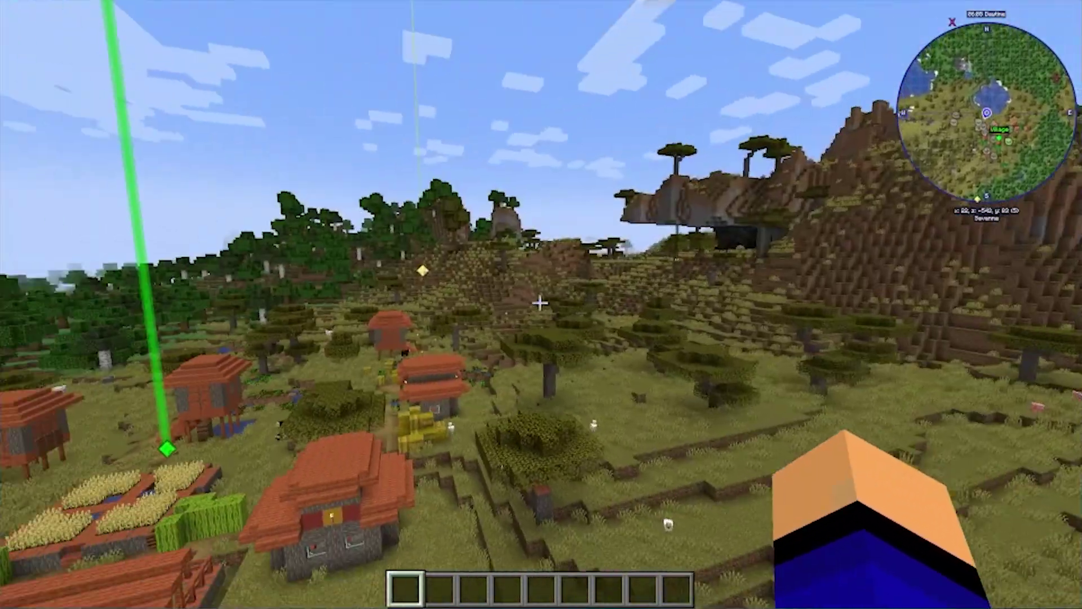
{"action": "key", "text": "w"}
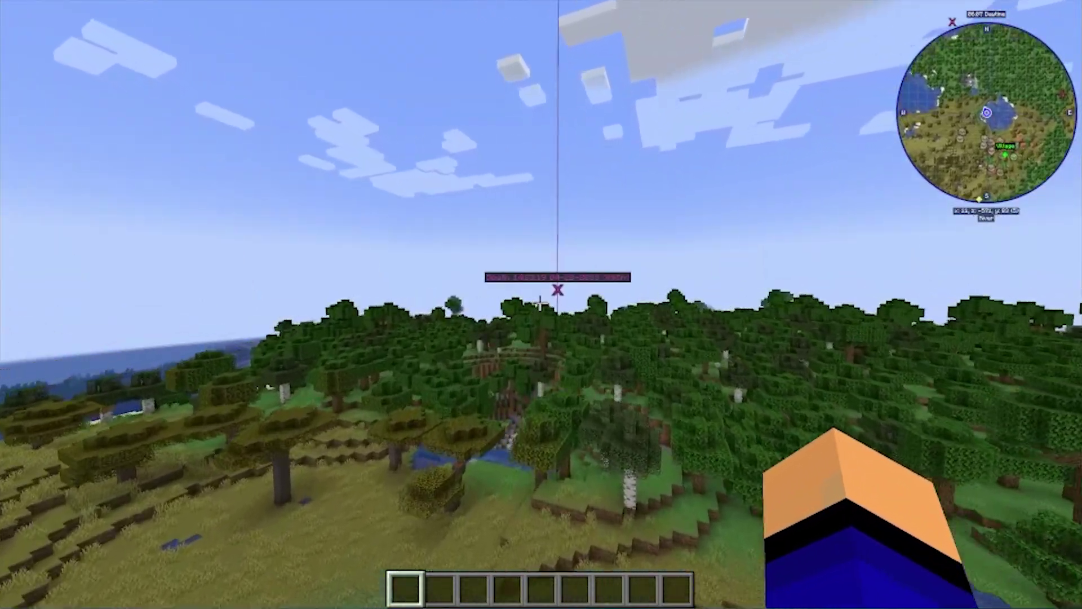
- Fly from the savanna over the forest, river and sparse jungle to the death waypoint's purple beam
{"action": "key", "text": "w"}
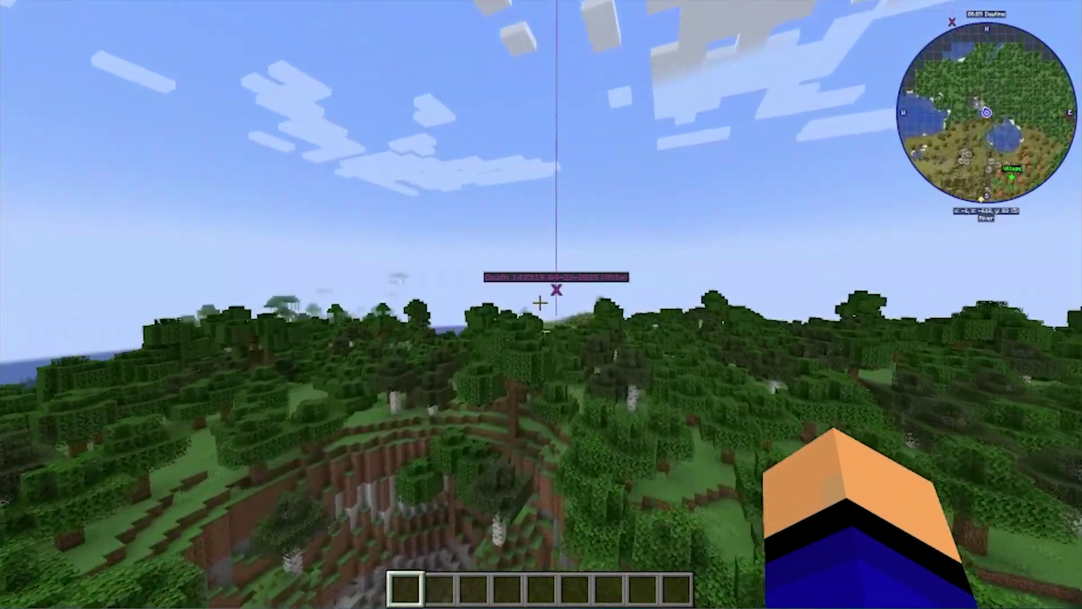
{"action": "key", "text": "w"}
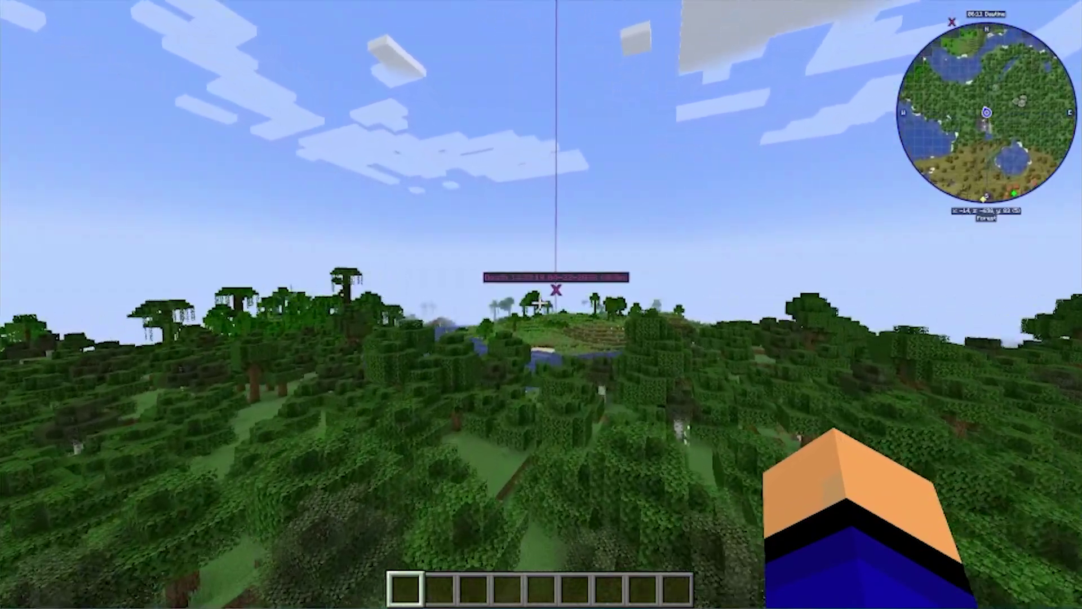
{"action": "key", "text": "w"}
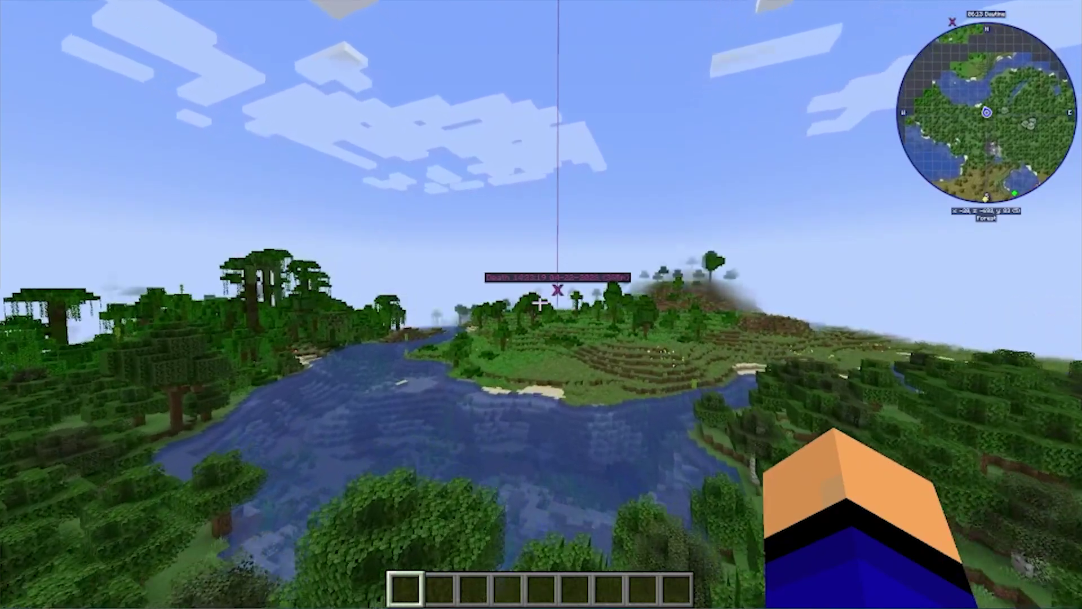
{"action": "key", "text": "w"}
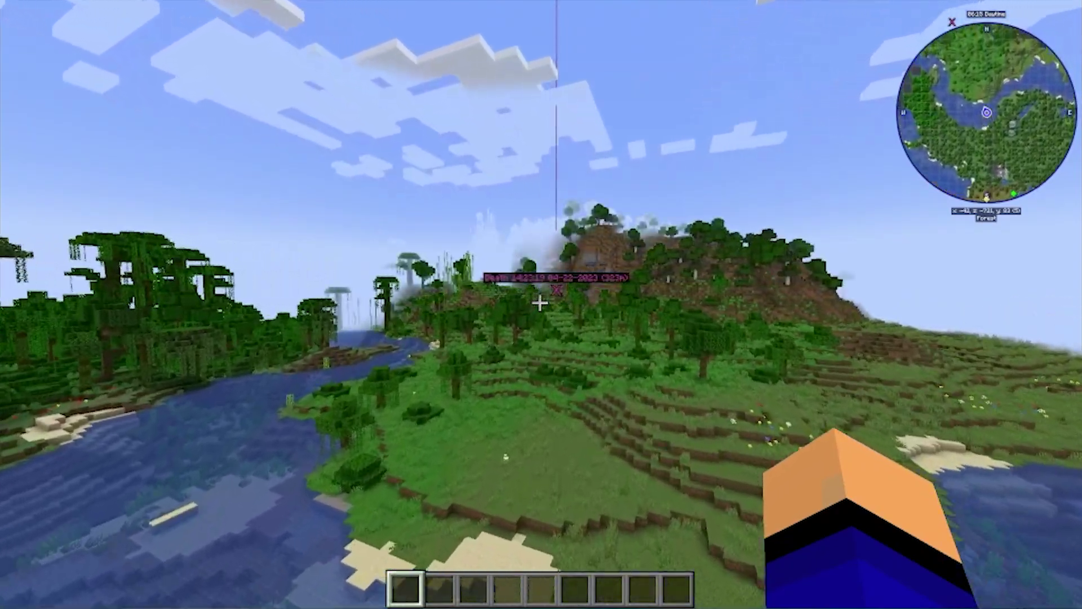
{"action": "key", "text": "w"}
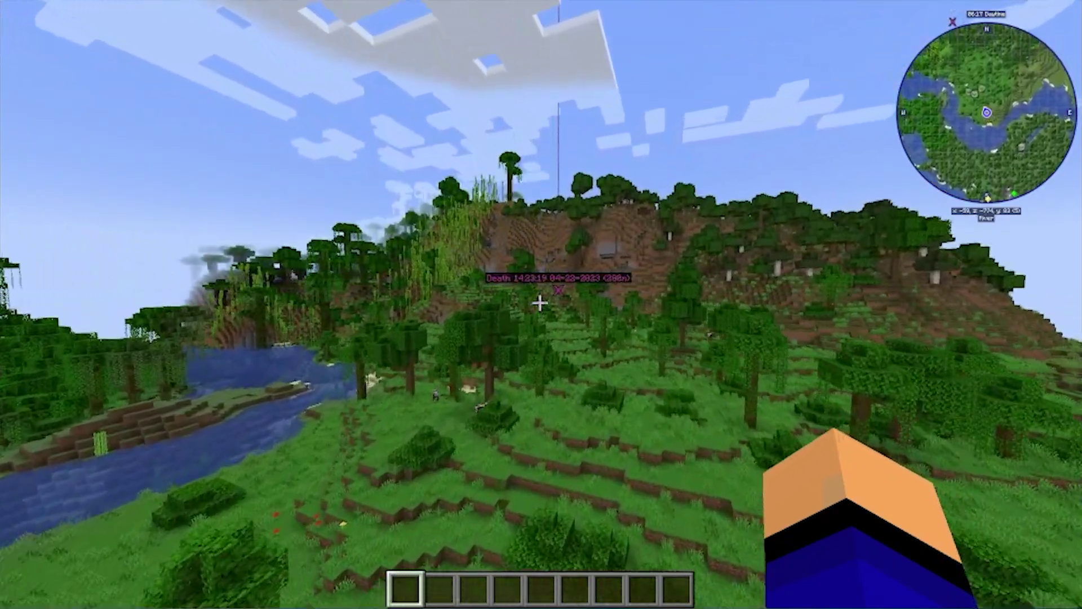
{"action": "key", "text": "w"}
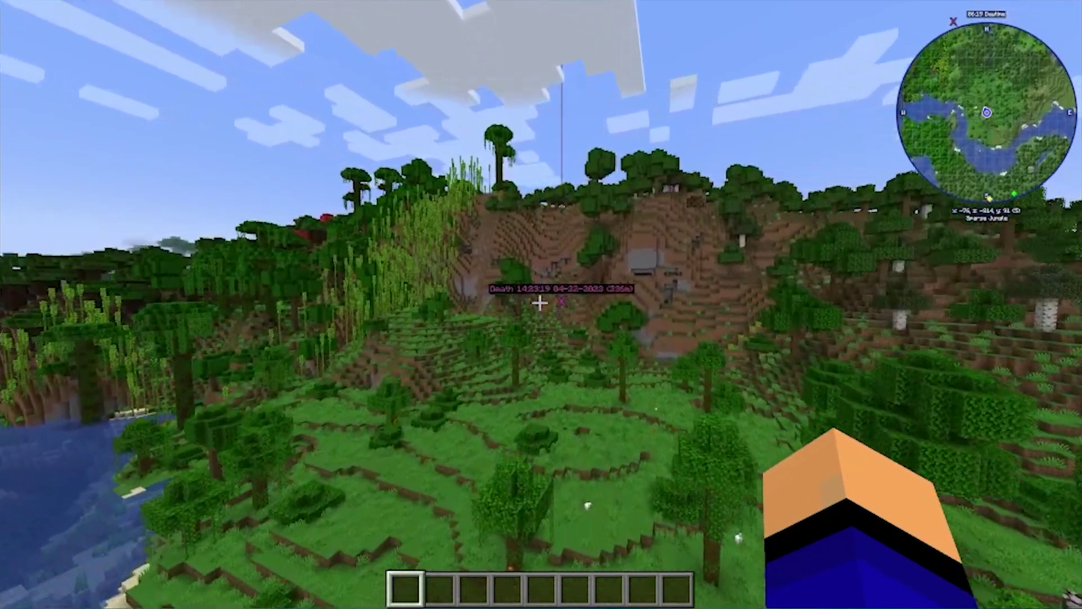
{"action": "key", "text": "w"}
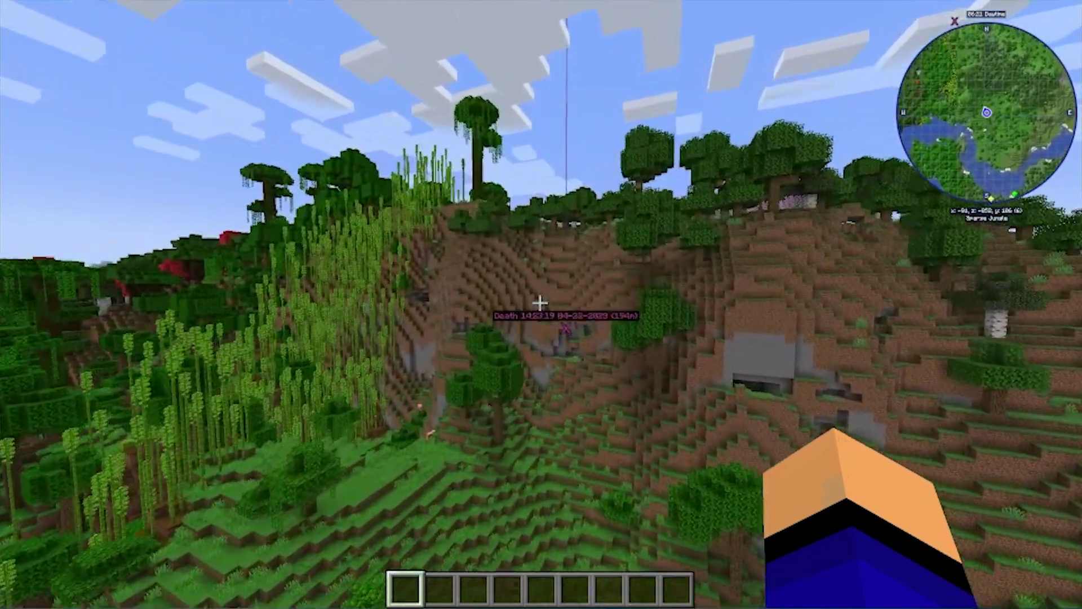
{"action": "key", "text": "w"}
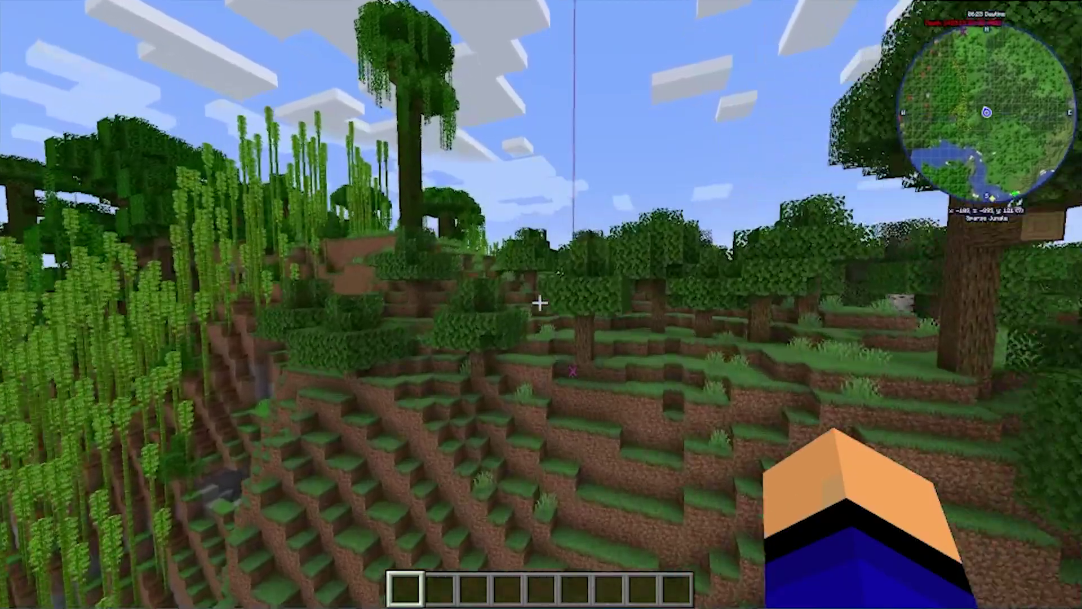
{"action": "key", "text": "w"}
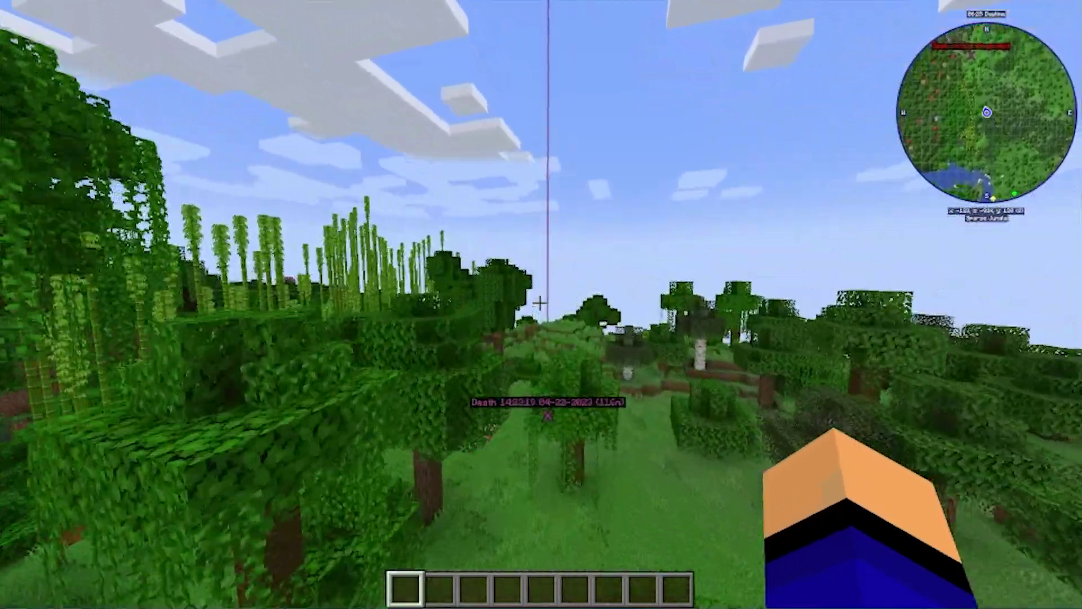
{"action": "key", "text": "w"}
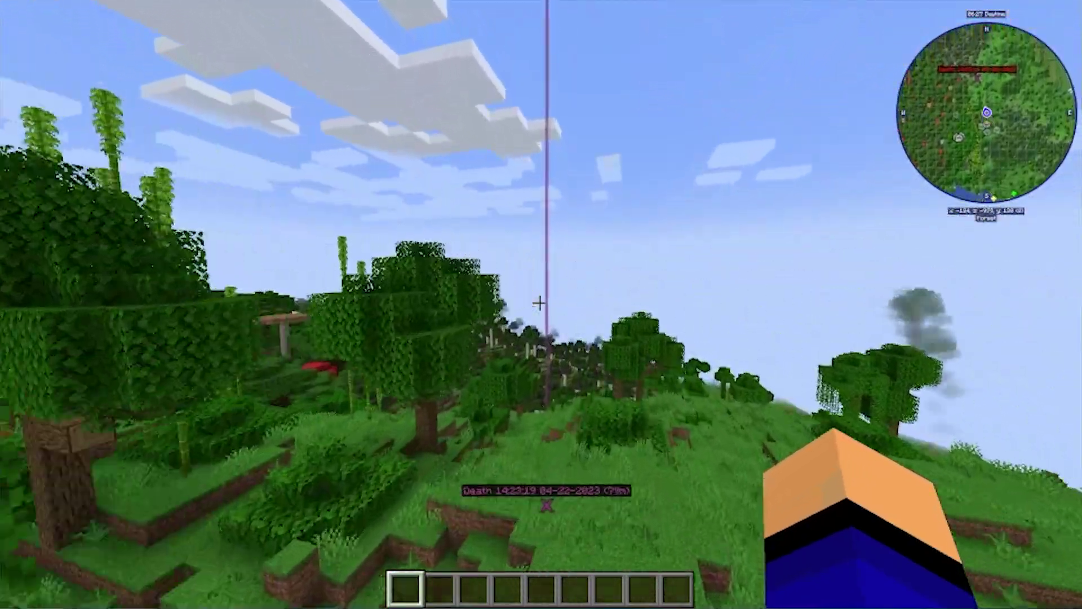
{"action": "key", "text": "w"}
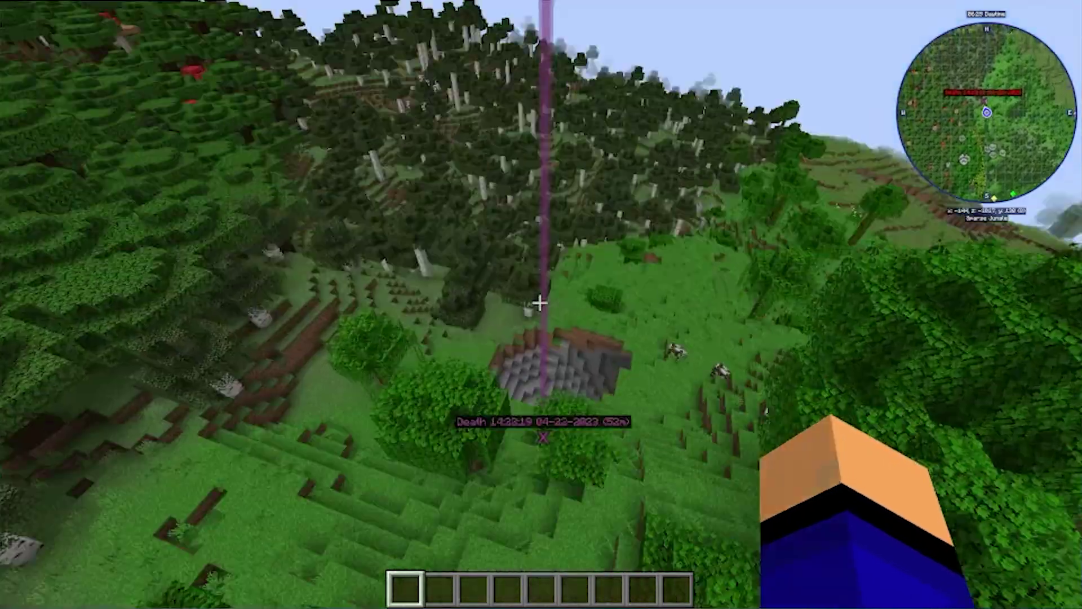
- Examine the whole explored route on the fullscreen map, including the Spawn, Village and death waypoints, and close the map
{"action": "key", "text": "j"}
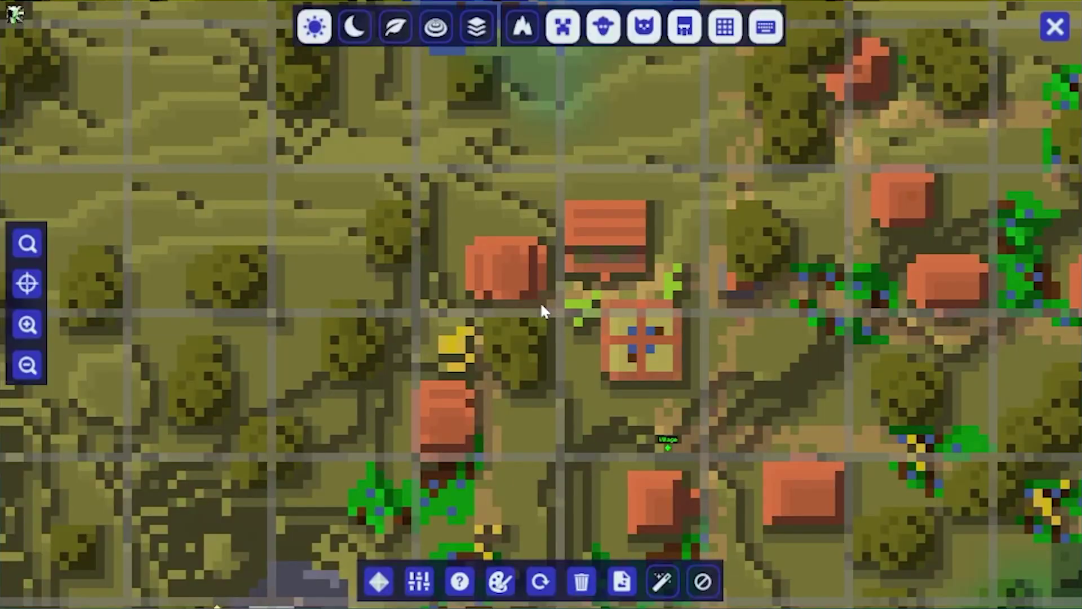
{"action": "scroll", "coordinate": [540, 302], "scroll_direction": "down", "scroll_amount": 4}
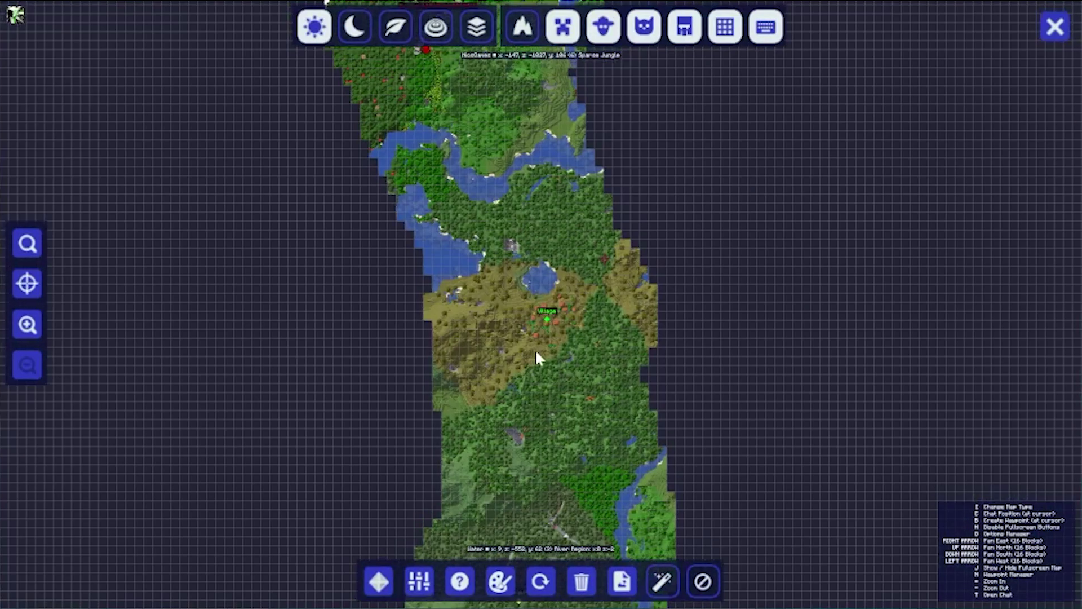
{"action": "left_click", "coordinate": [540, 581]}
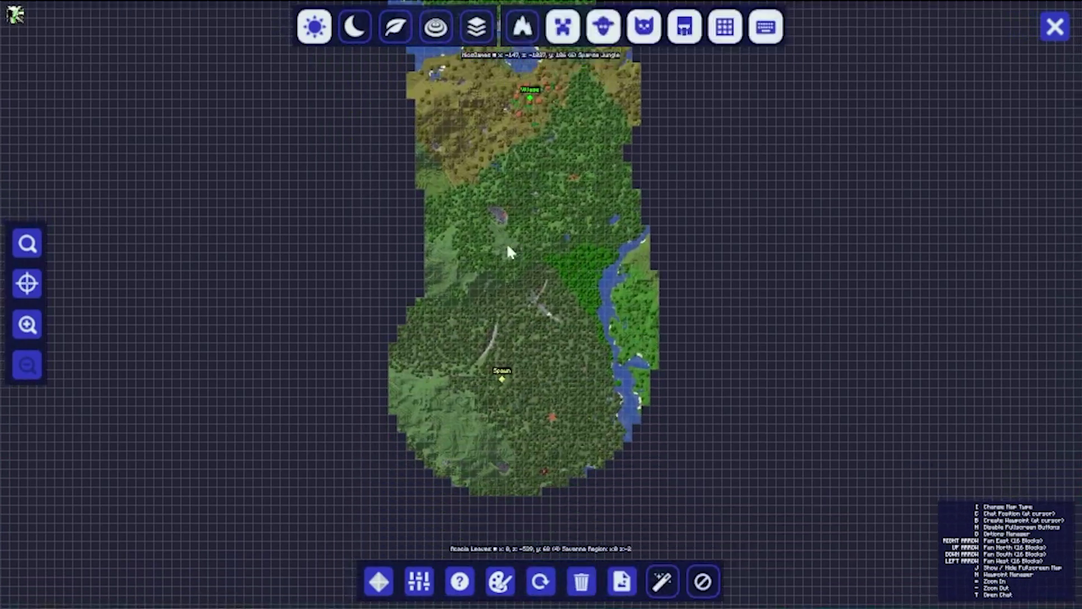
{"action": "left_click_drag", "start_coordinate": [509, 251], "coordinate": [476, 507]}
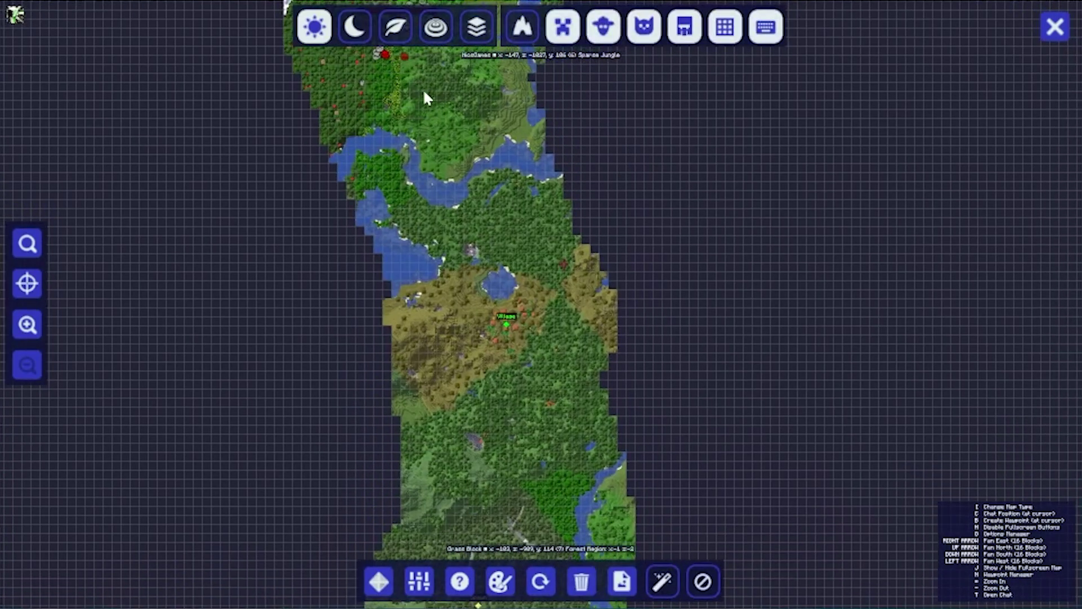
{"action": "left_click_drag", "start_coordinate": [425, 96], "coordinate": [471, 48]}
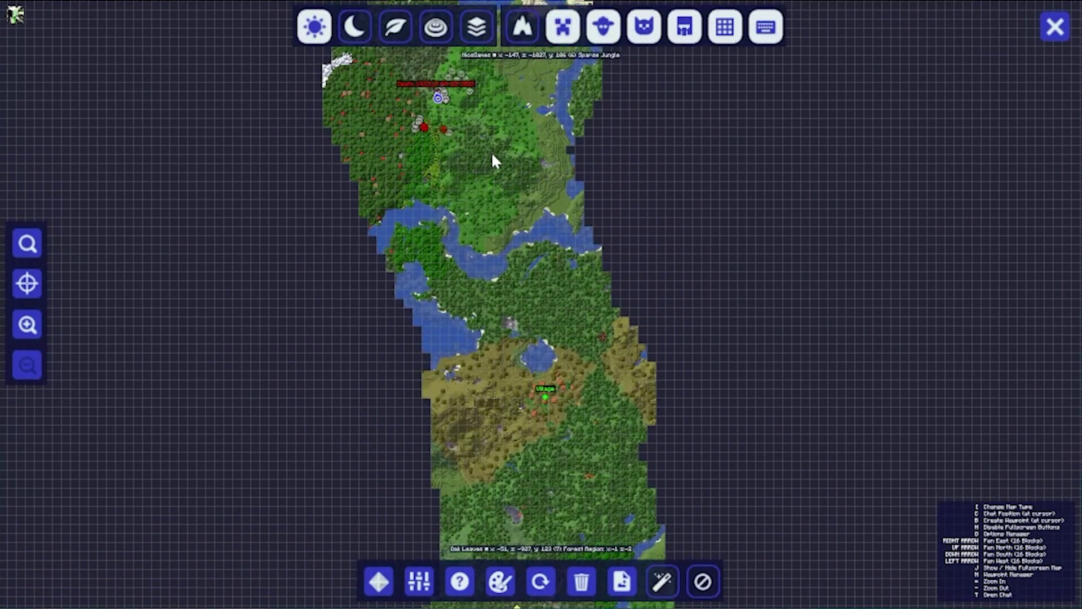
{"action": "left_click_drag", "start_coordinate": [495, 159], "coordinate": [495, 358]}
{"action": "key", "text": "Escape"}
- Save the world and quit to the title screen
{"action": "key", "text": "Escape"}
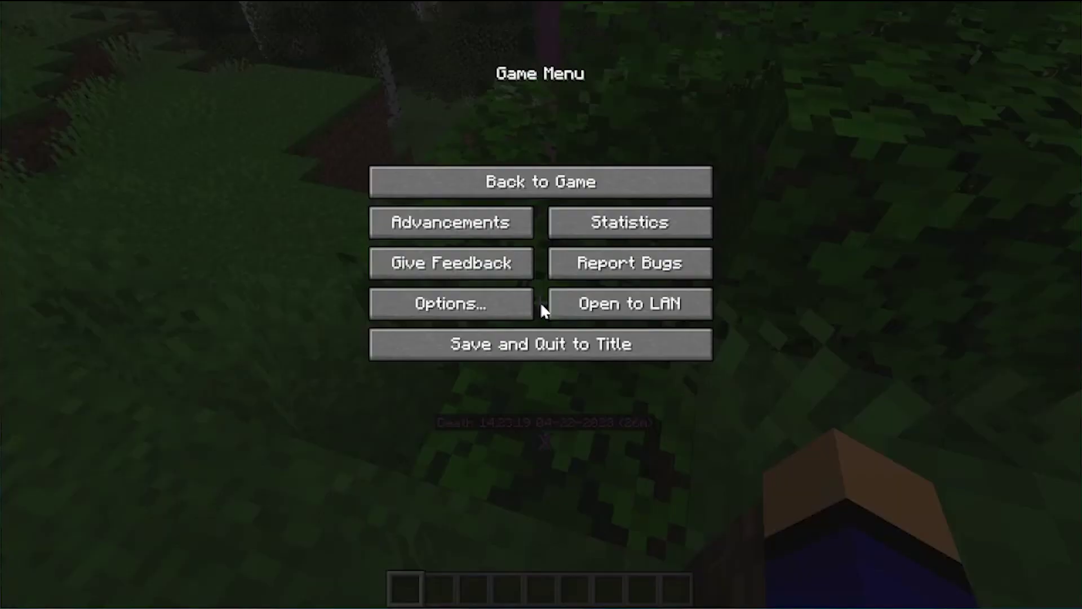
{"action": "left_click", "coordinate": [539, 359]}
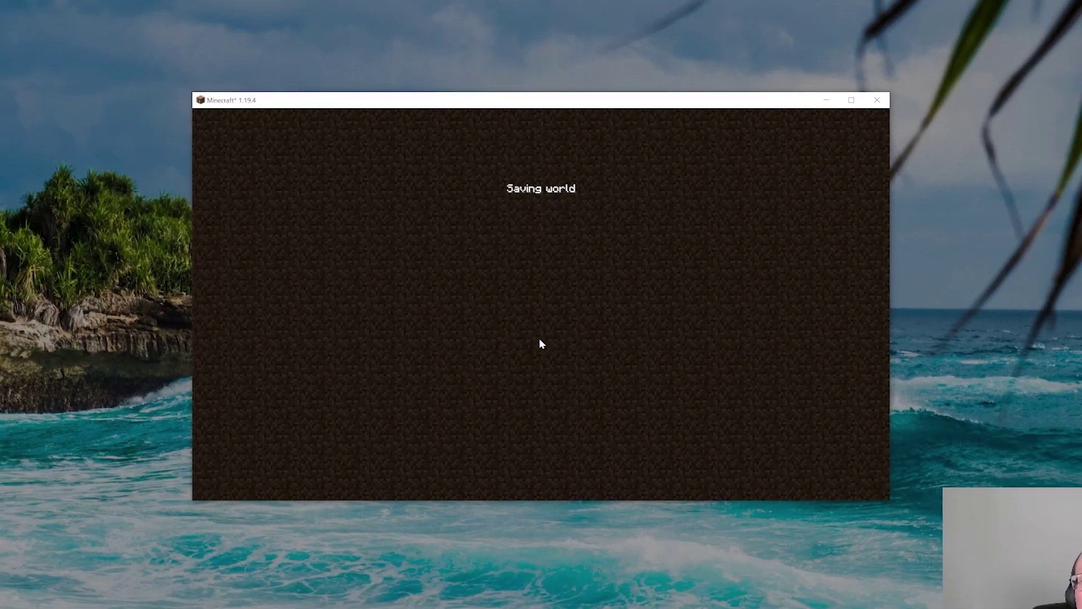